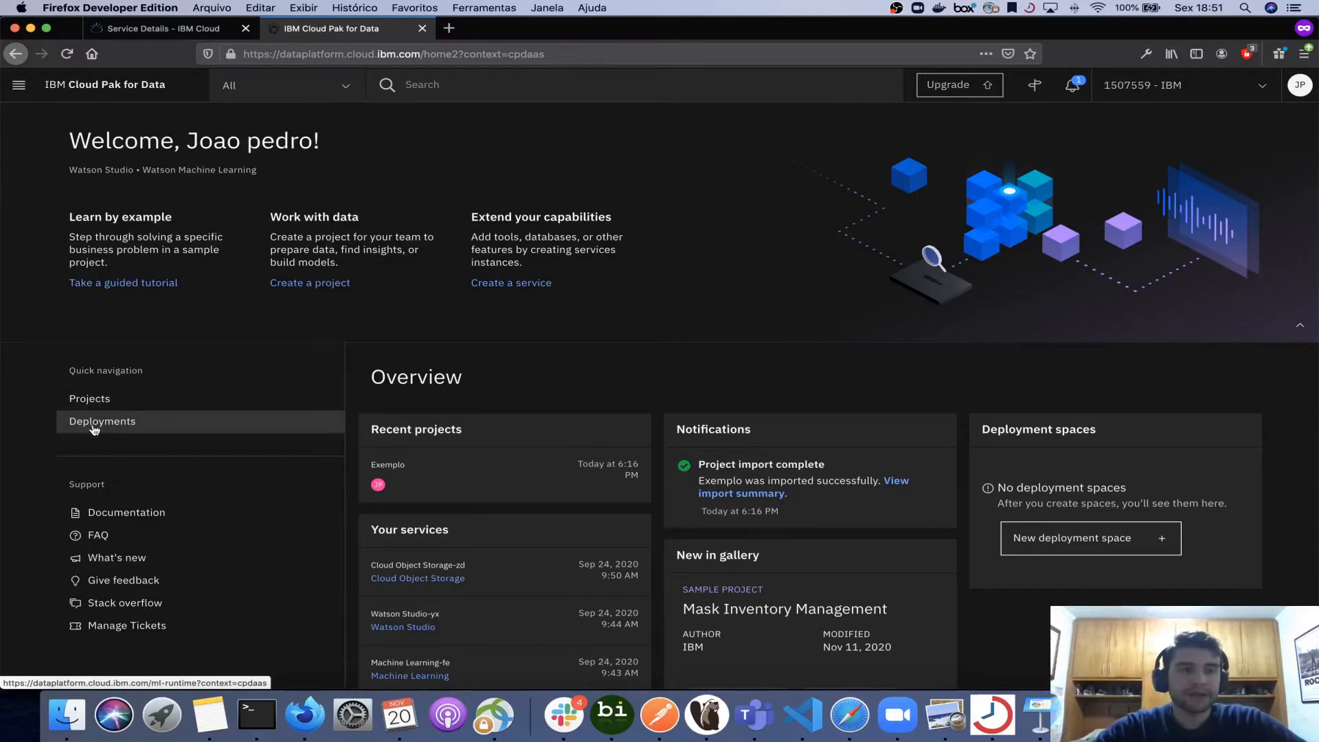
- Start a new deployment space from Deployments and name it JP
click(105, 425)
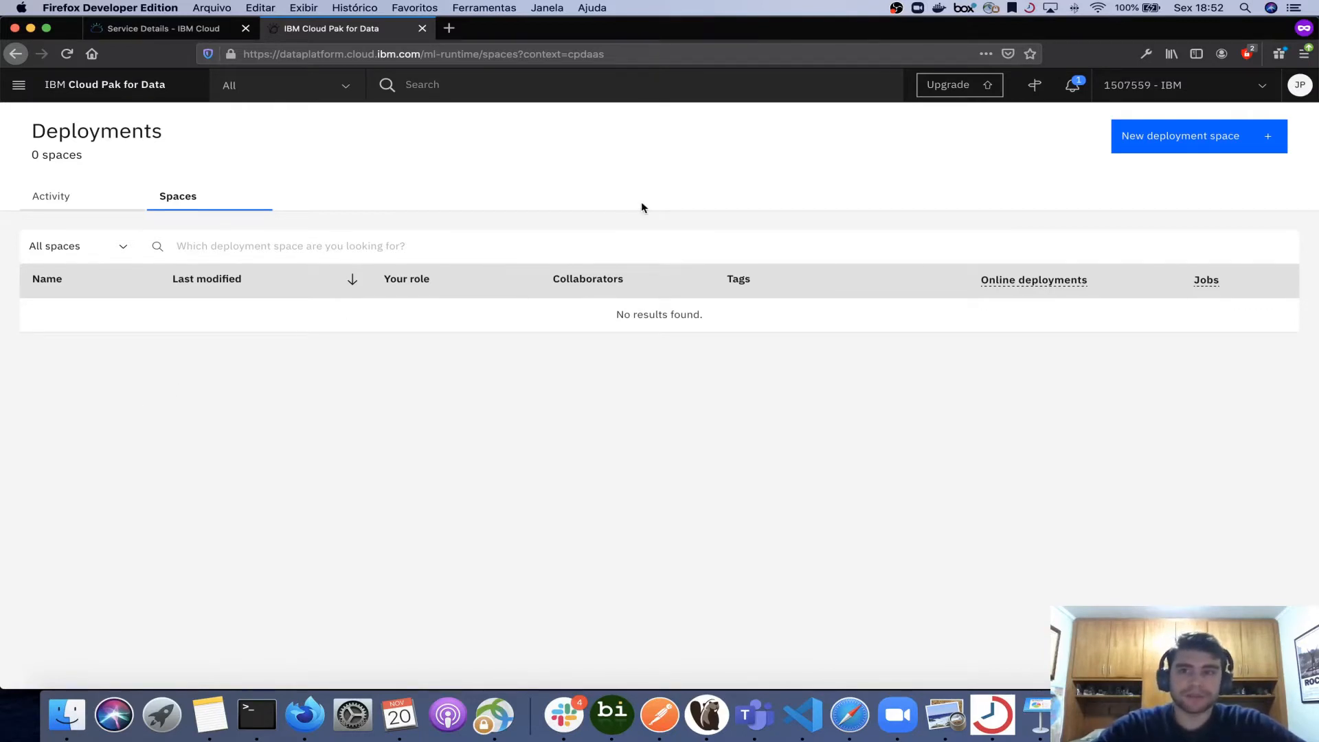
click(1175, 138)
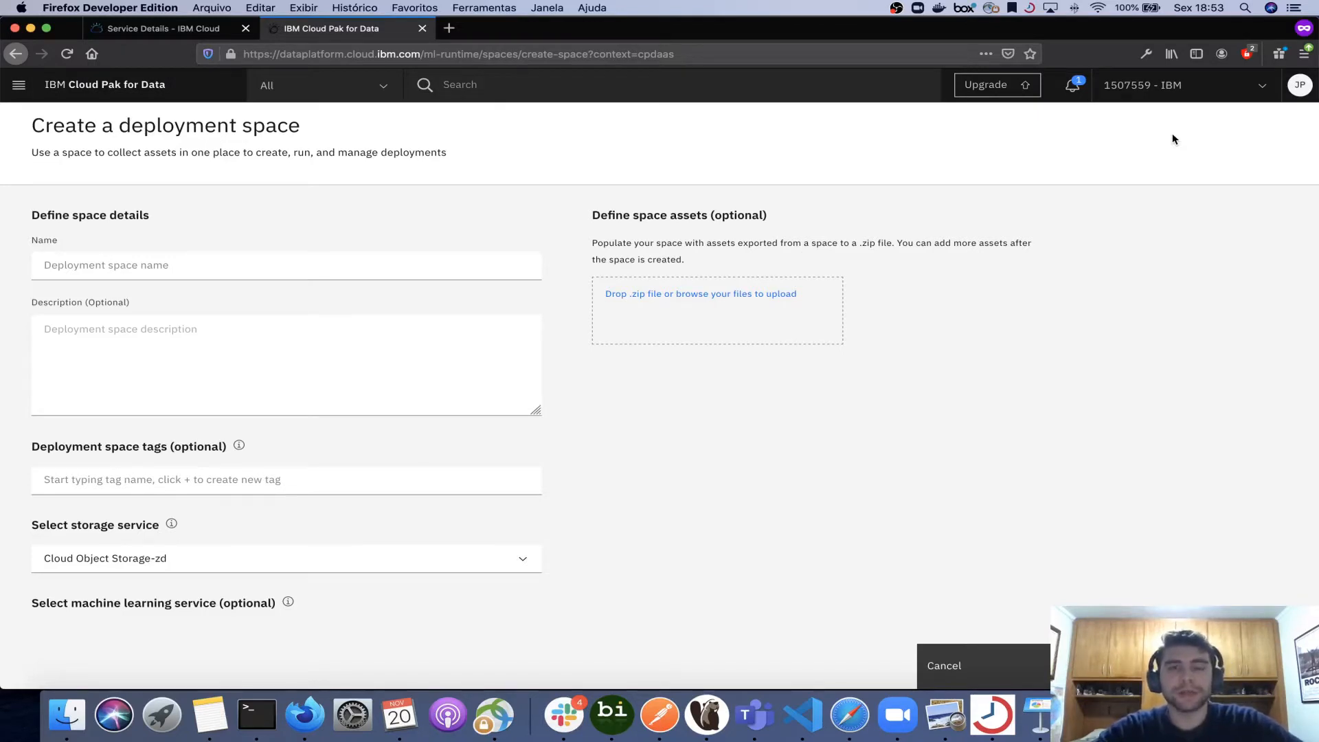
click(330, 270)
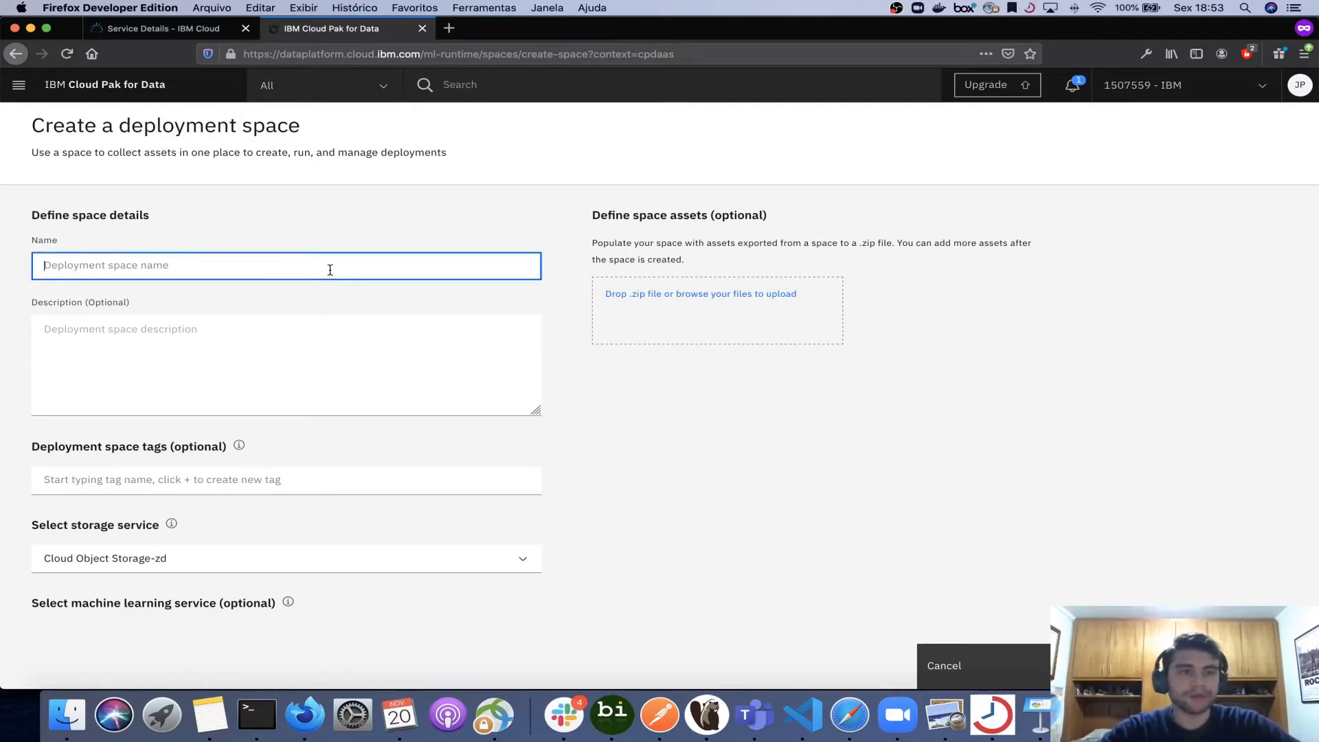
text(JP)
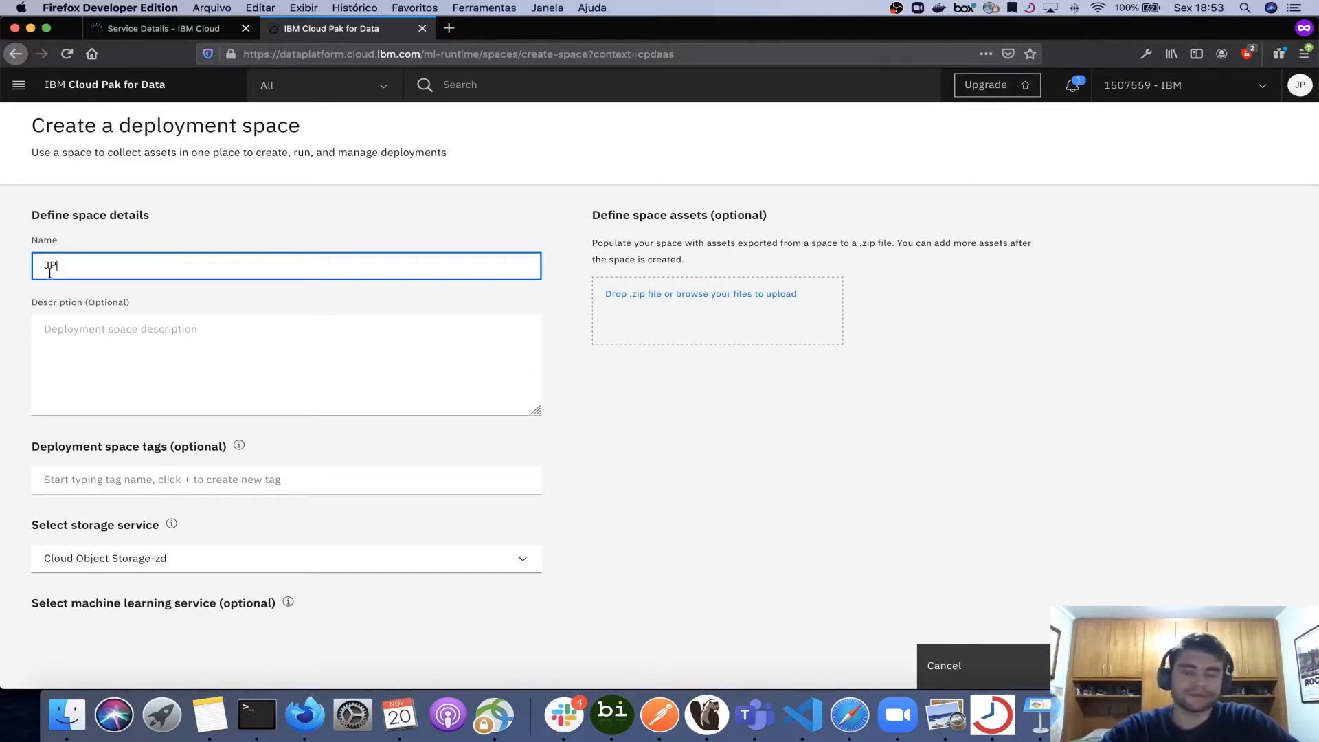
- Add the tag "departamento J" to the space, create it, and open the new space
click(83, 345)
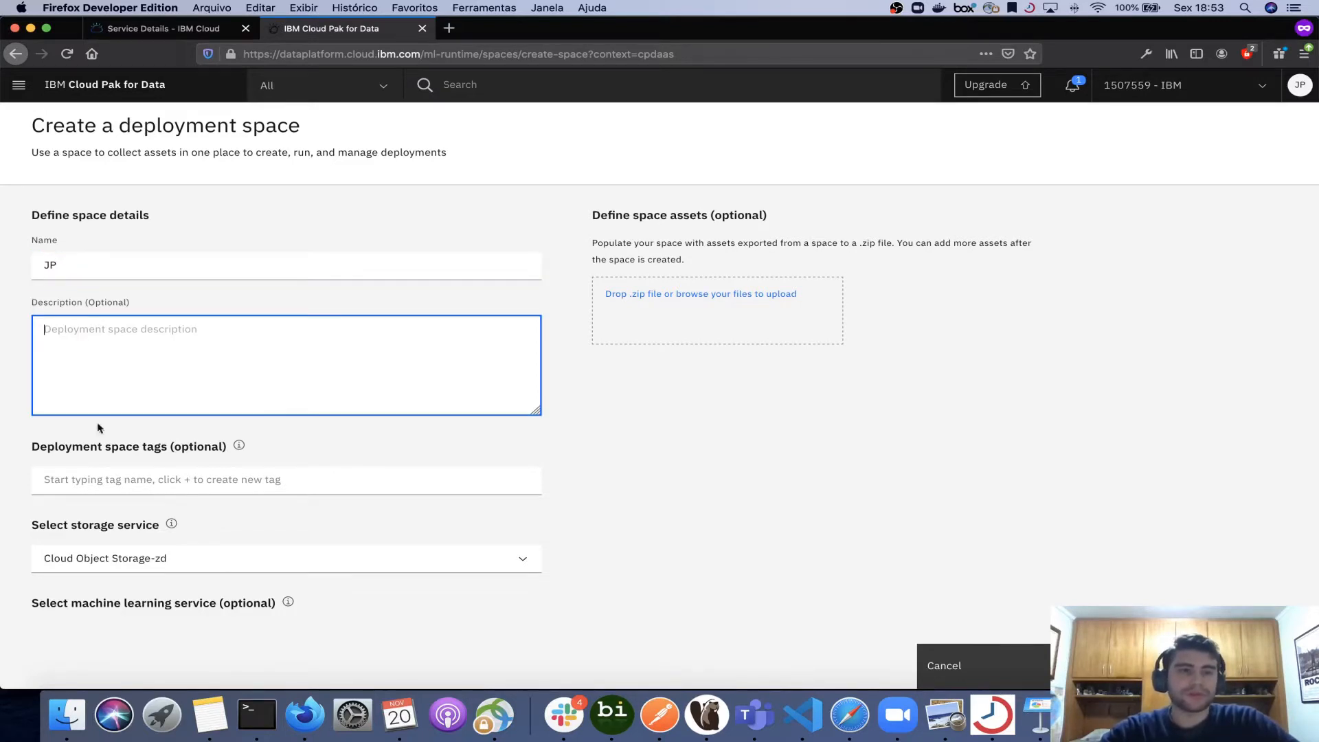
click(110, 482)
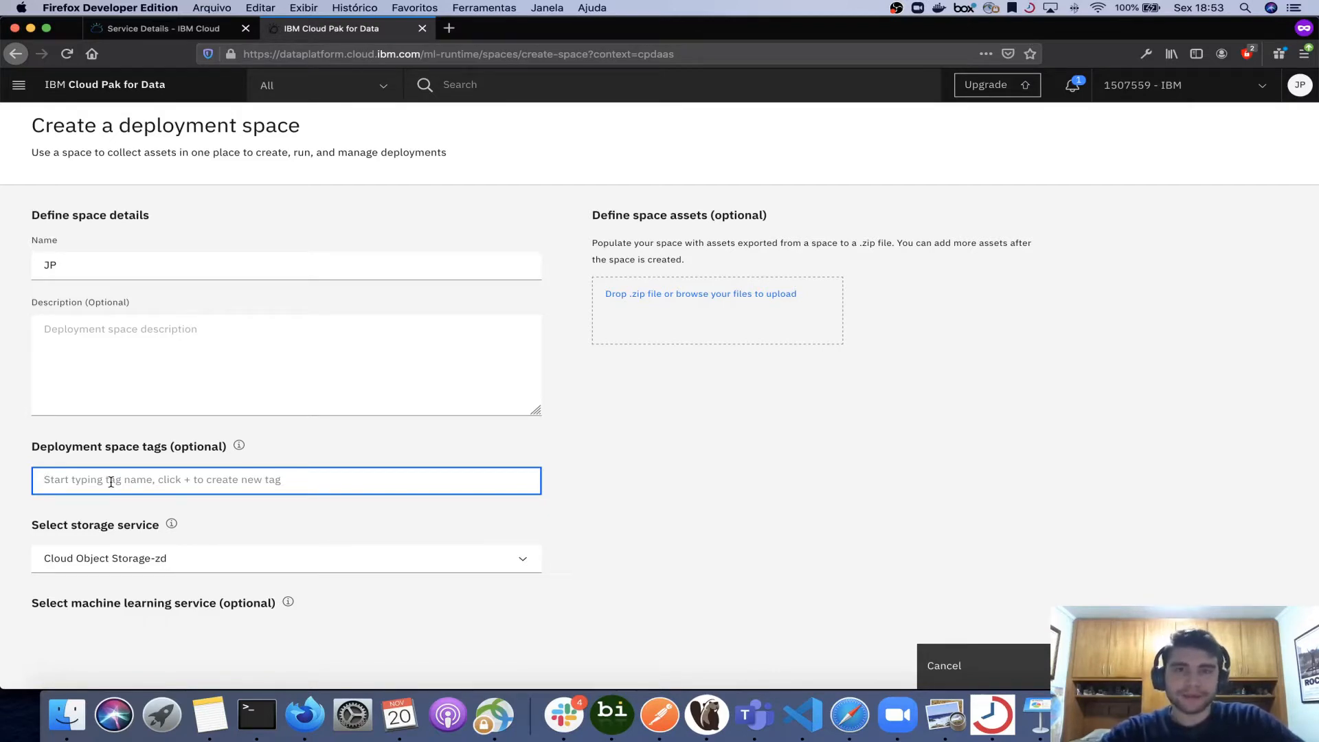
text(depart)
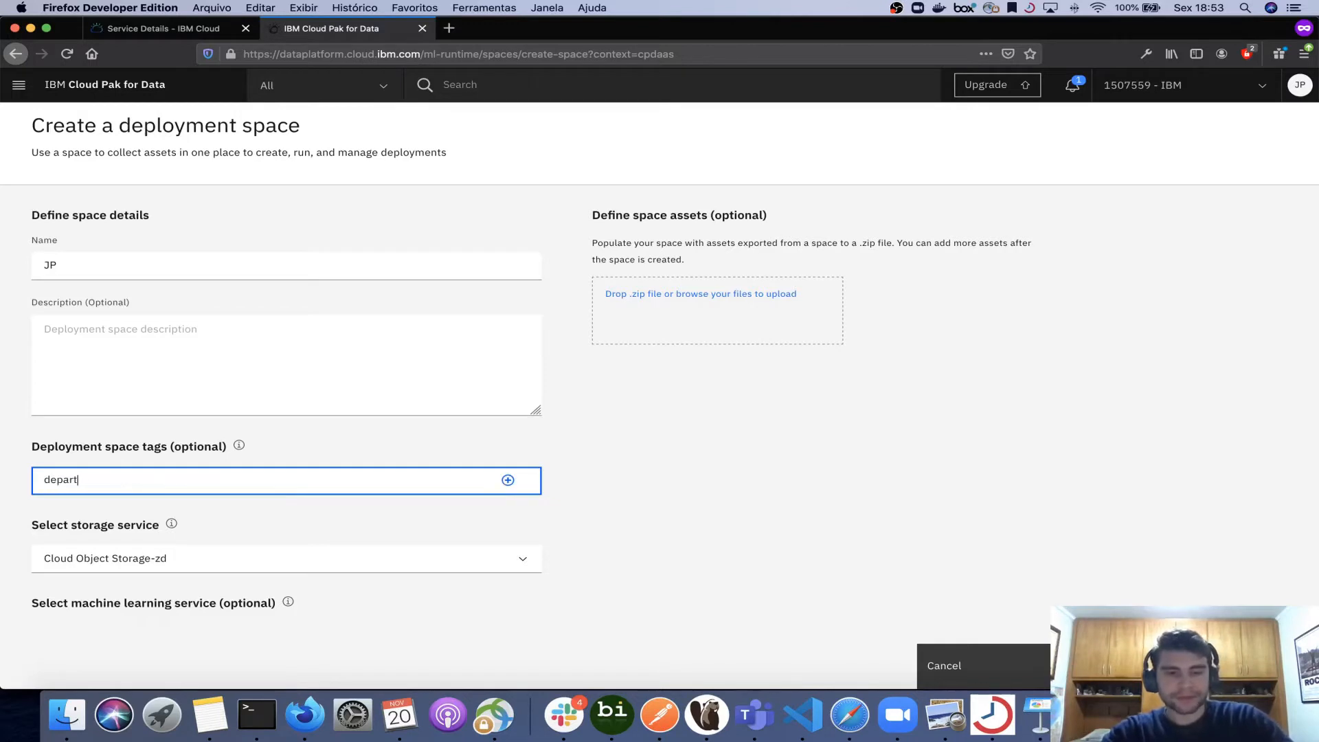
text(ament)
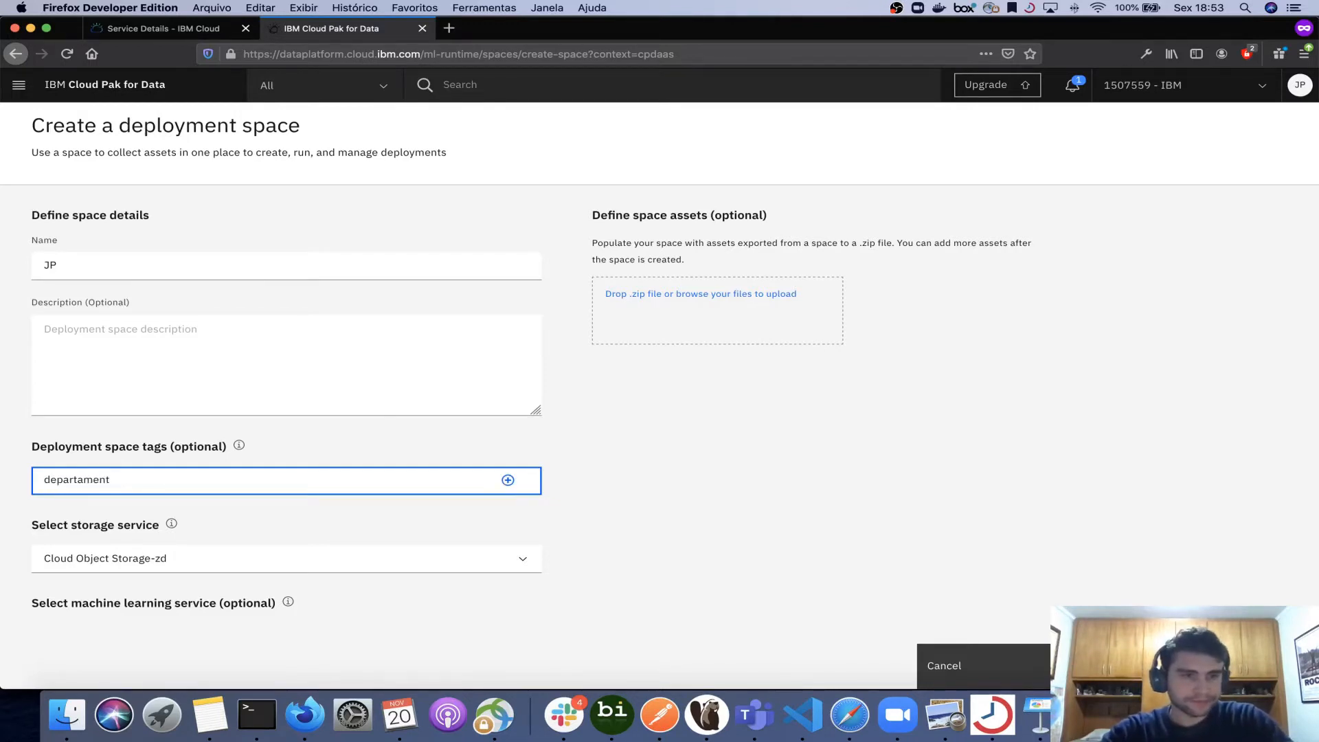
text(o J)
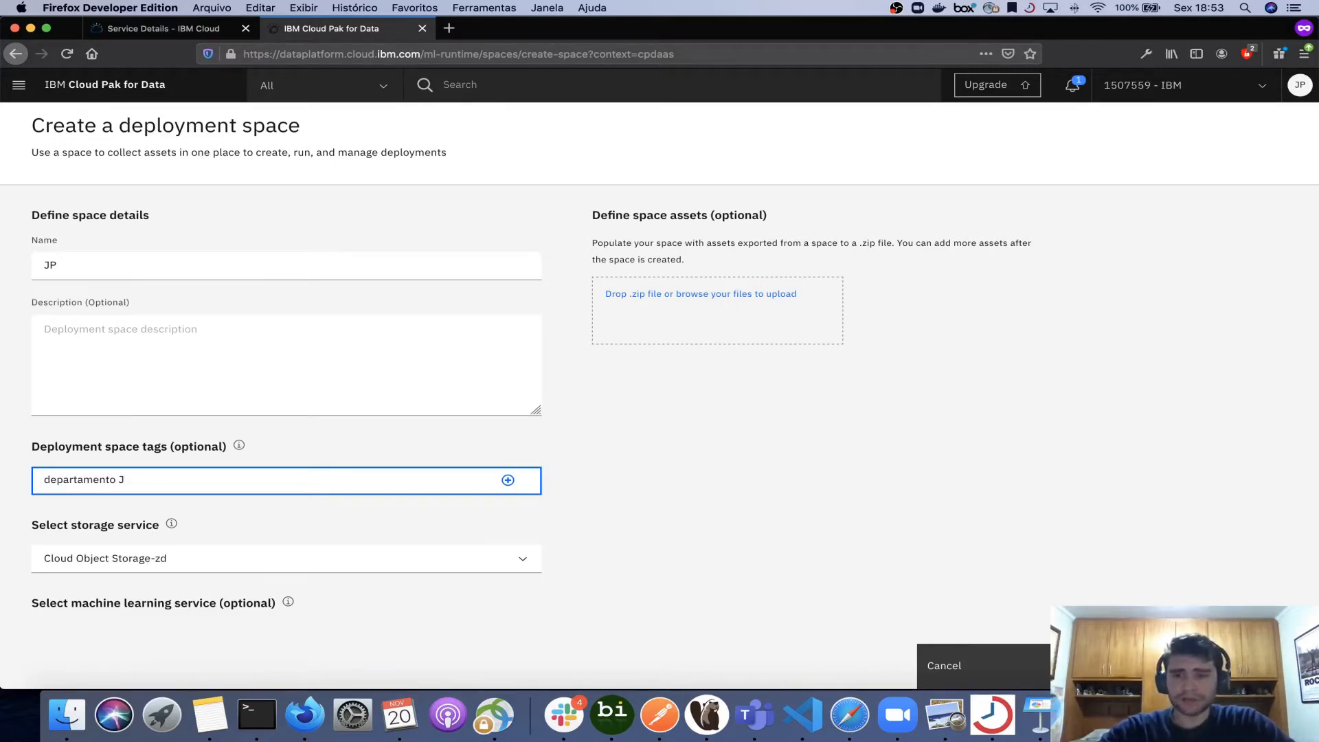
click(1168, 666)
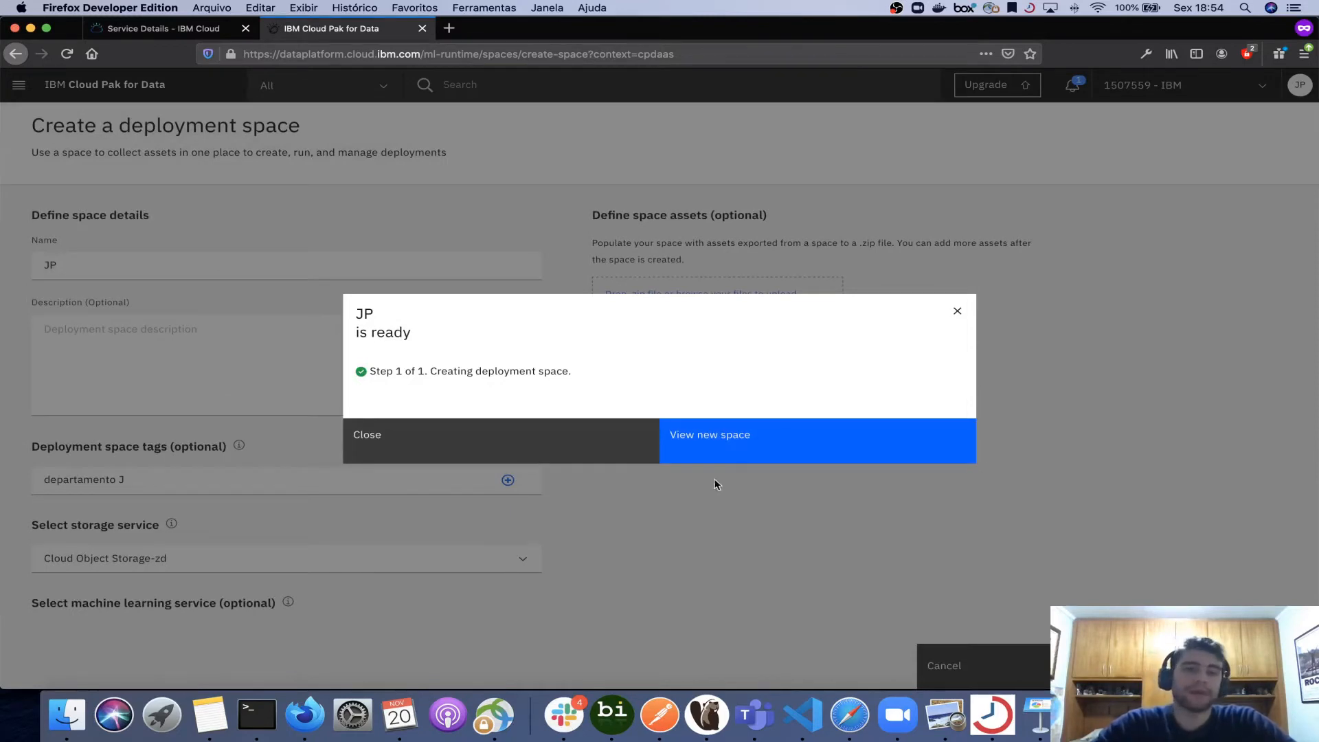
click(723, 451)
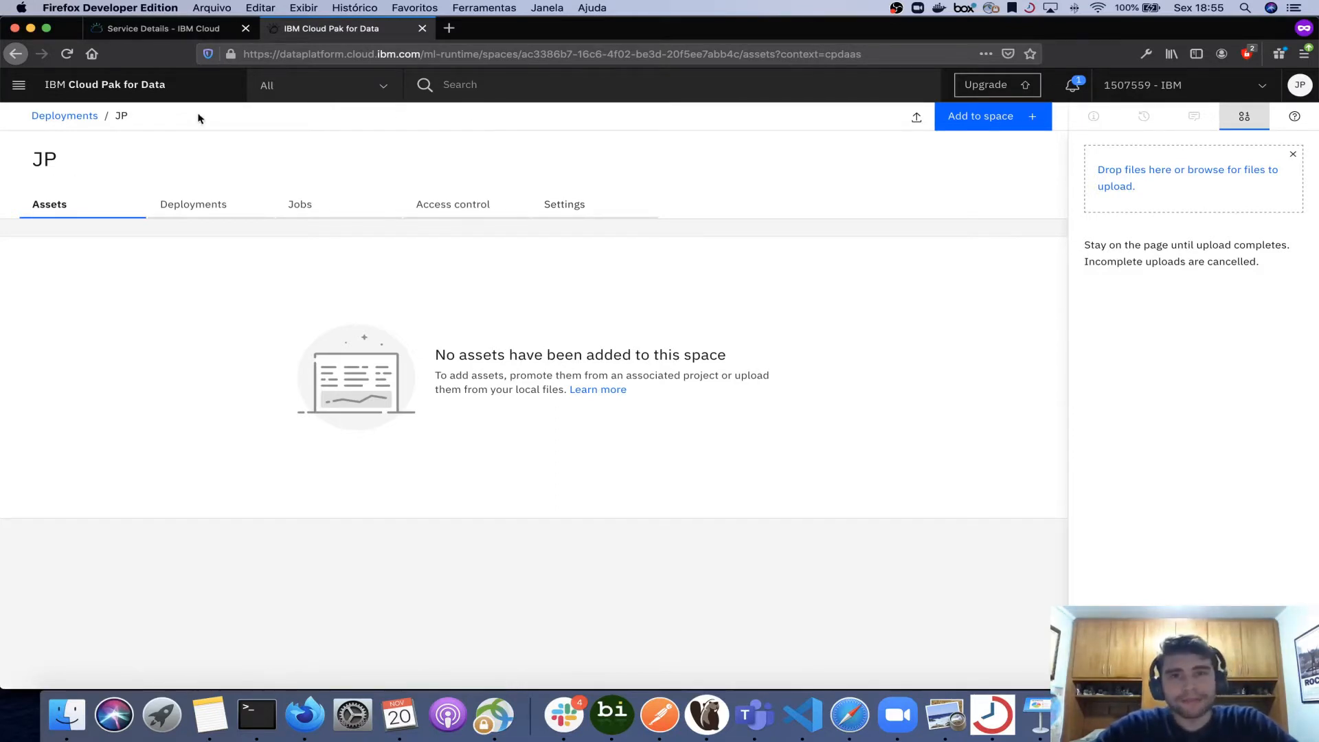
- Open the Exemplo project from the home page and view its spss modeler flow
click(99, 95)
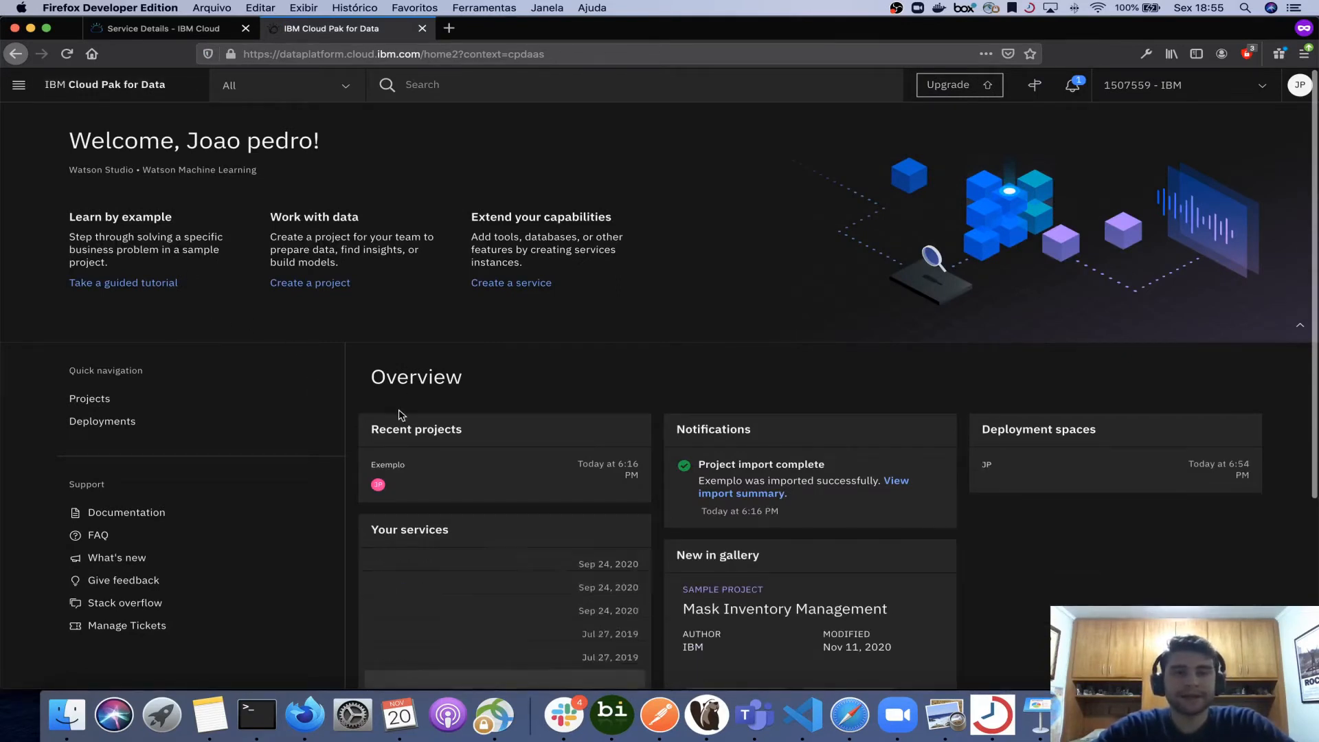
click(407, 485)
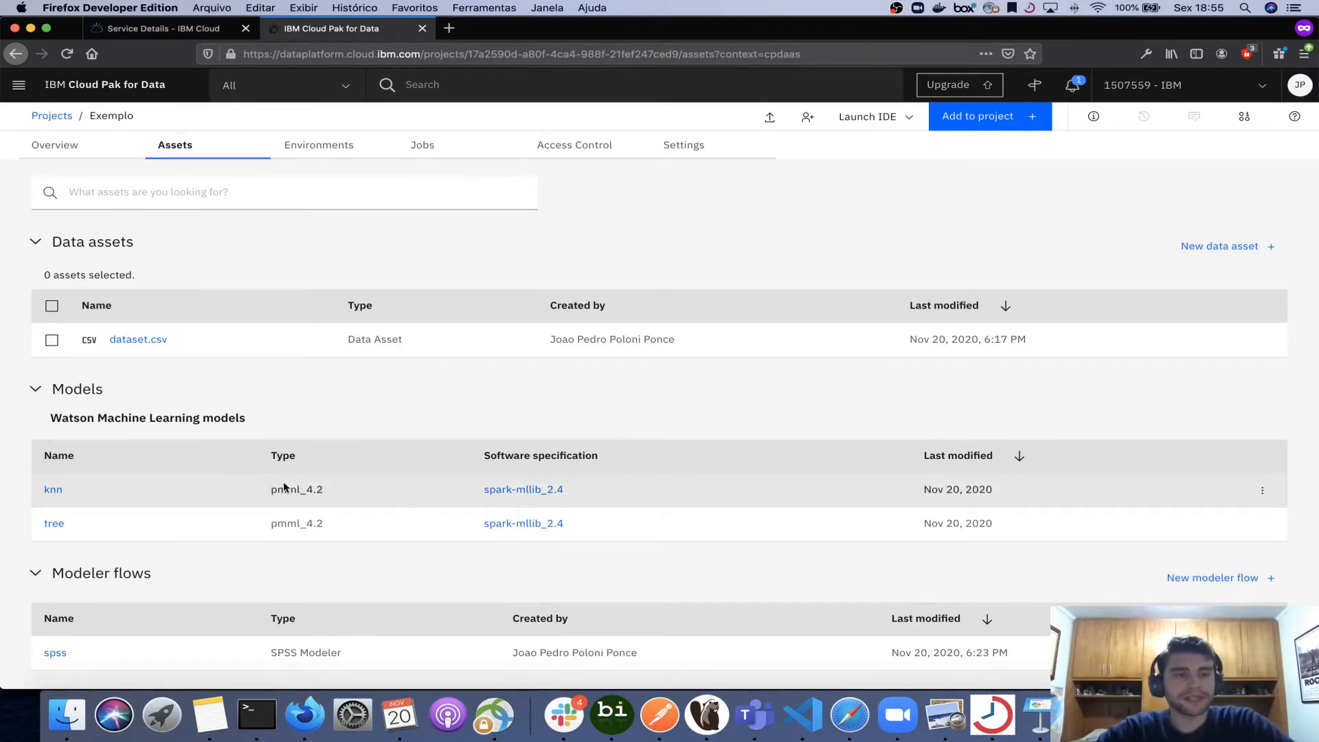
scroll(283, 481, down, 1)
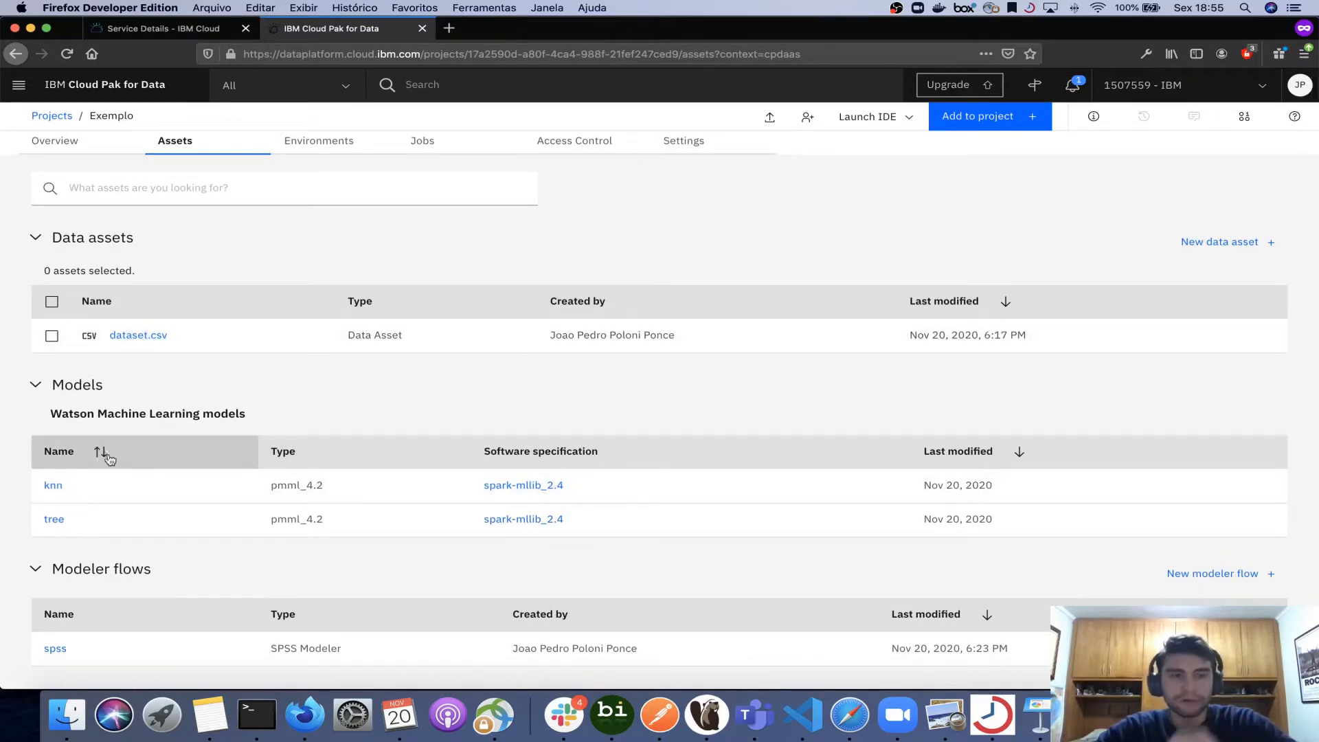
click(54, 647)
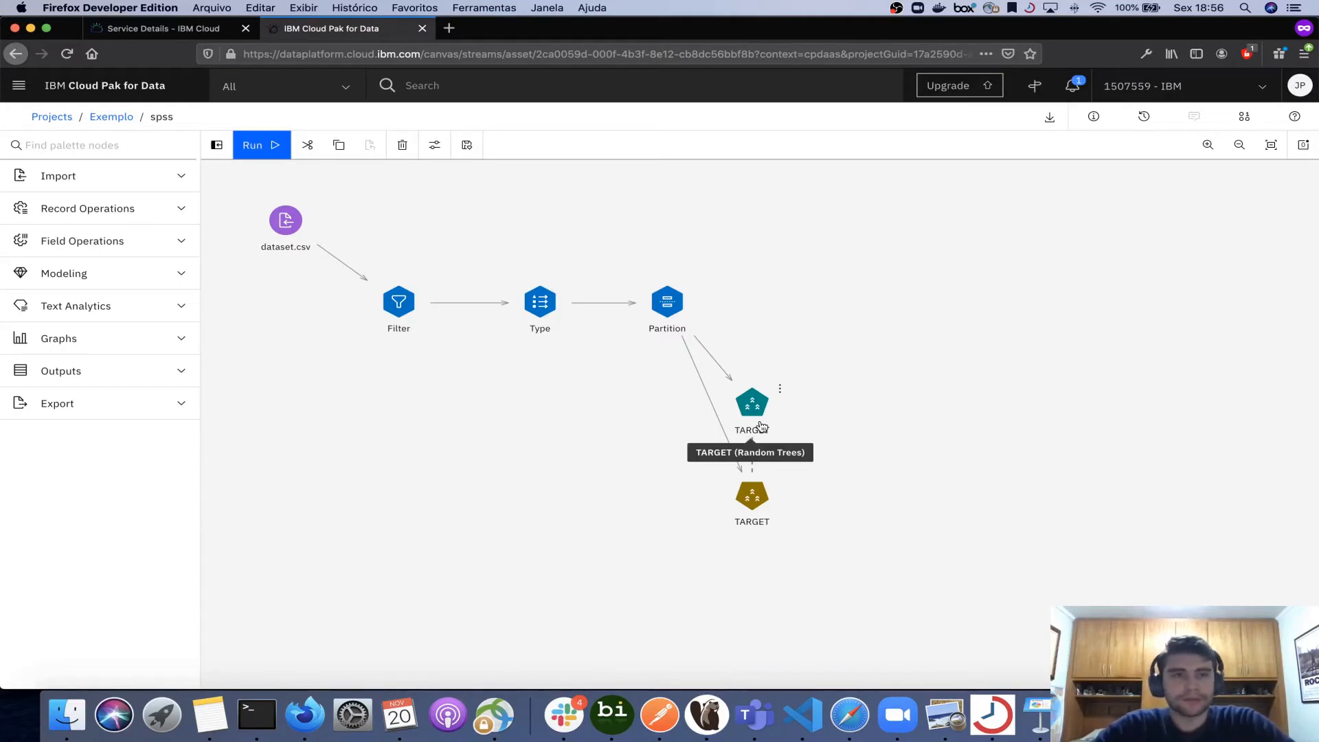
- Open the tree model from the Exemplo project and examine its input and output schema
click(112, 119)
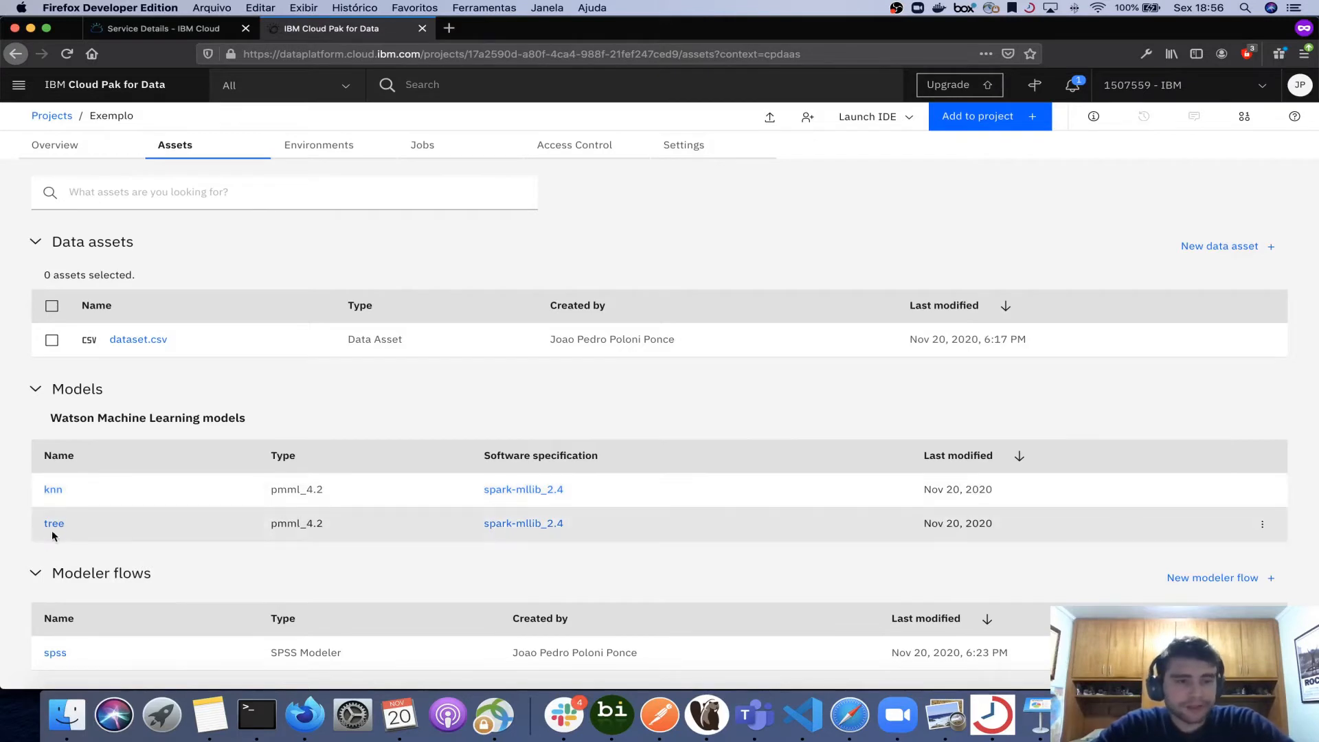
click(54, 525)
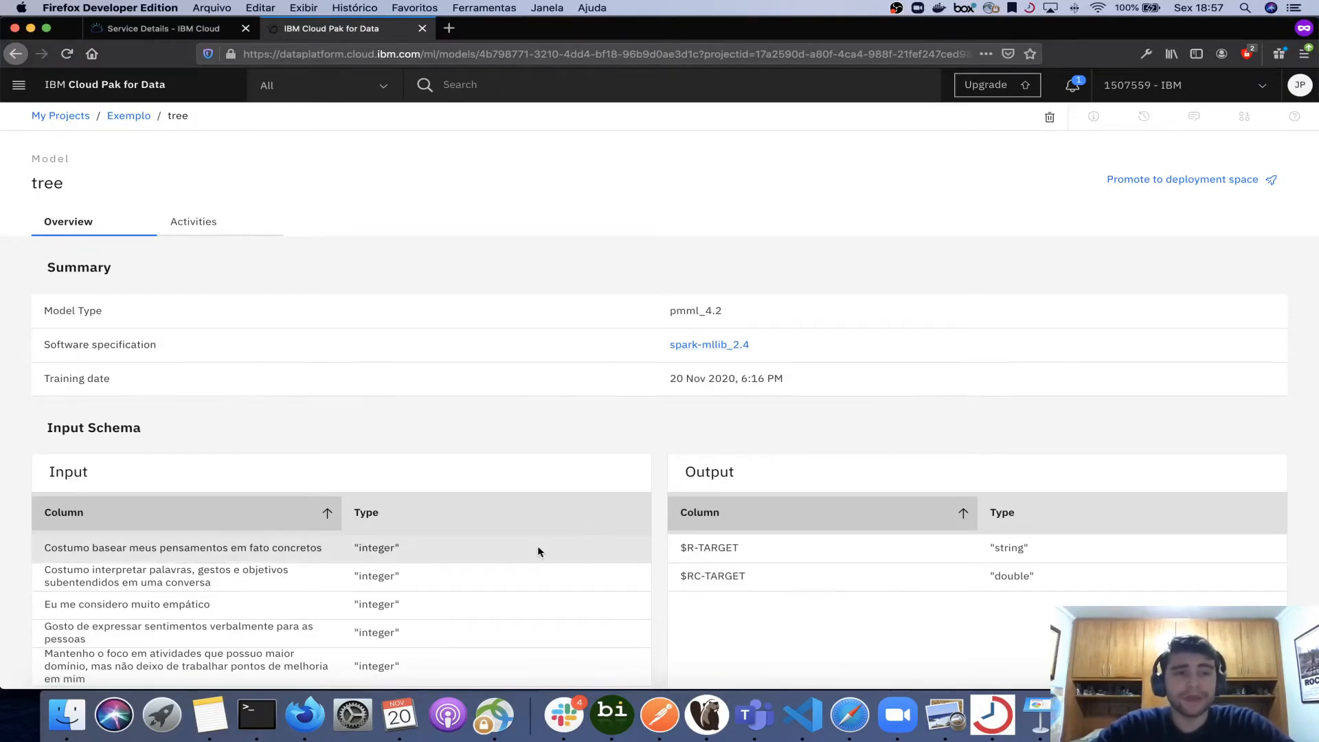
scroll(537, 546, down, 3)
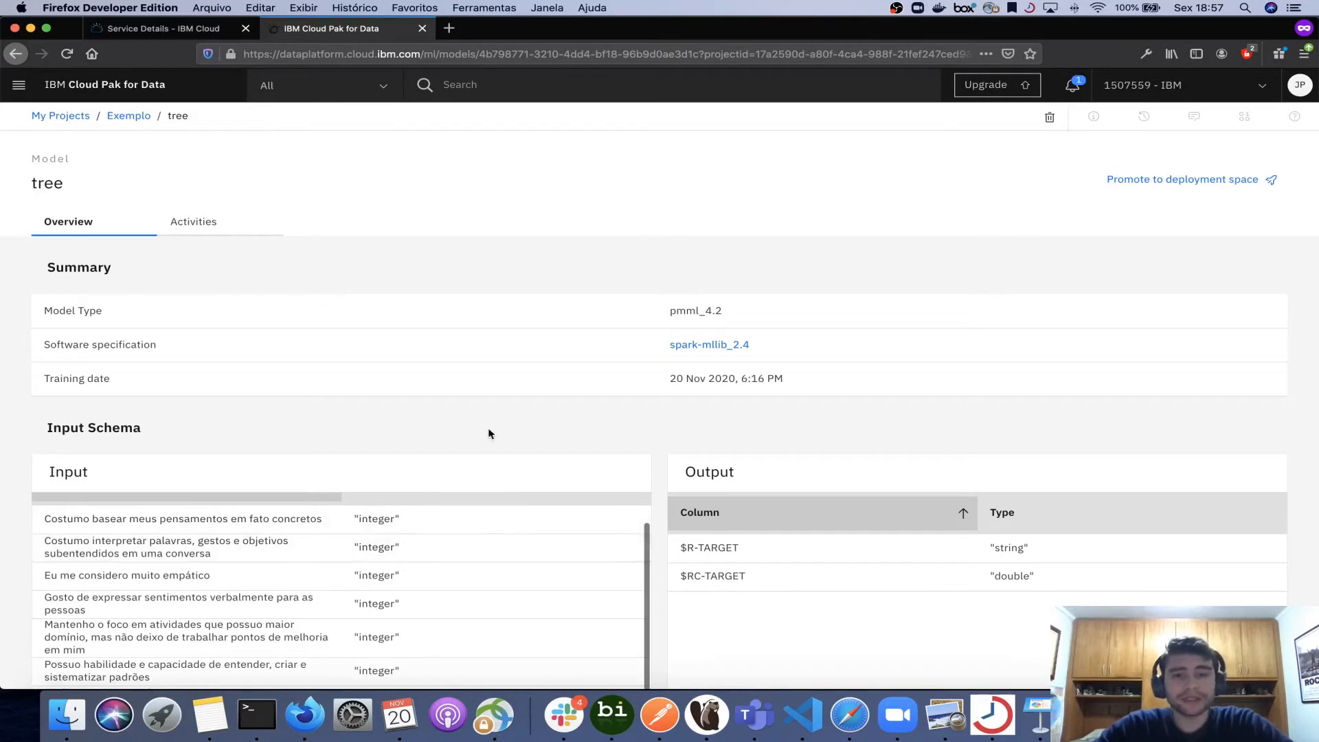
scroll(488, 427, down, 3)
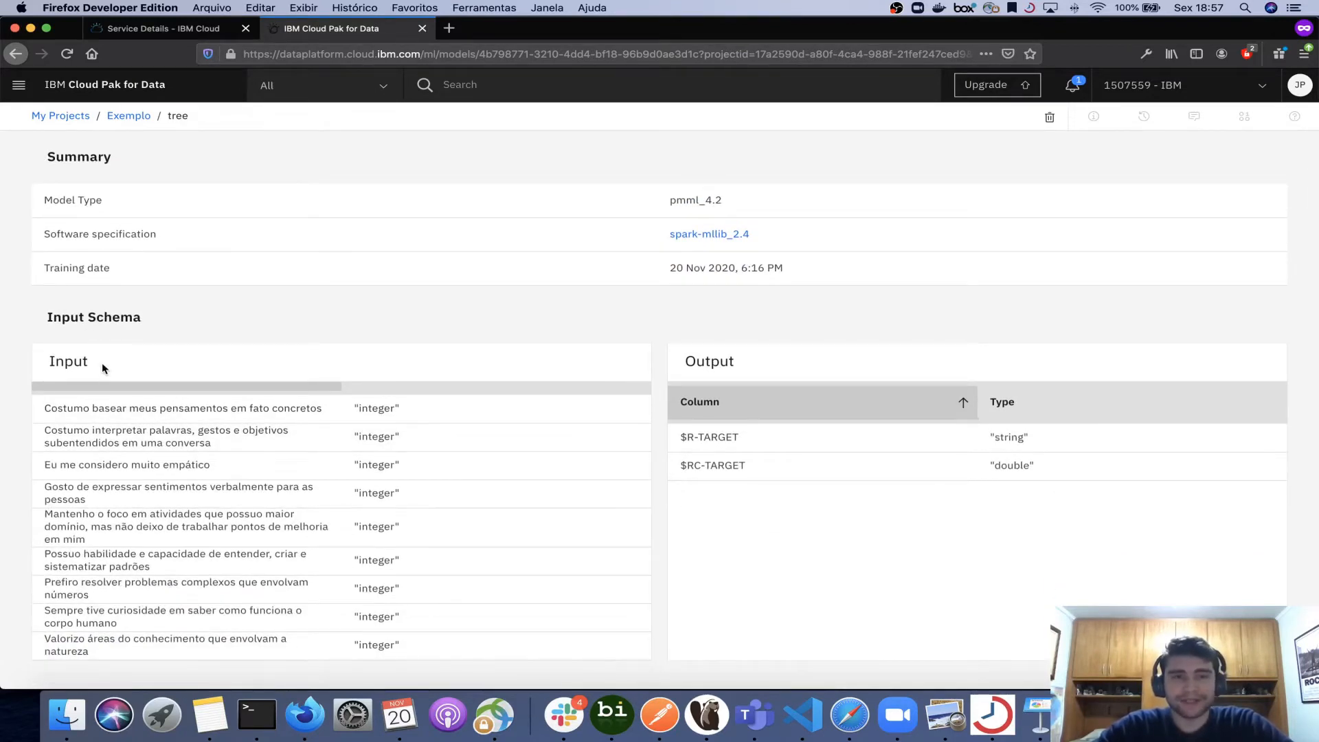
scroll(141, 462, up, 2)
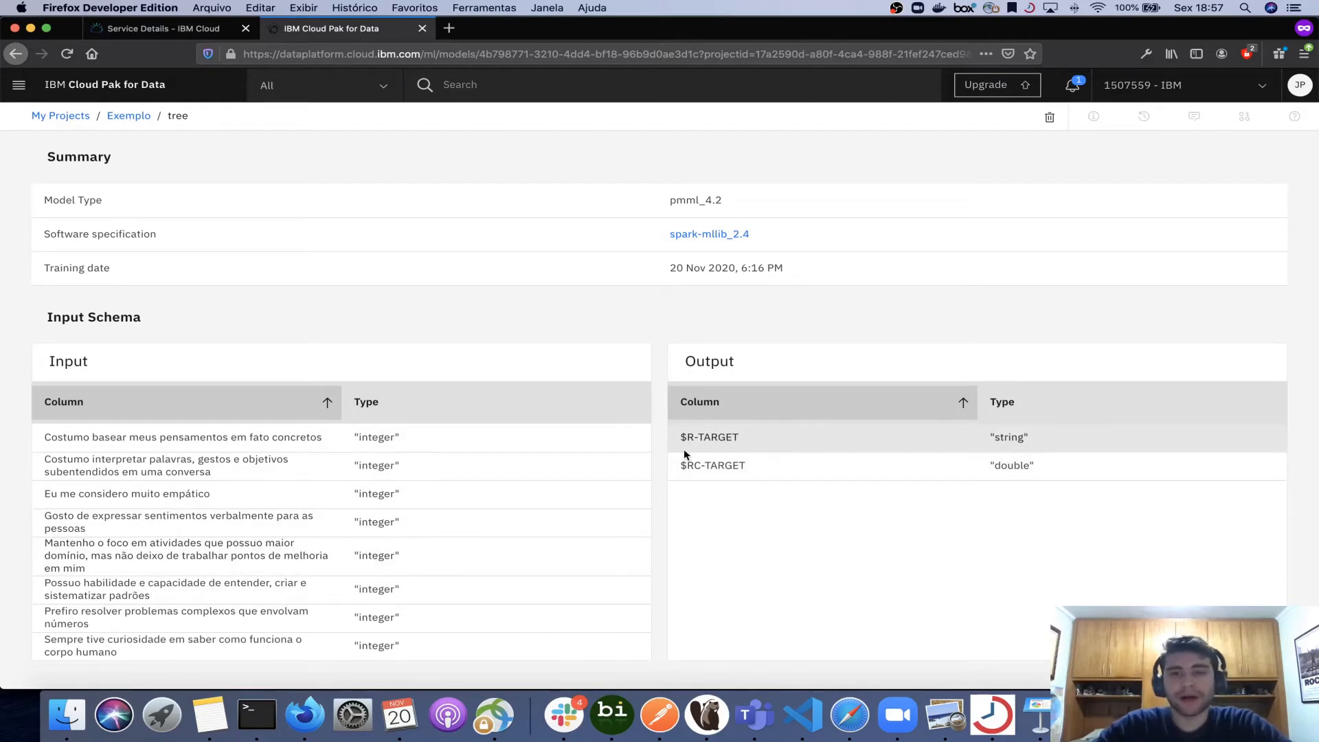
drag(1005, 437, 983, 435)
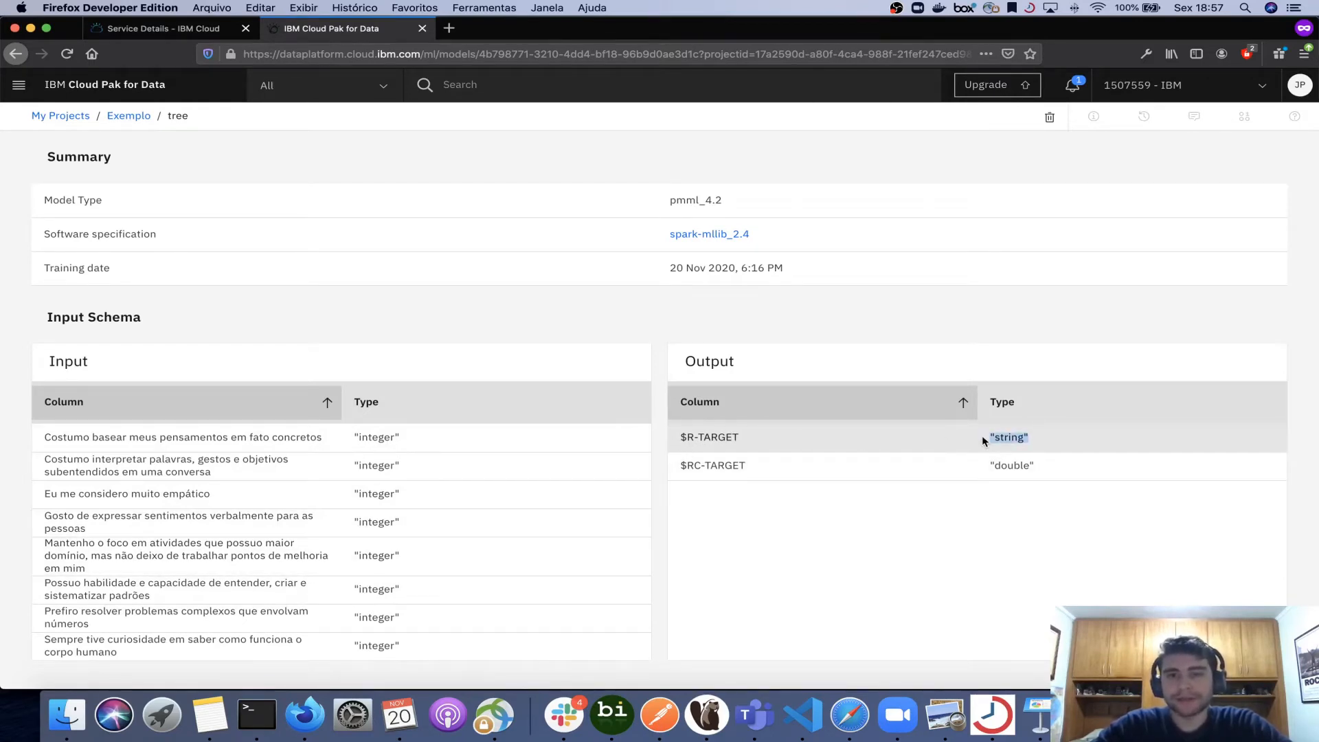
drag(1057, 468, 987, 469)
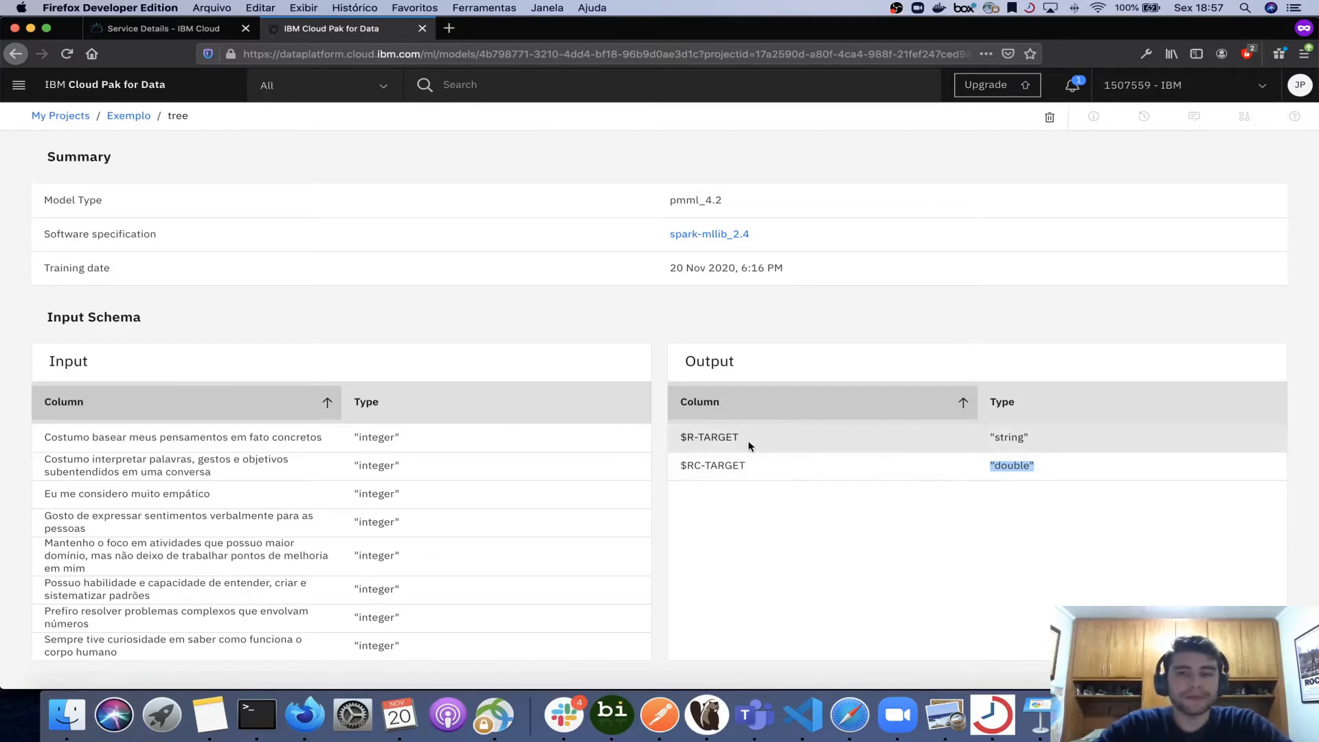
drag(808, 447, 1043, 445)
drag(1043, 445, 679, 440)
drag(1074, 477, 716, 468)
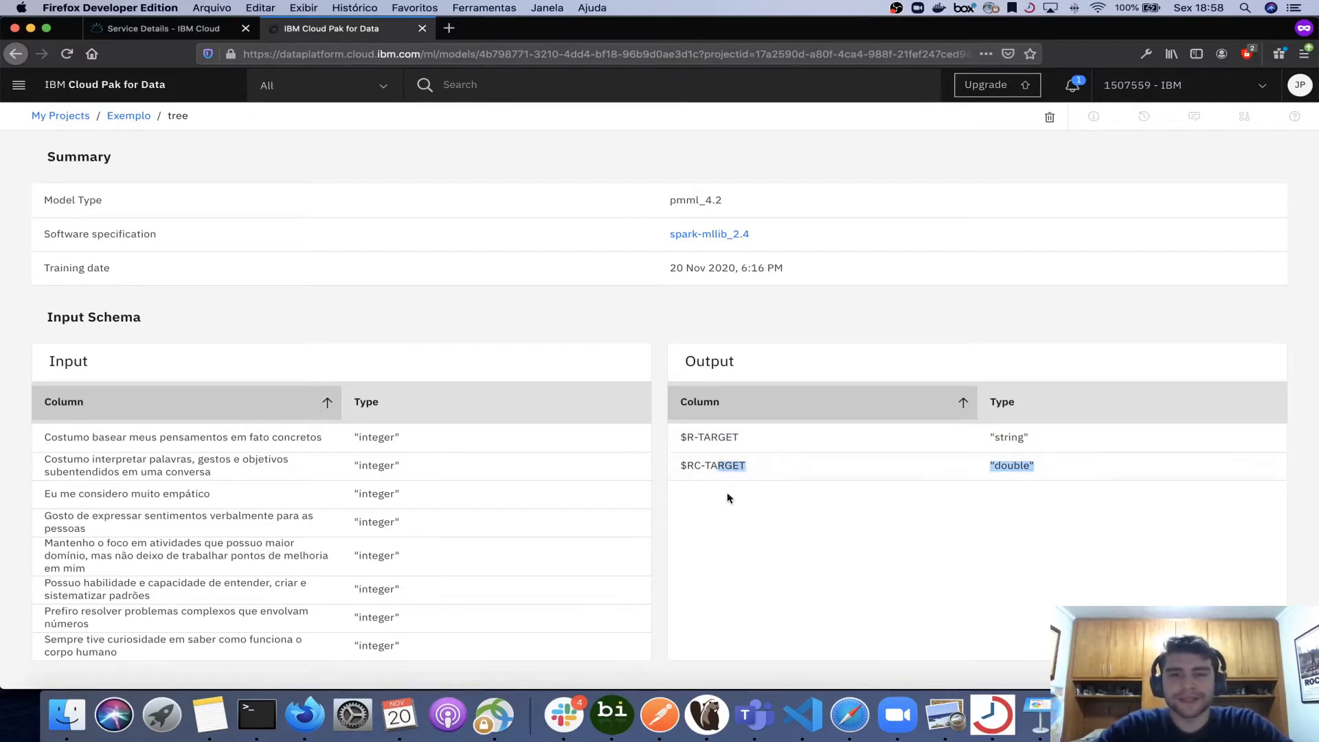
scroll(727, 492, up, 3)
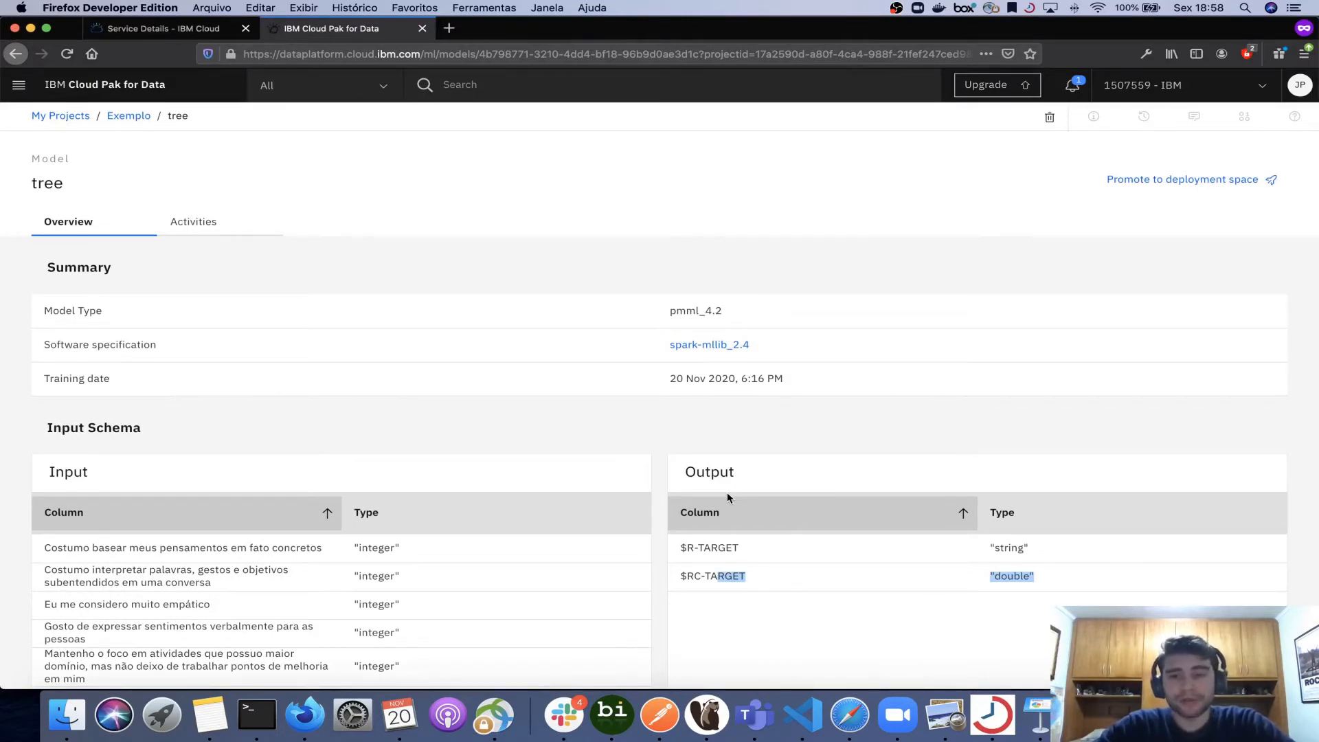
- Promote the tree model to the JP deployment space
click(1139, 193)
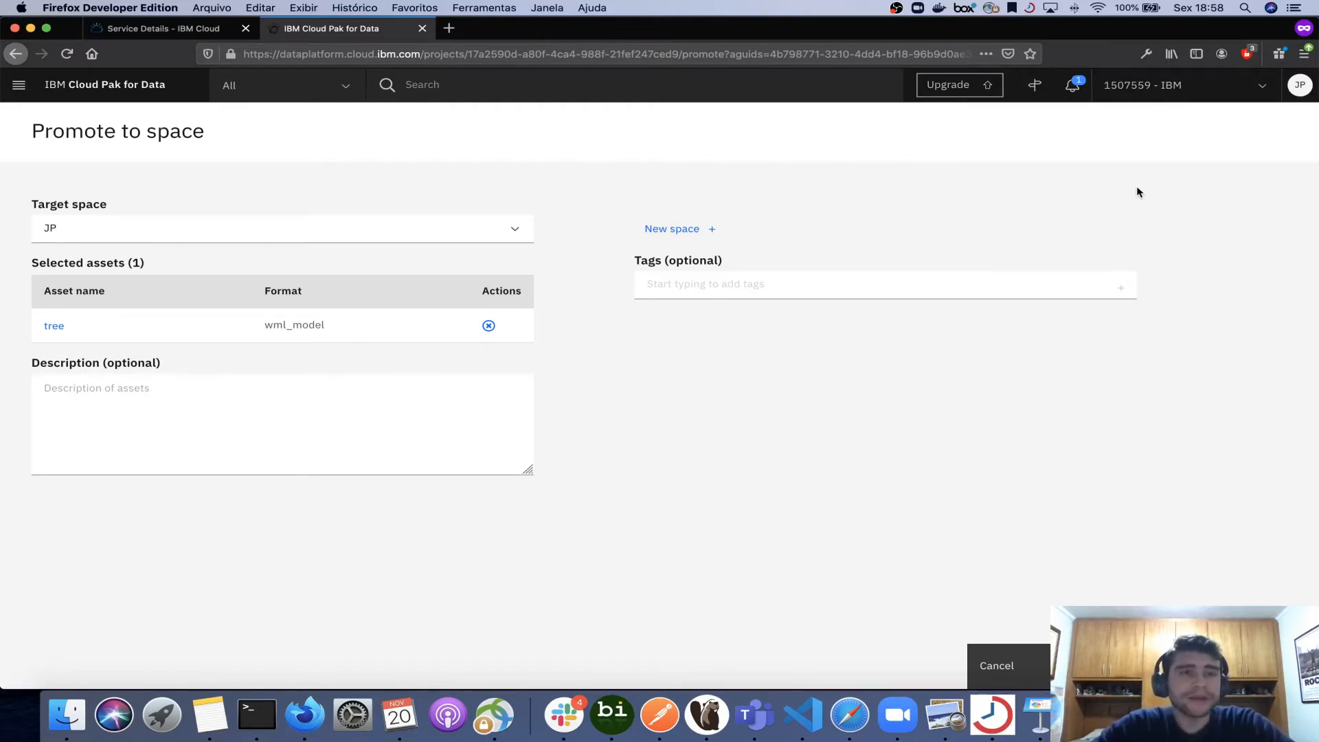
click(380, 230)
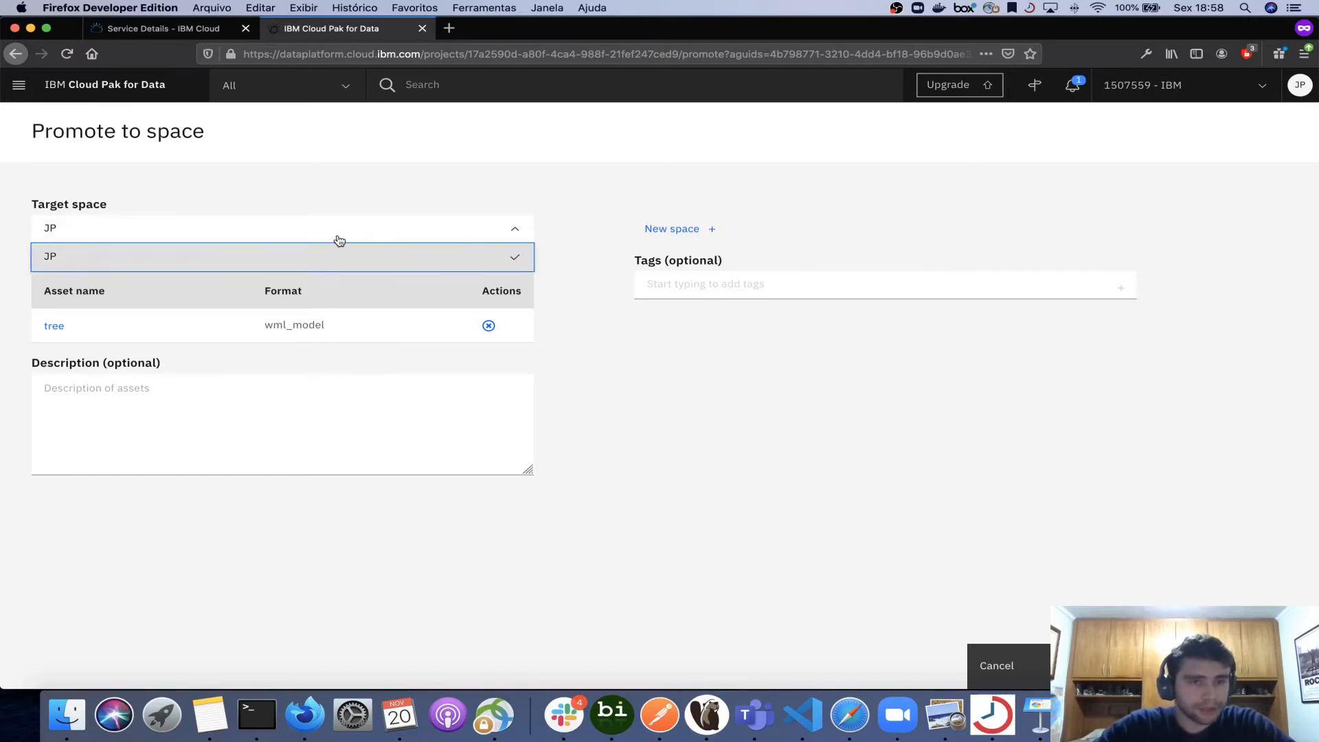
click(372, 194)
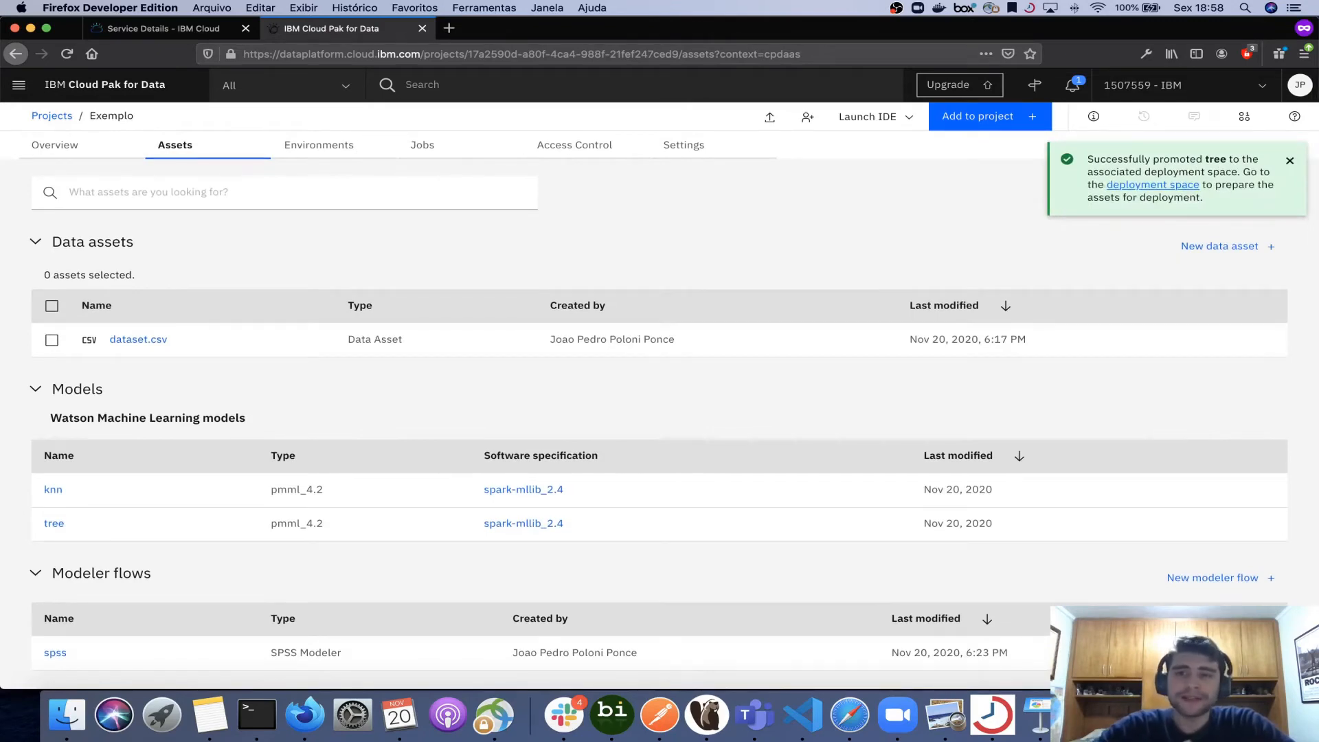
- Go to the JP deployment space's assets through Deployments
click(1145, 188)
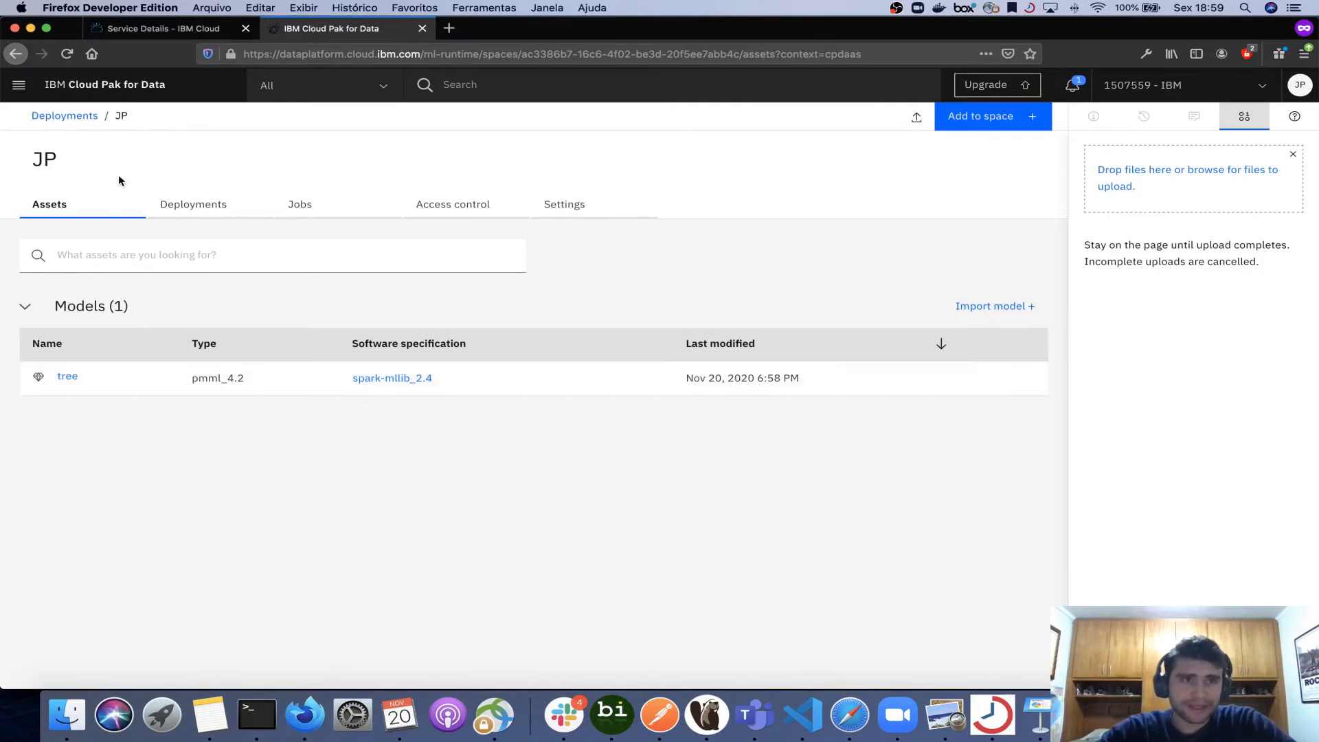
click(101, 87)
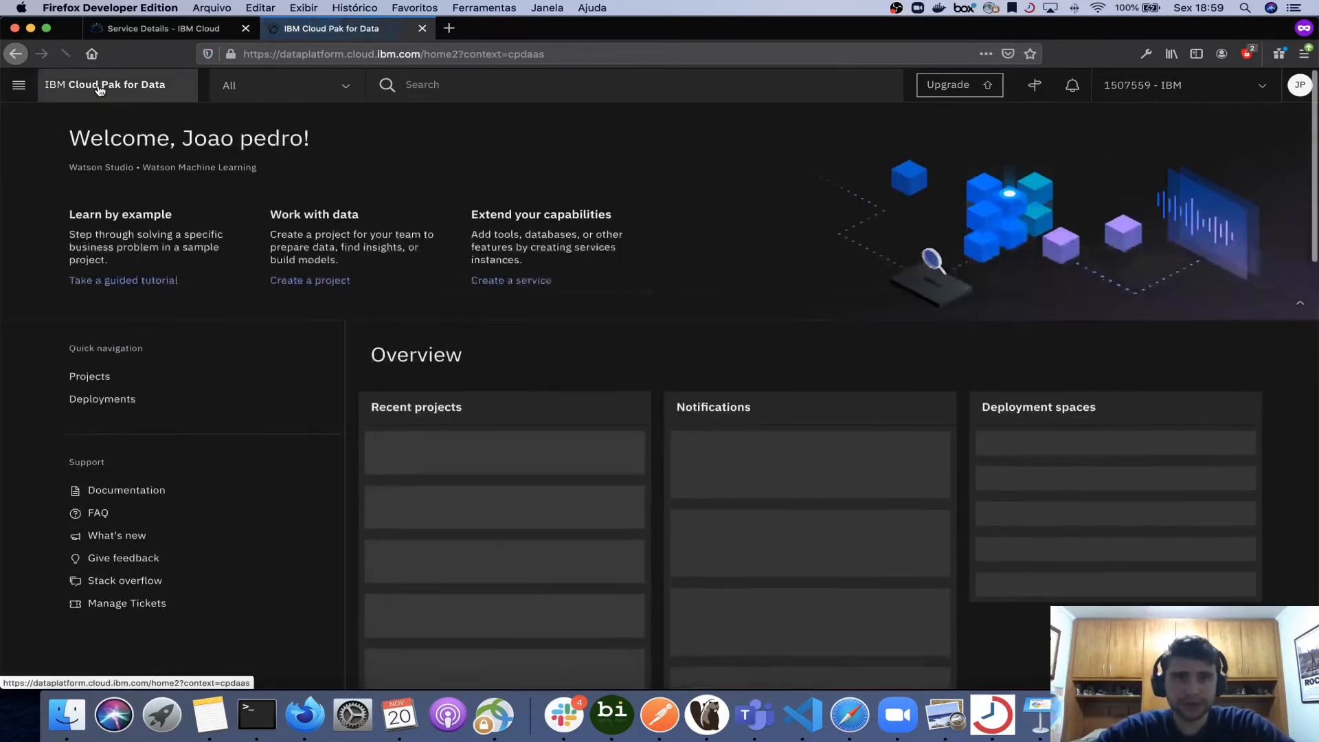
click(97, 427)
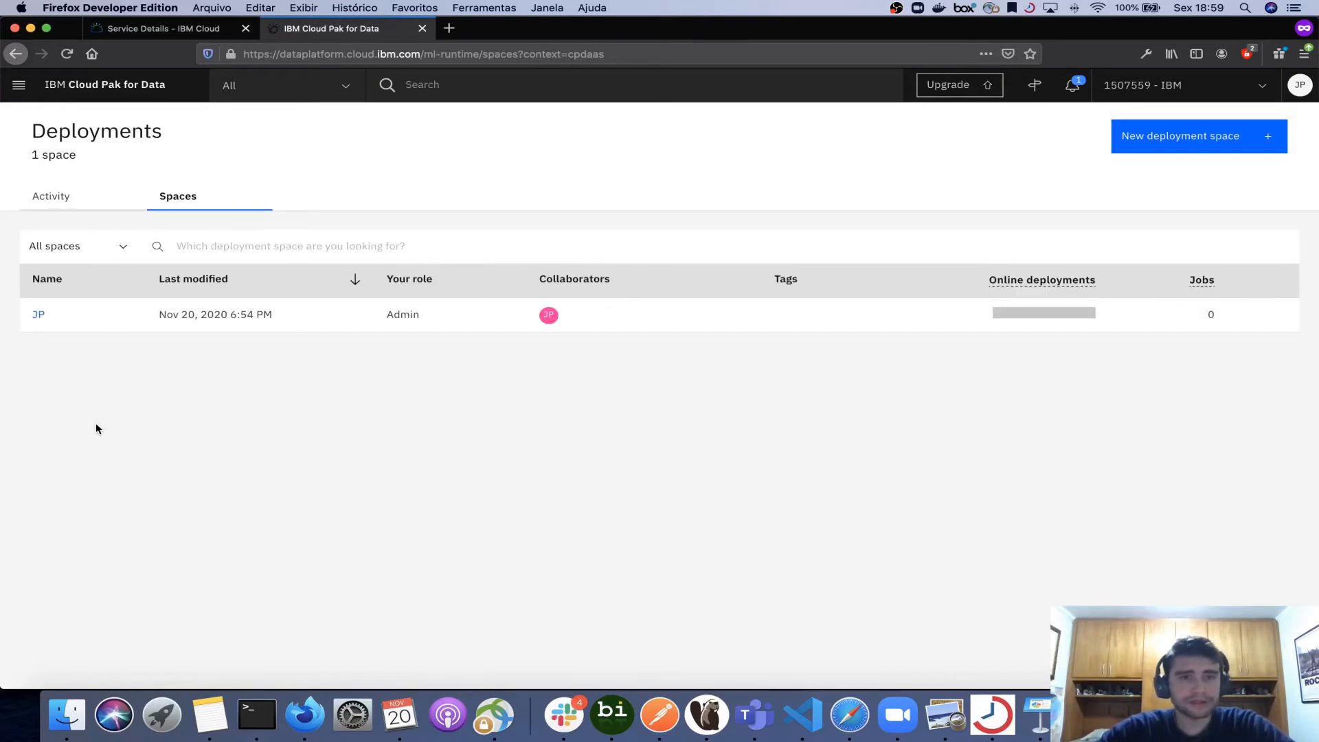
click(38, 317)
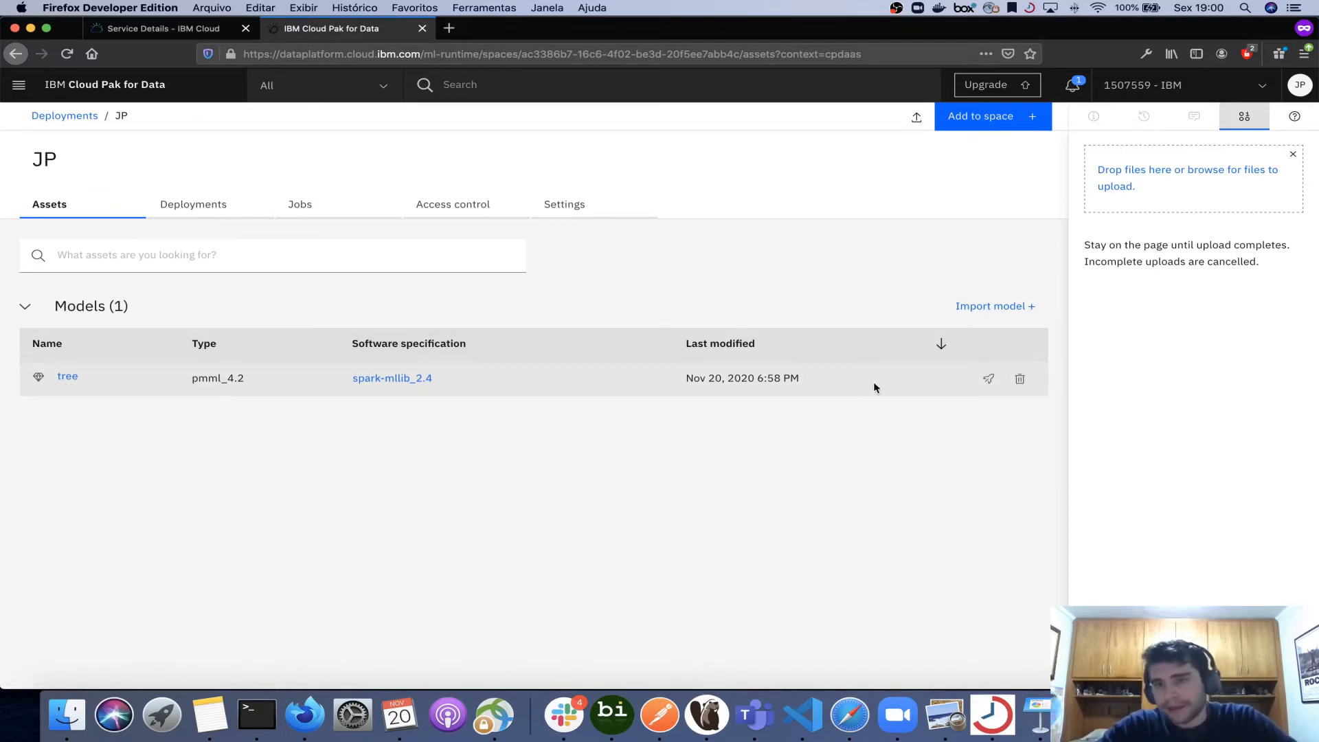
- Associate the Machine Learning-fe service instance with the JP deployment space from its settings
click(987, 381)
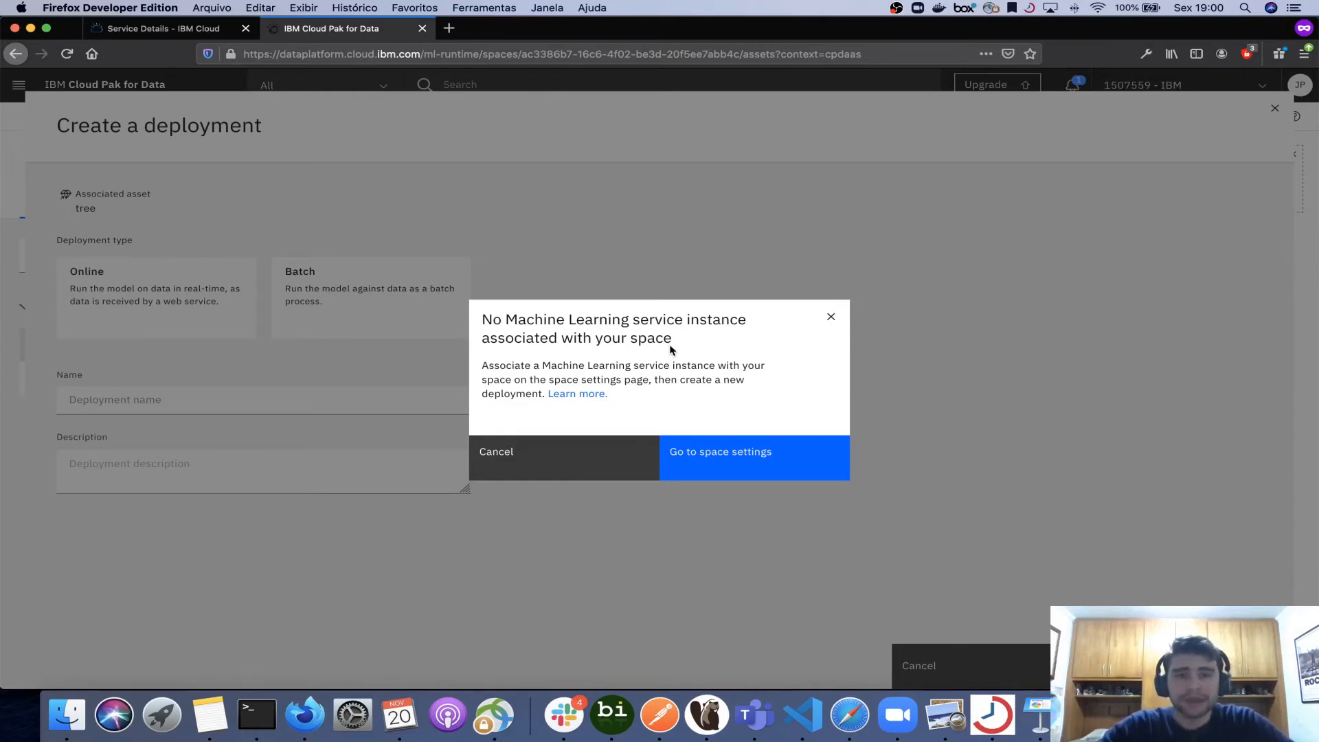
click(726, 467)
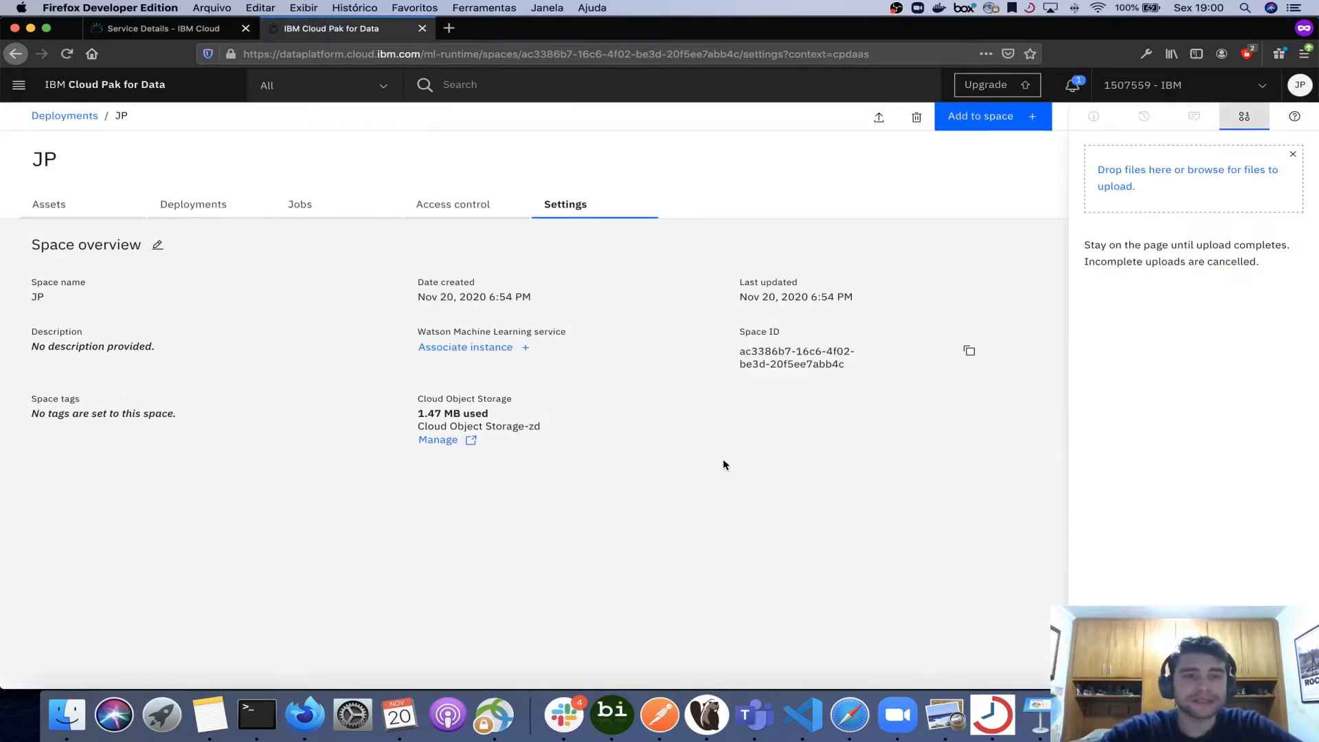
click(485, 349)
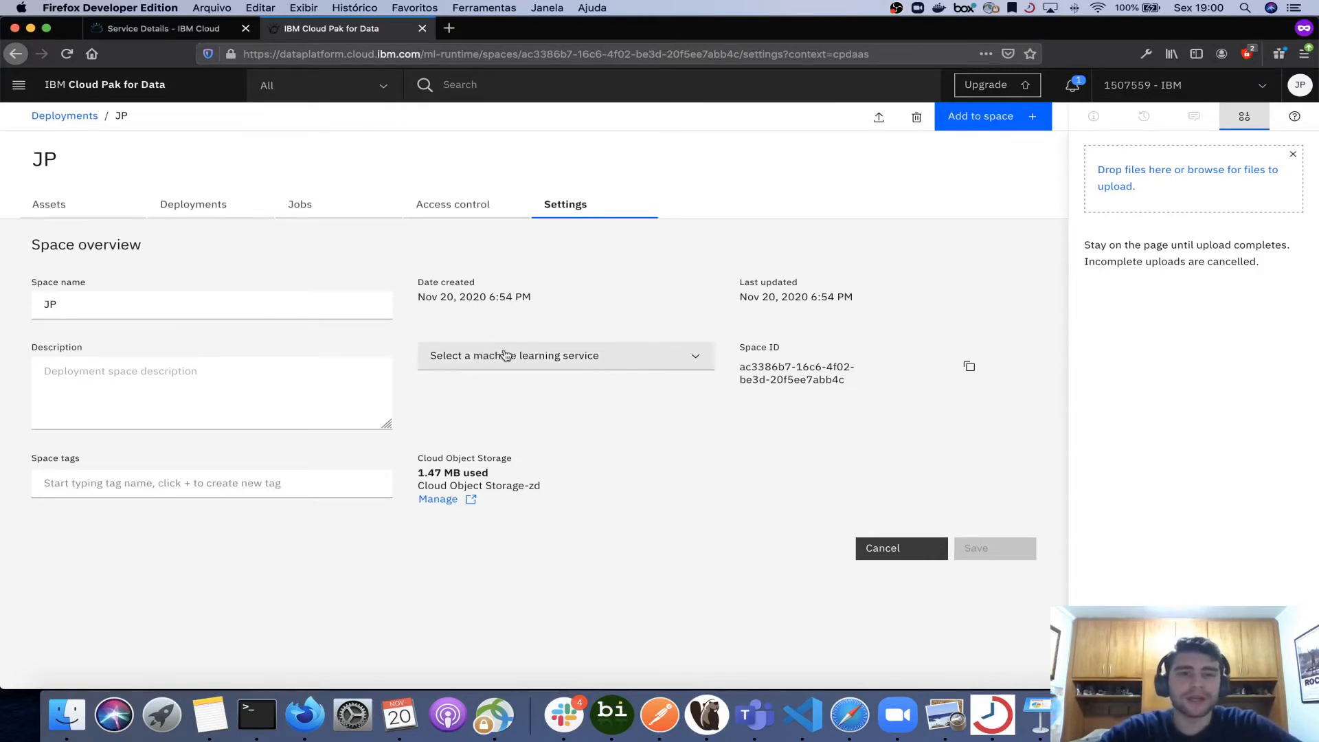
click(507, 355)
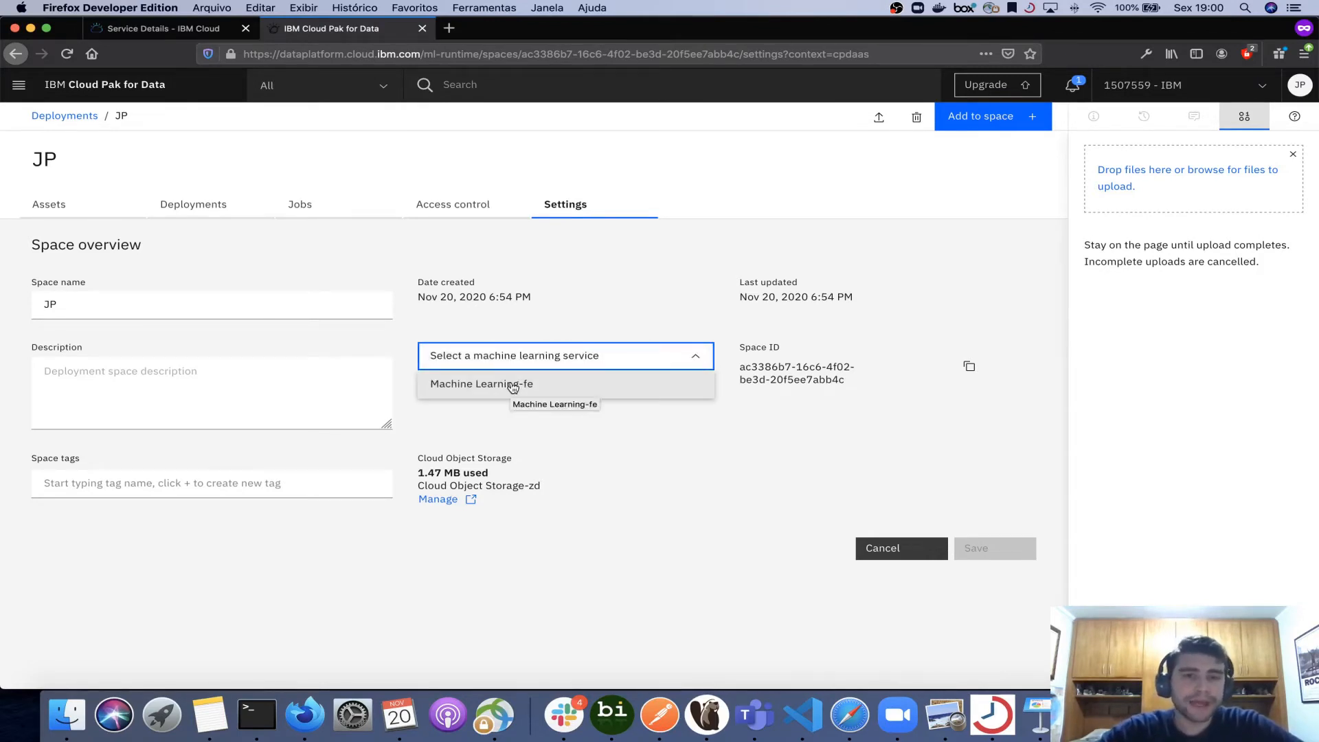
click(512, 386)
click(993, 548)
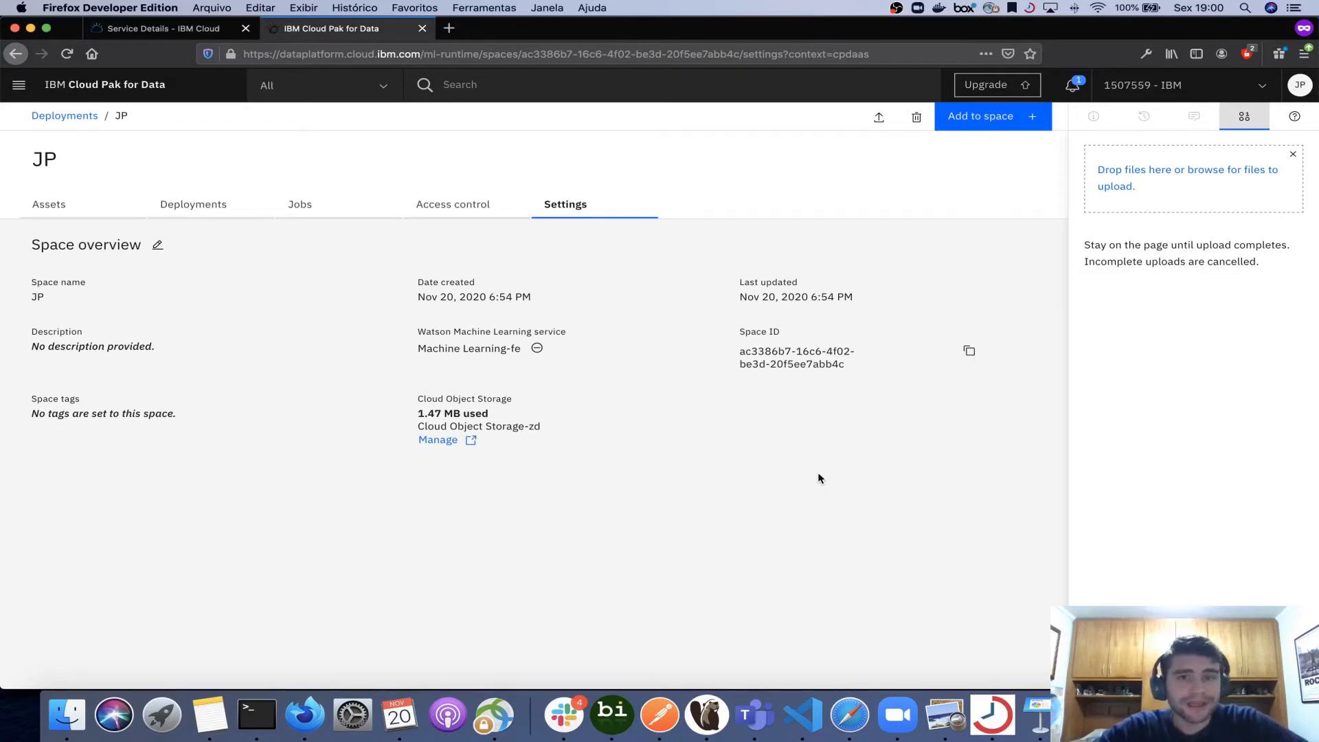
- Start a deployment of the tree model from the space's assets and choose the Online deployment type
click(193, 205)
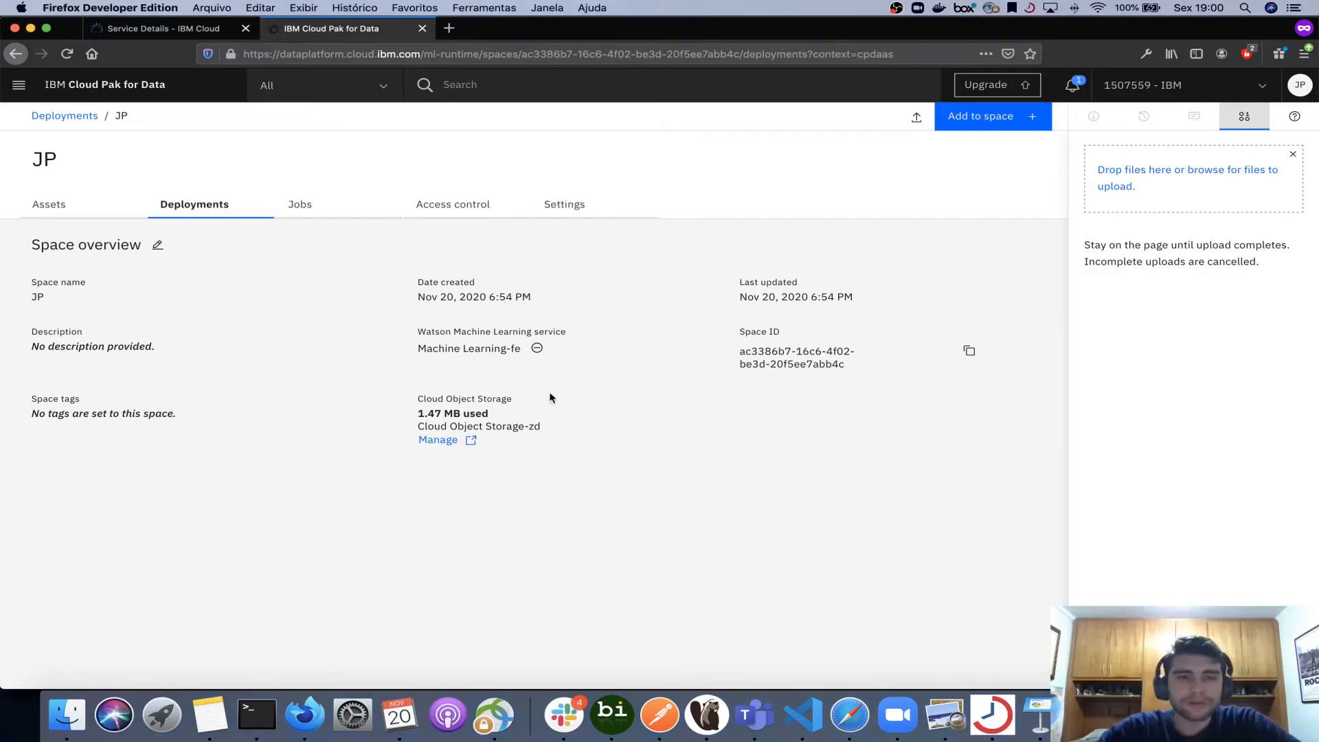
click(52, 208)
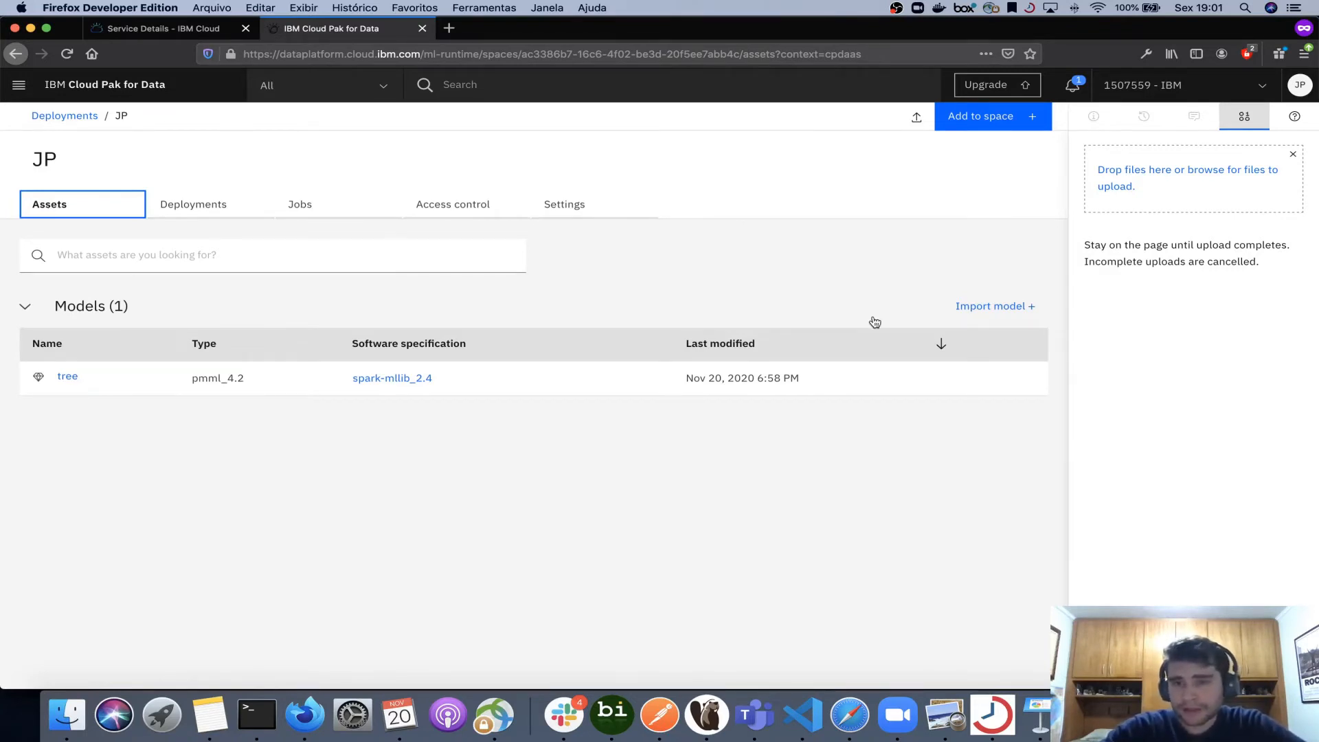
click(989, 383)
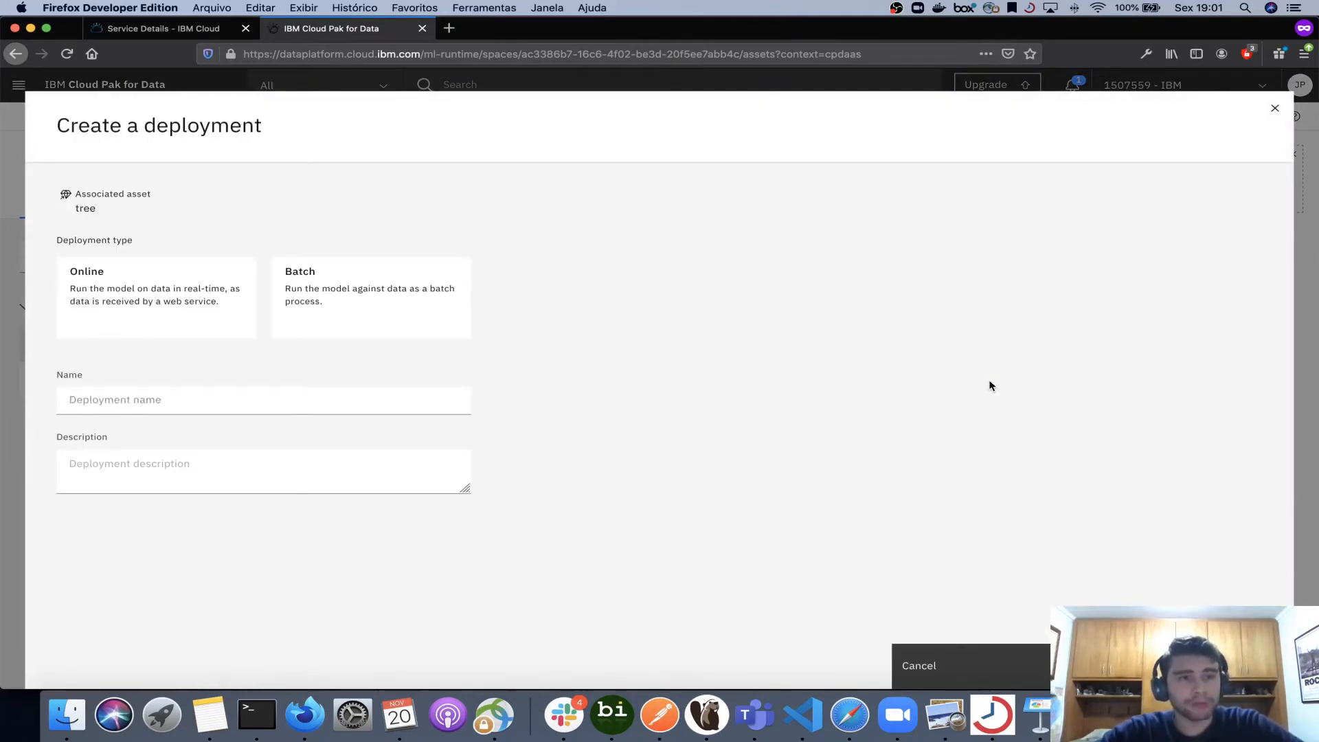
click(176, 308)
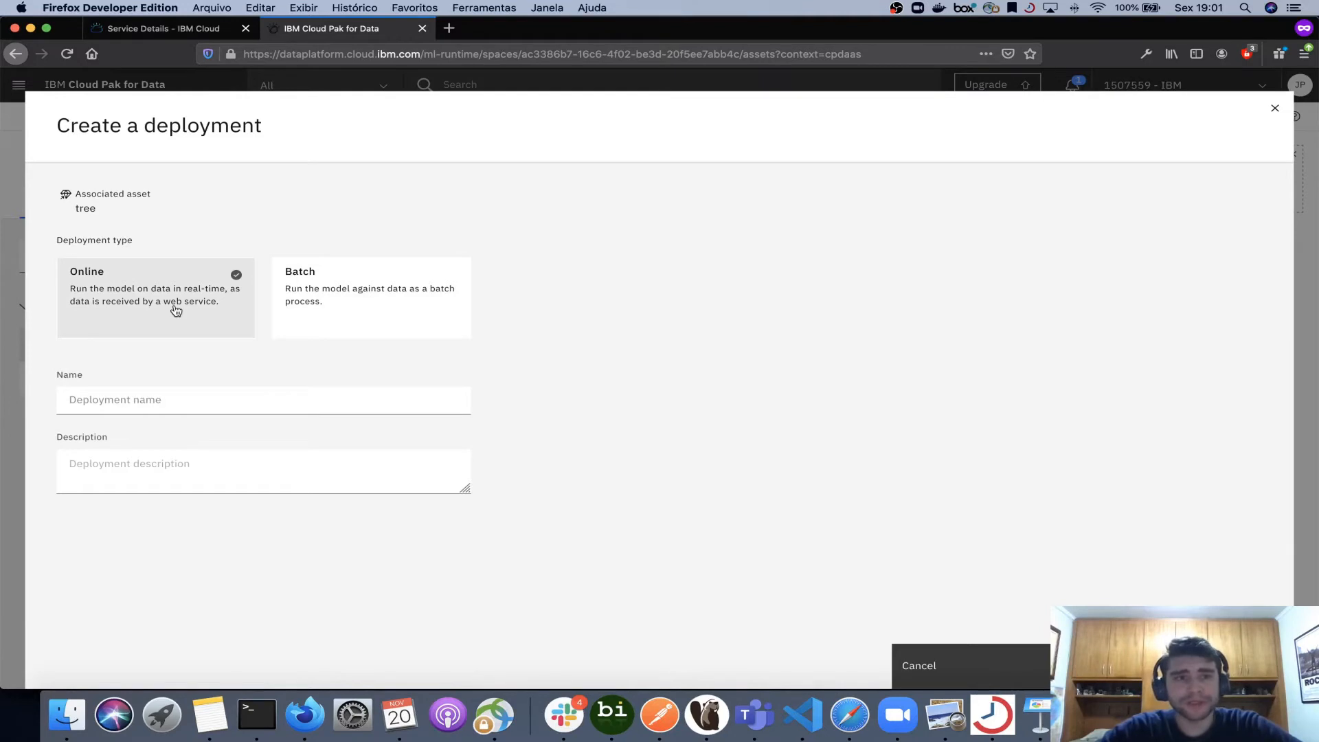
click(397, 285)
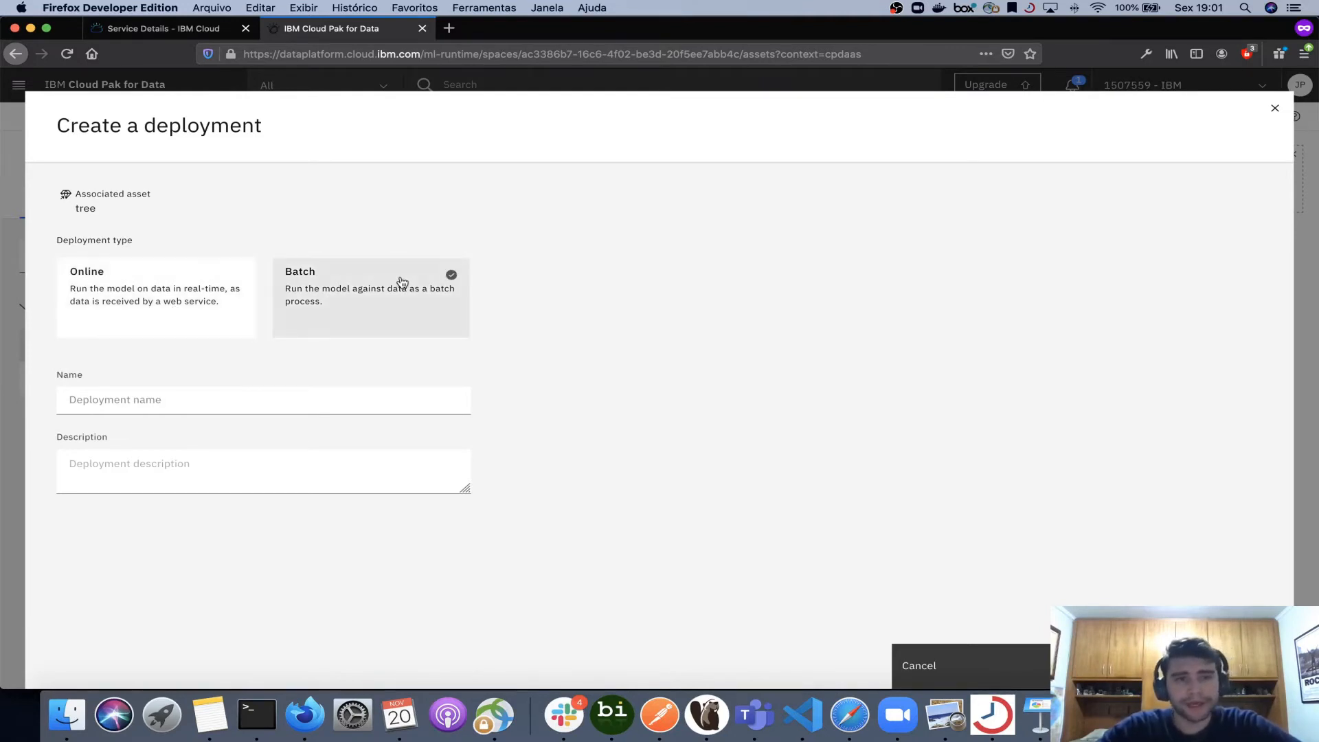
click(161, 294)
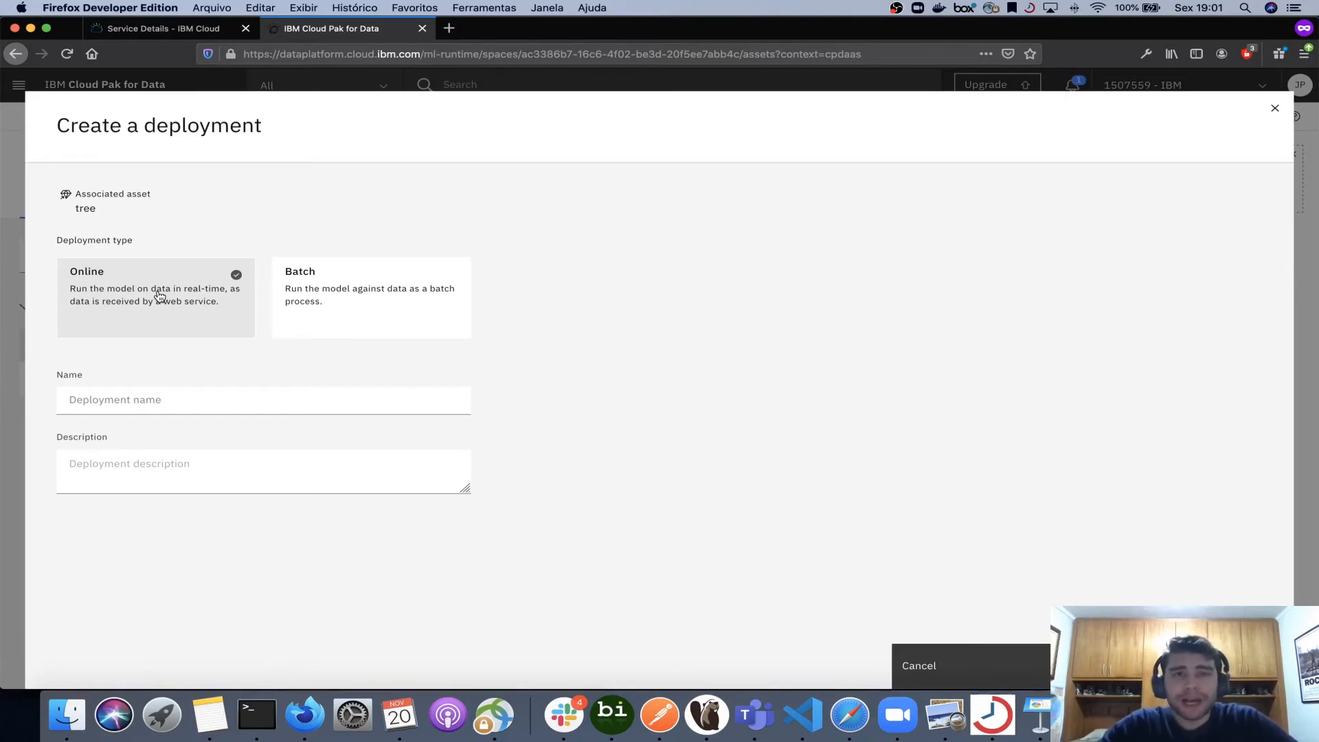
click(350, 311)
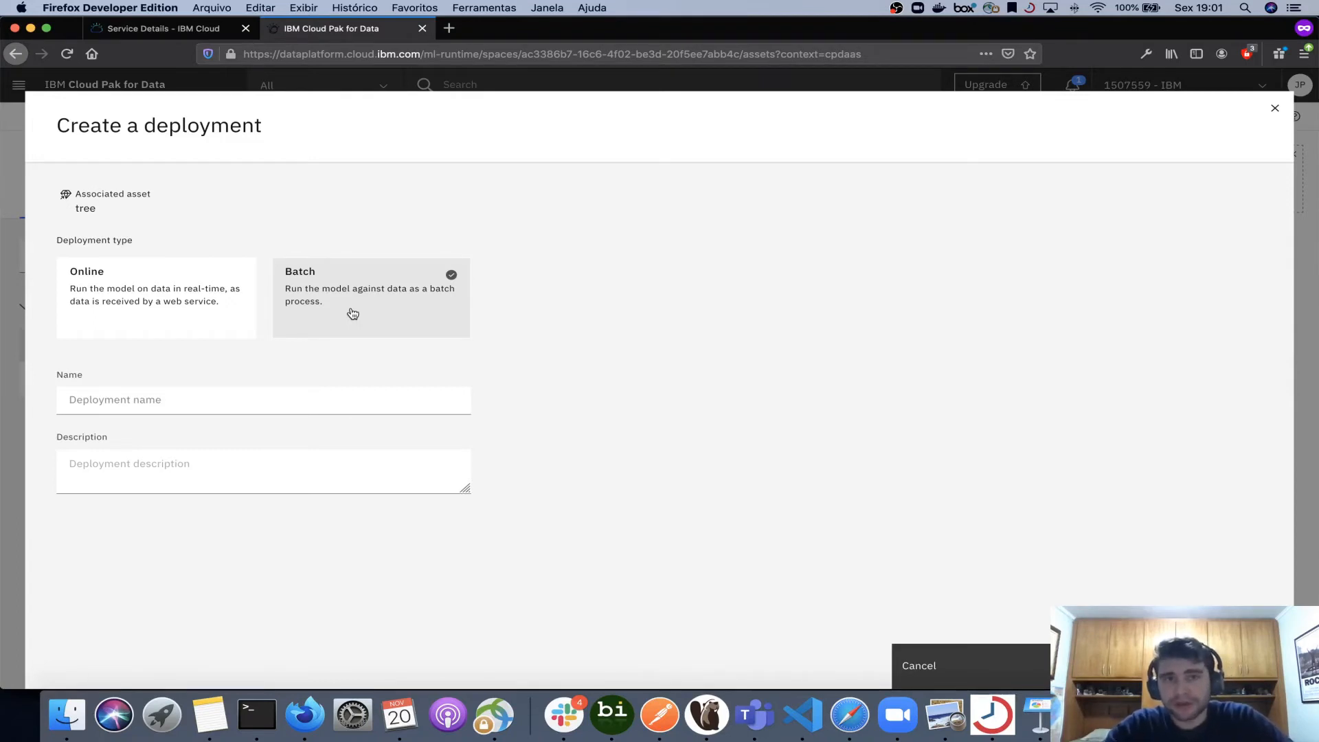
click(168, 316)
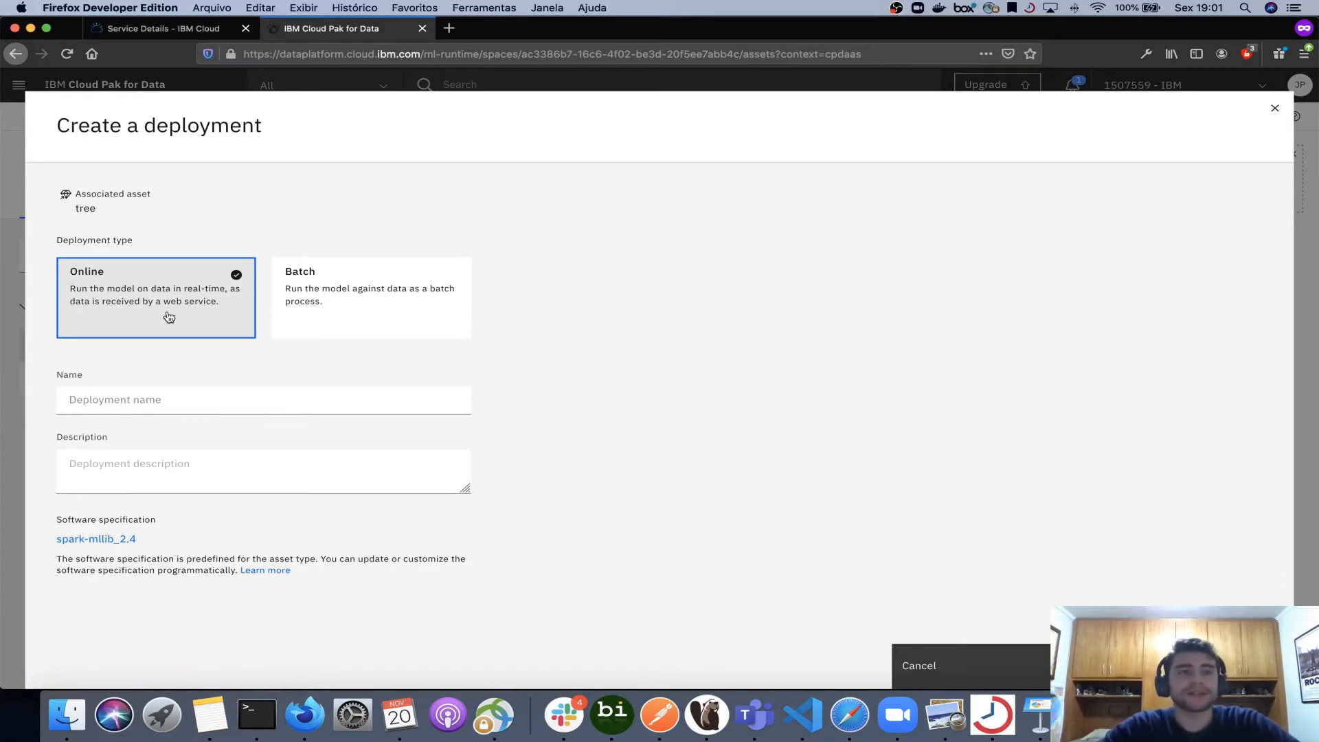
- Name the deployment deployment 1 and create it
click(136, 399)
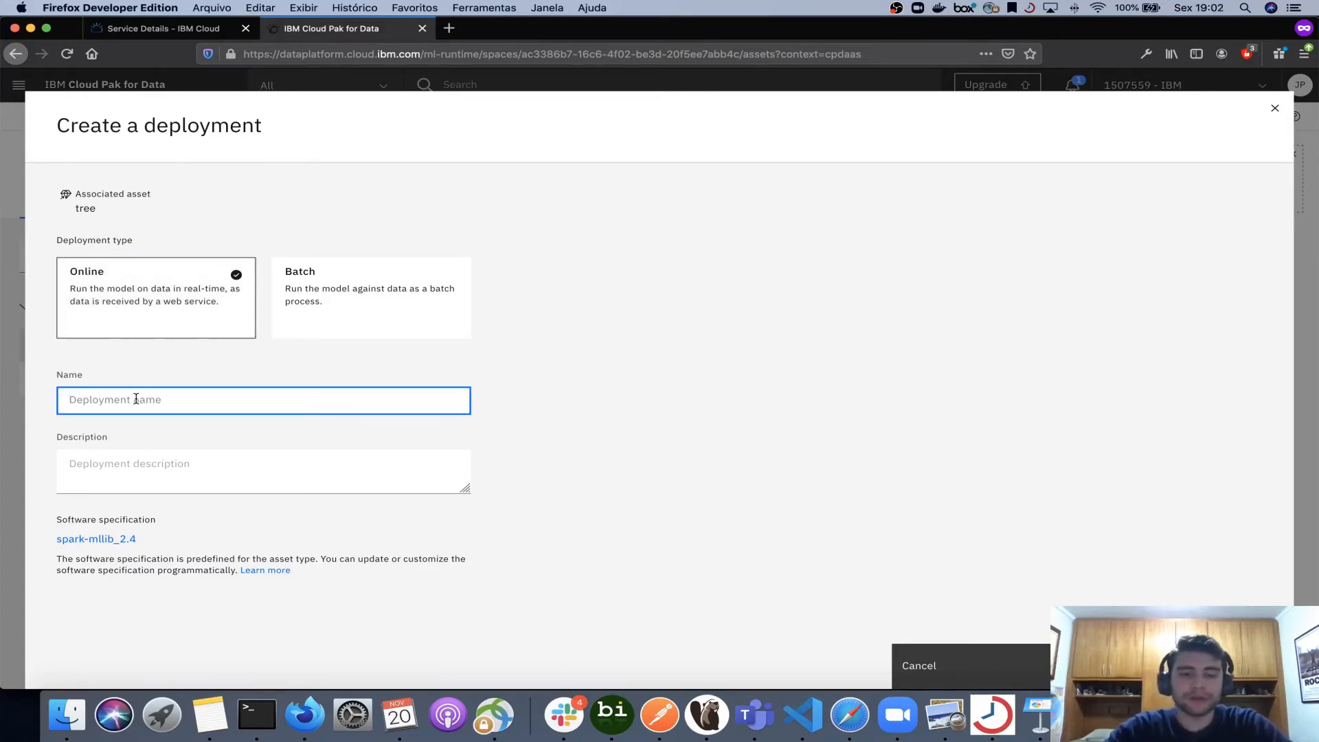
text(deployment)
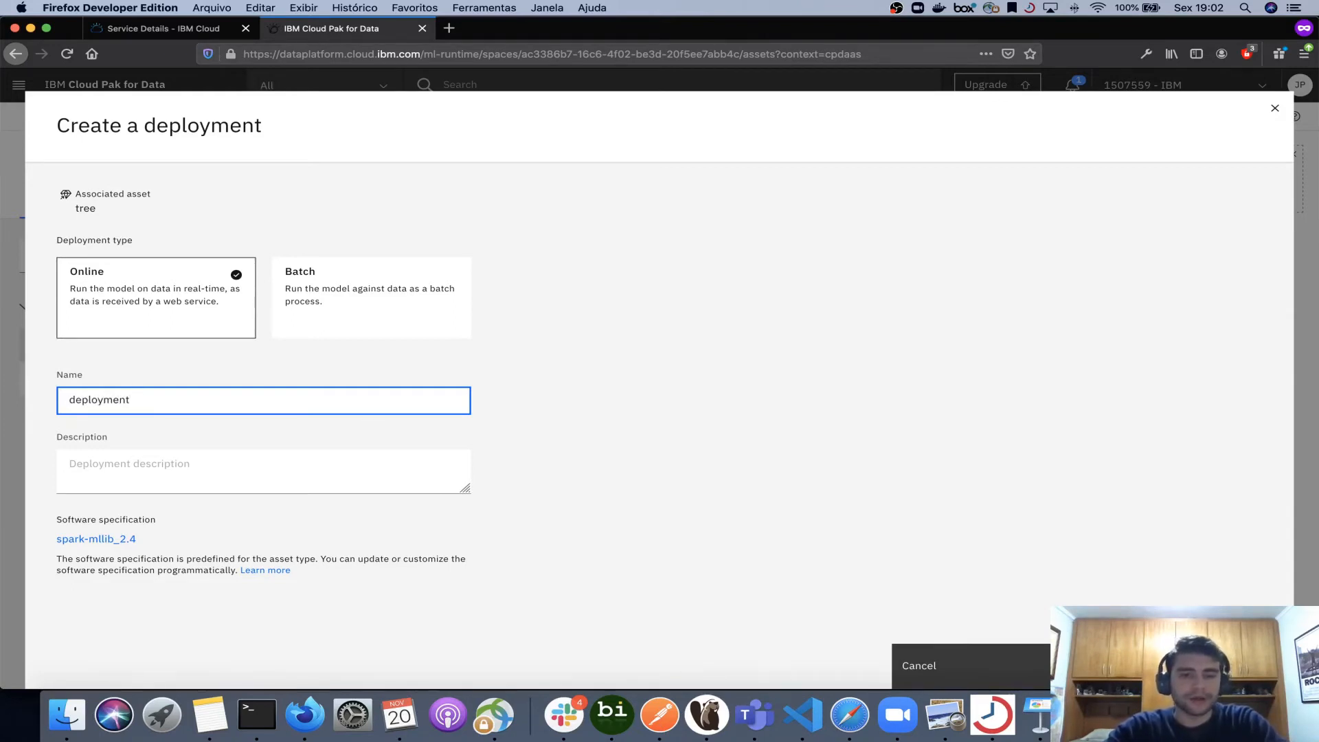
text( 1)
click(585, 395)
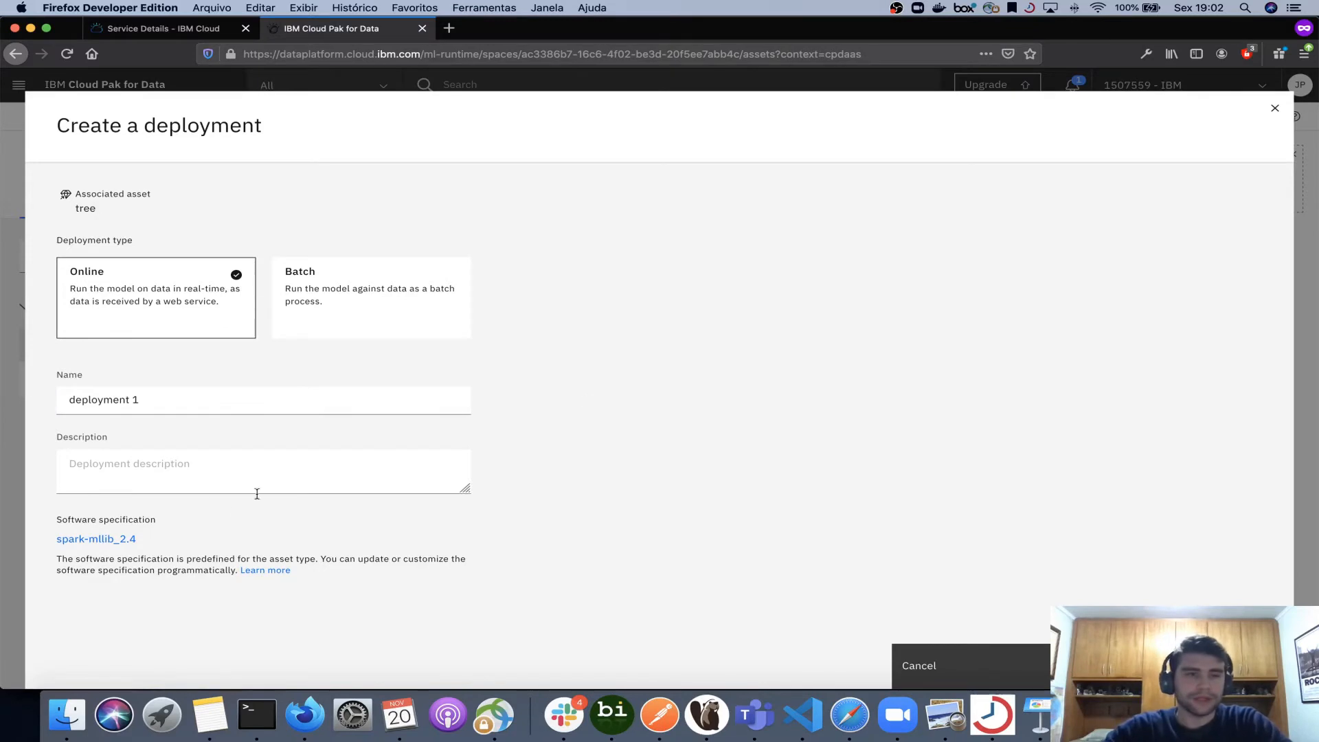
click(200, 467)
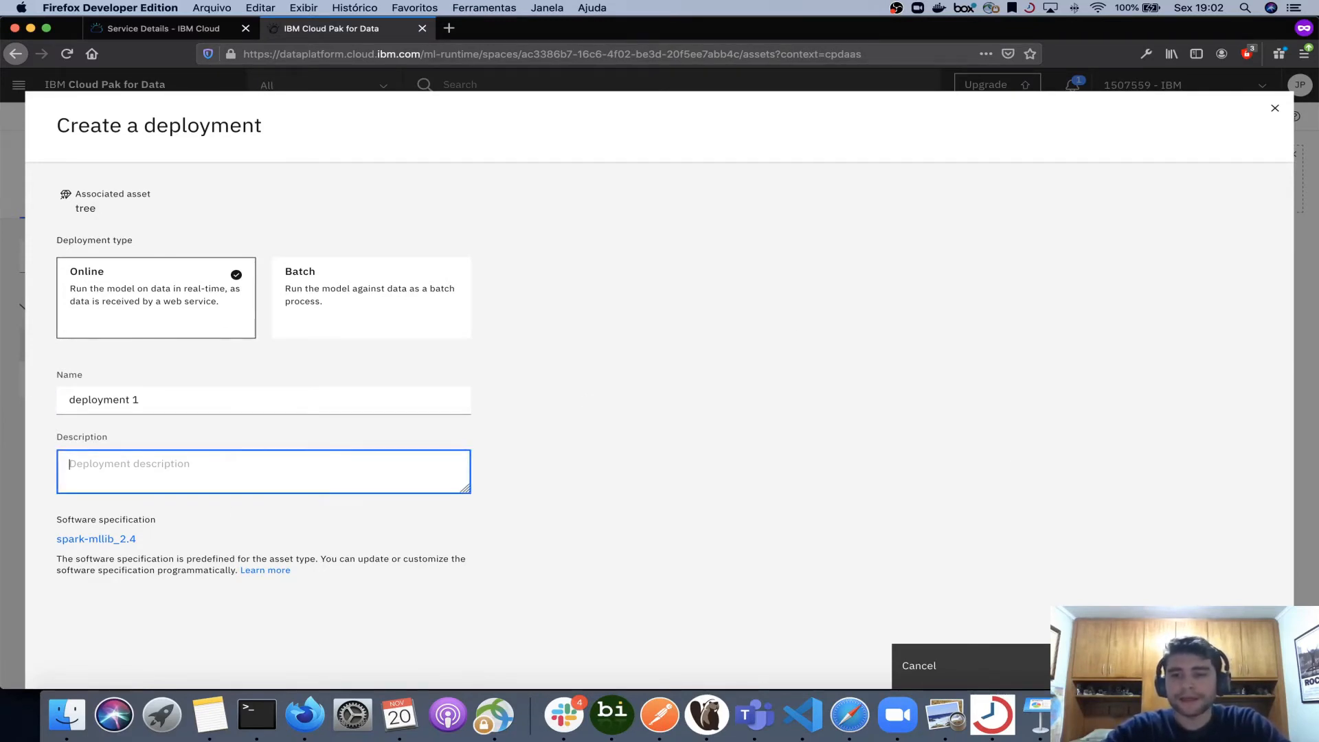
click(1127, 665)
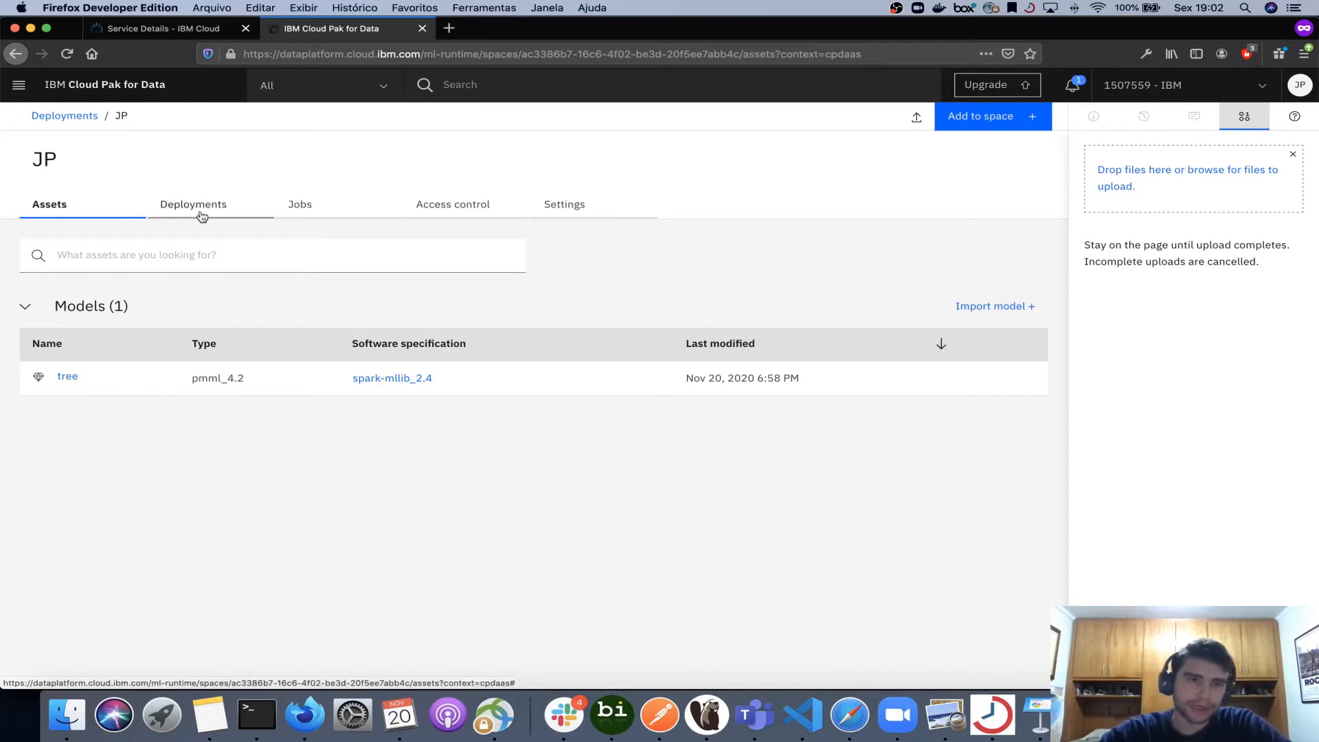
- Open deployment 1 of the tree model and examine its endpoint URL and bearer token type
click(87, 207)
click(81, 374)
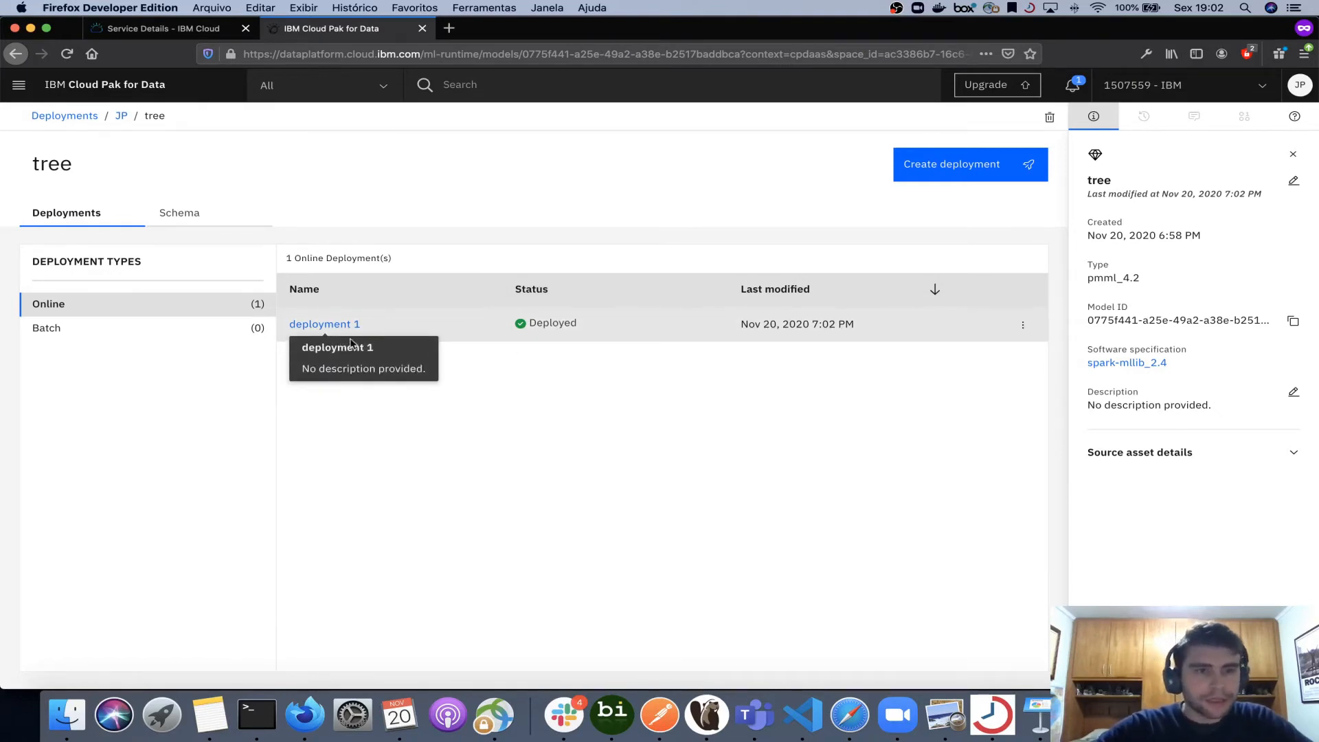
click(325, 325)
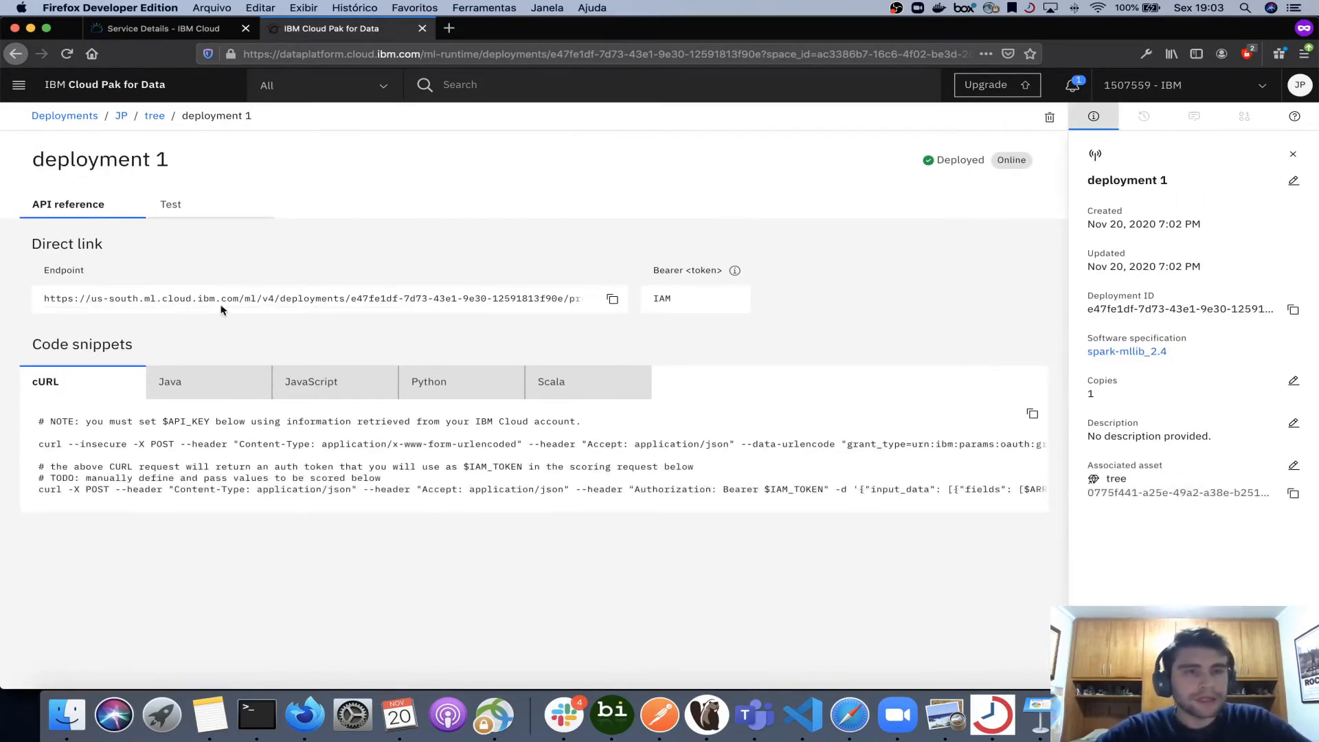
drag(41, 298, 499, 295)
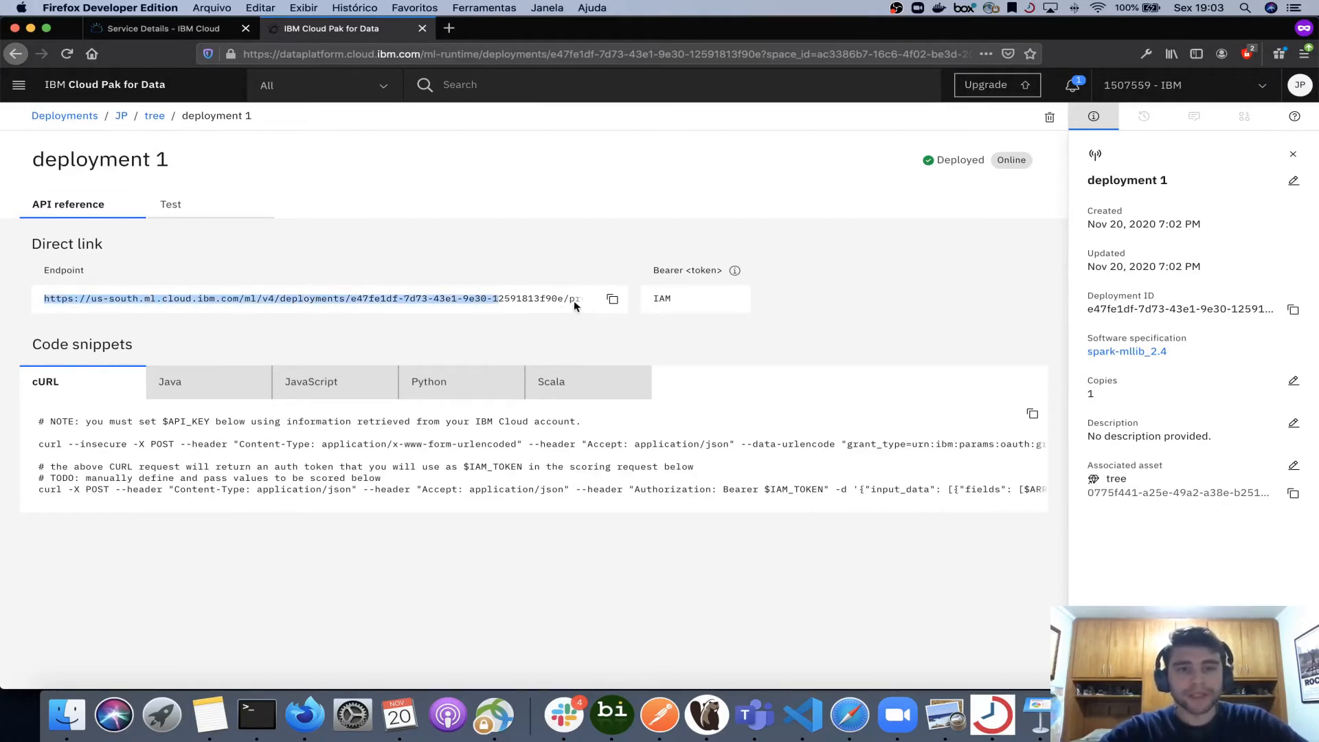
click(522, 257)
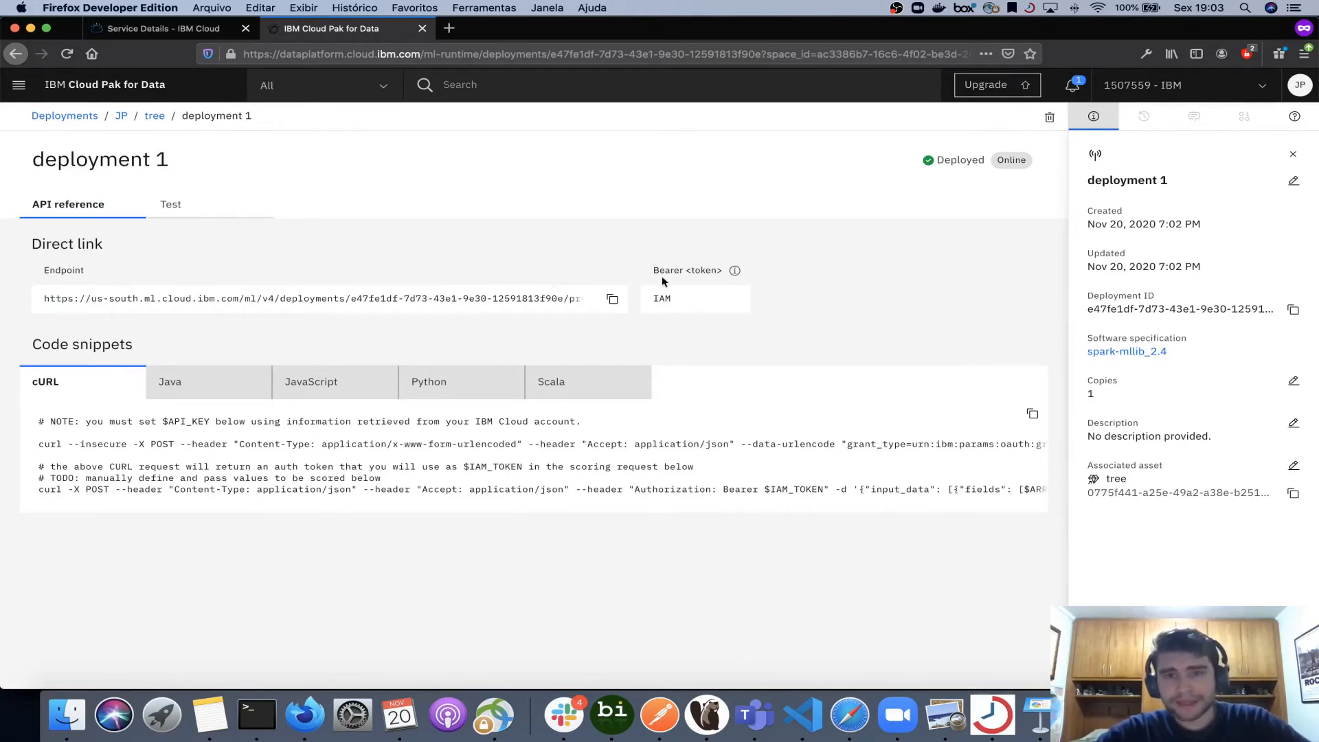
drag(653, 270, 717, 271)
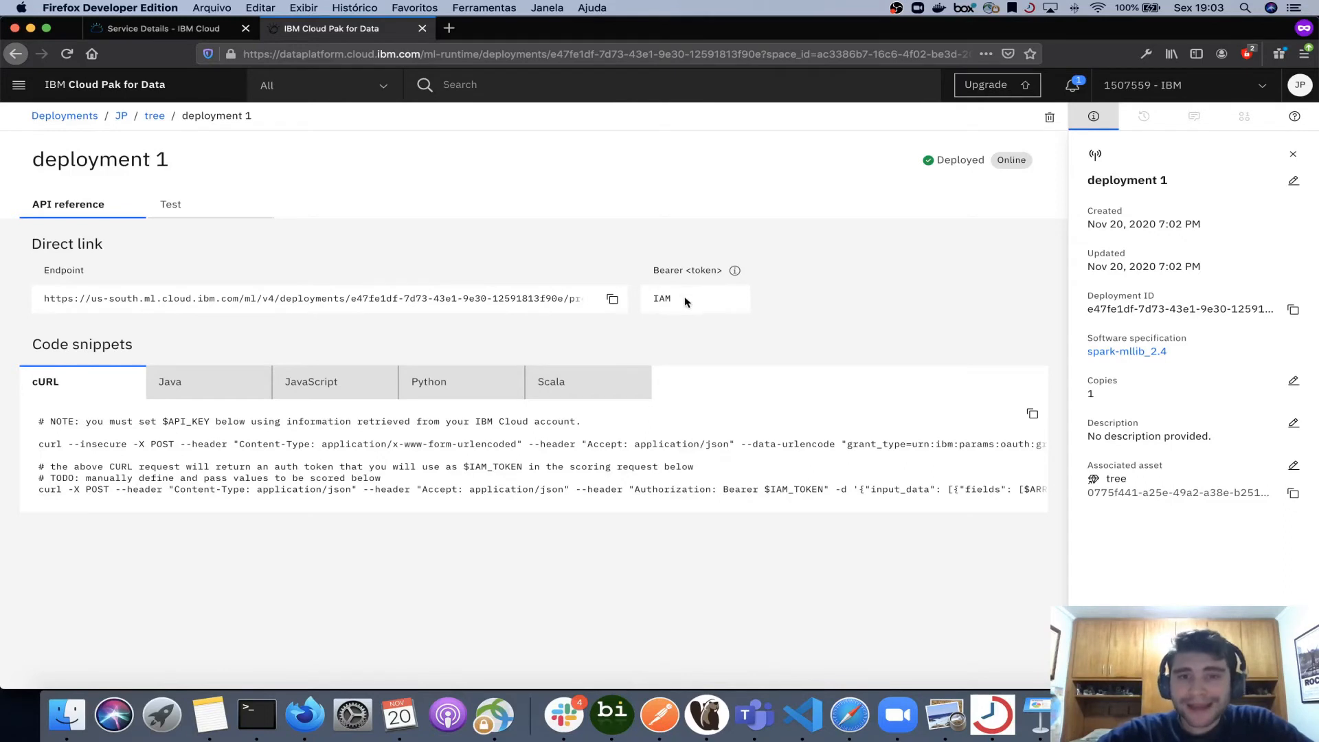
drag(689, 303, 655, 297)
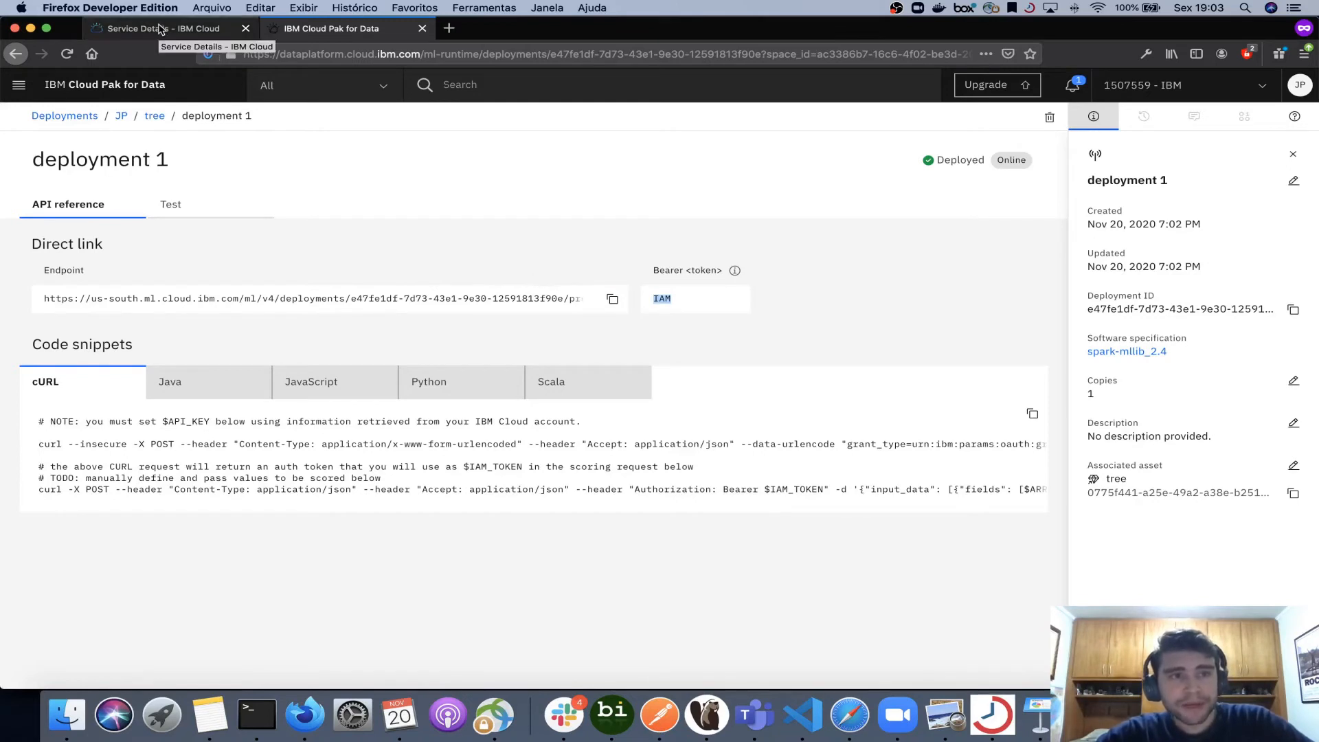
- Switch to the IBM Cloud tab and open the API keys page under Access (IAM)
click(160, 28)
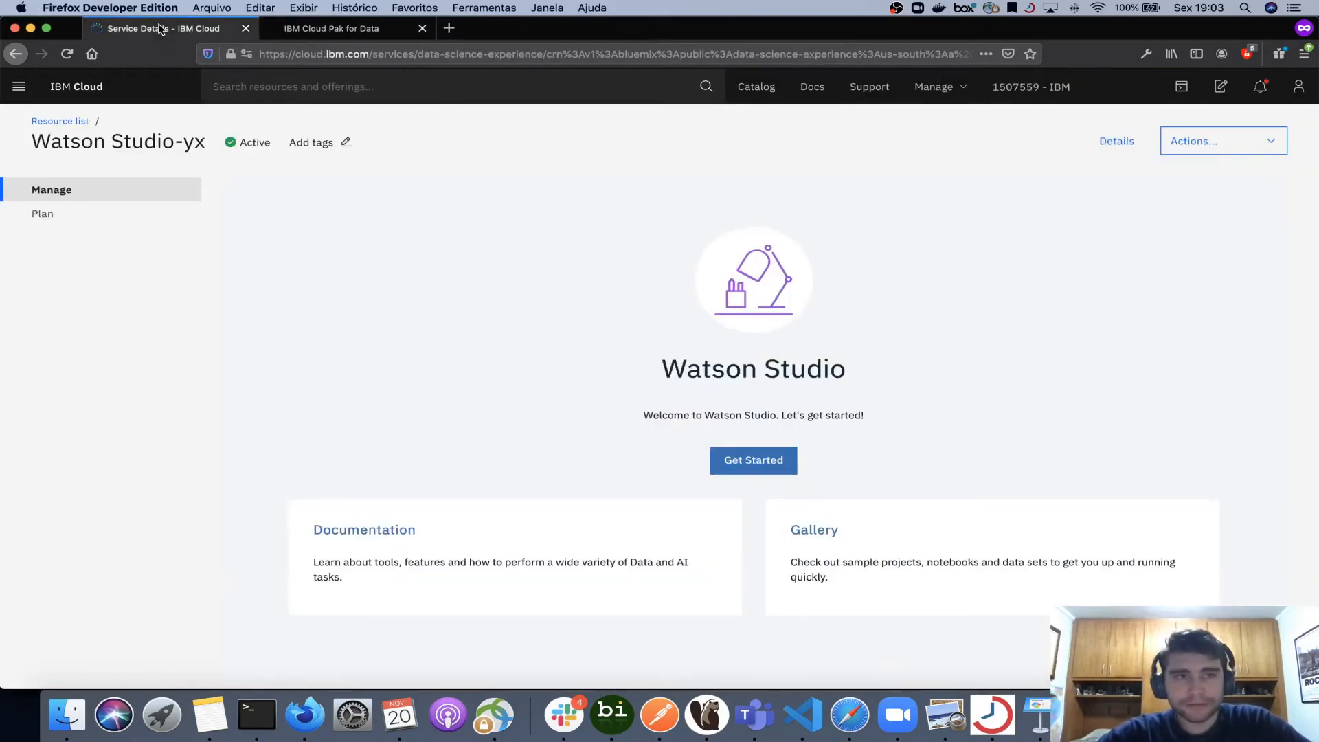
click(939, 87)
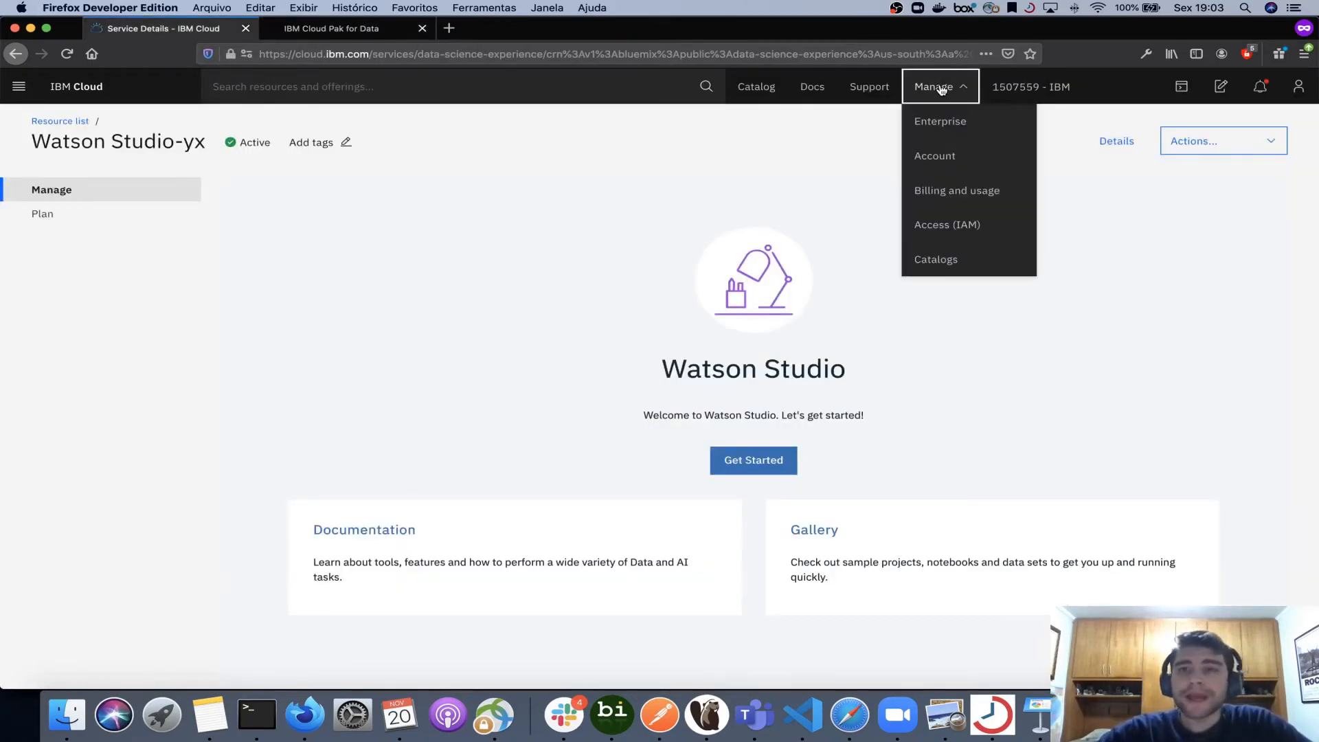
click(955, 224)
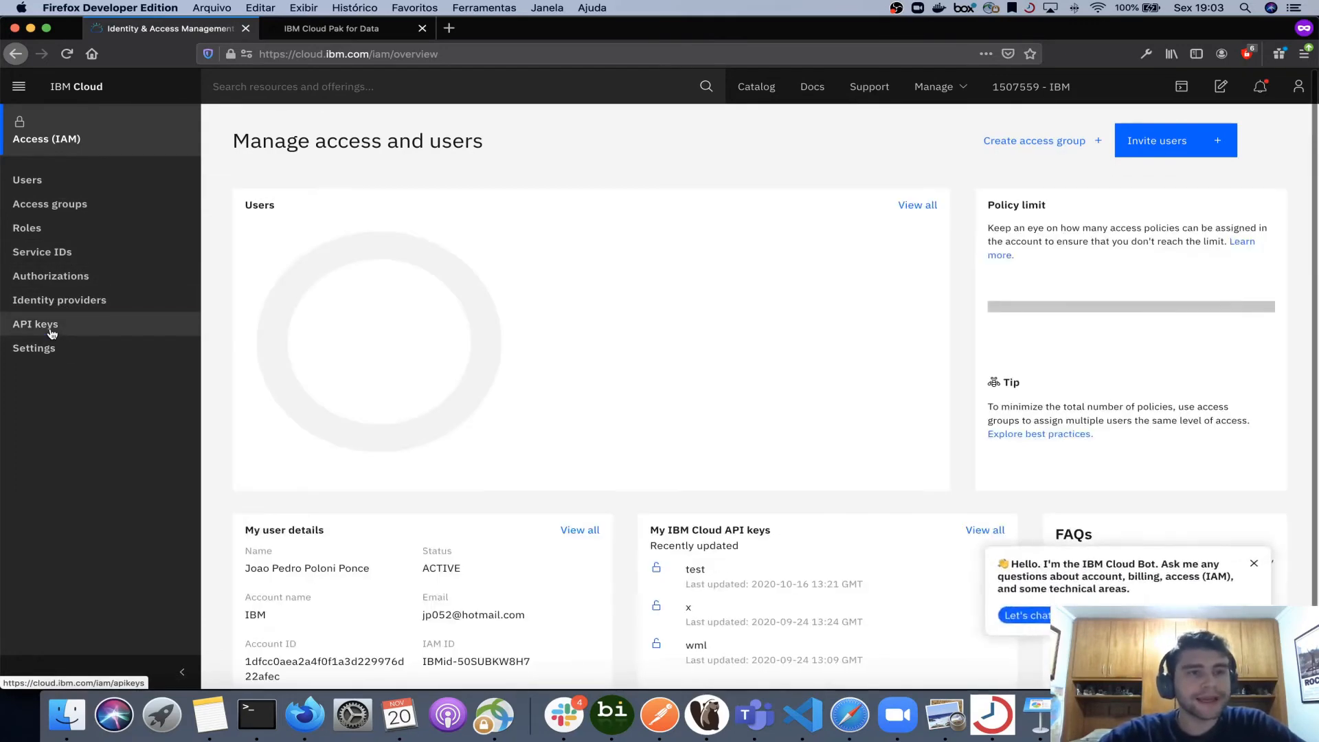
click(51, 331)
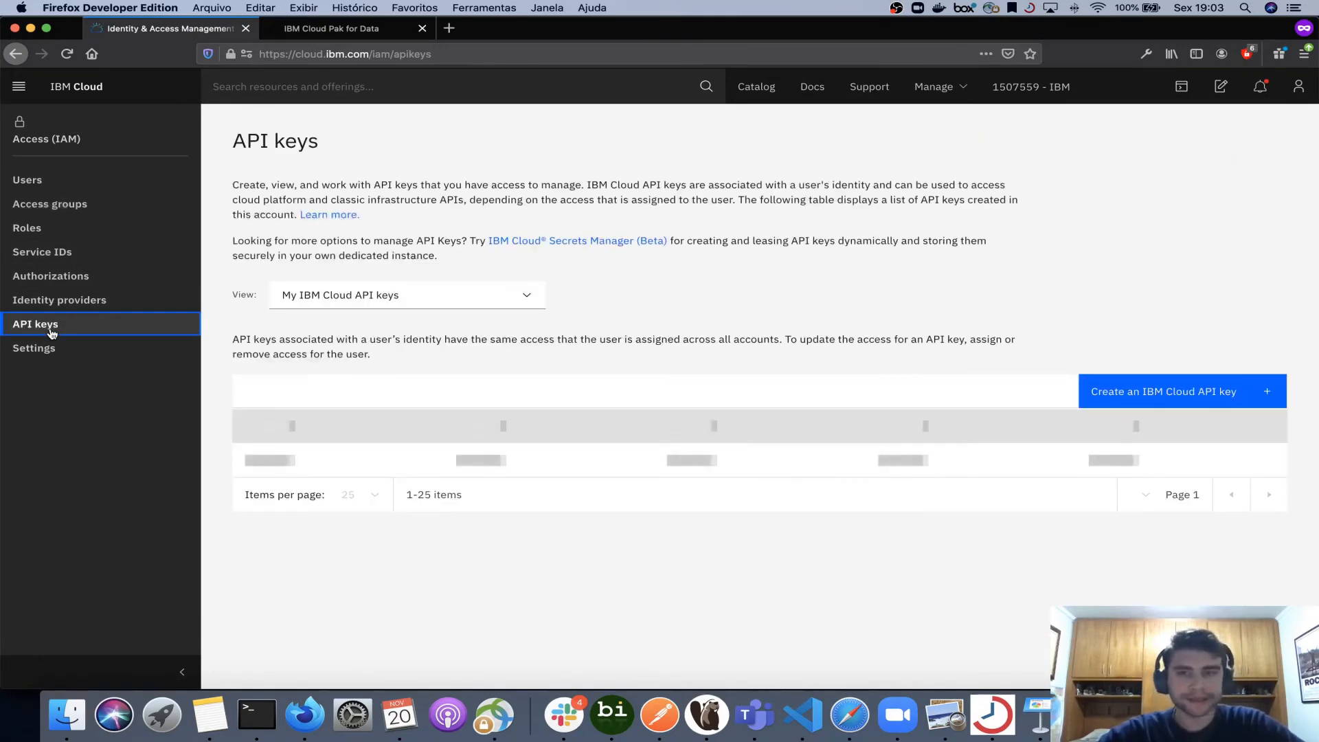
- Create an IBM Cloud API key named wml-projeto-exemplo, copy the API key, and return to the Cloud Pak for Data tab
click(1175, 389)
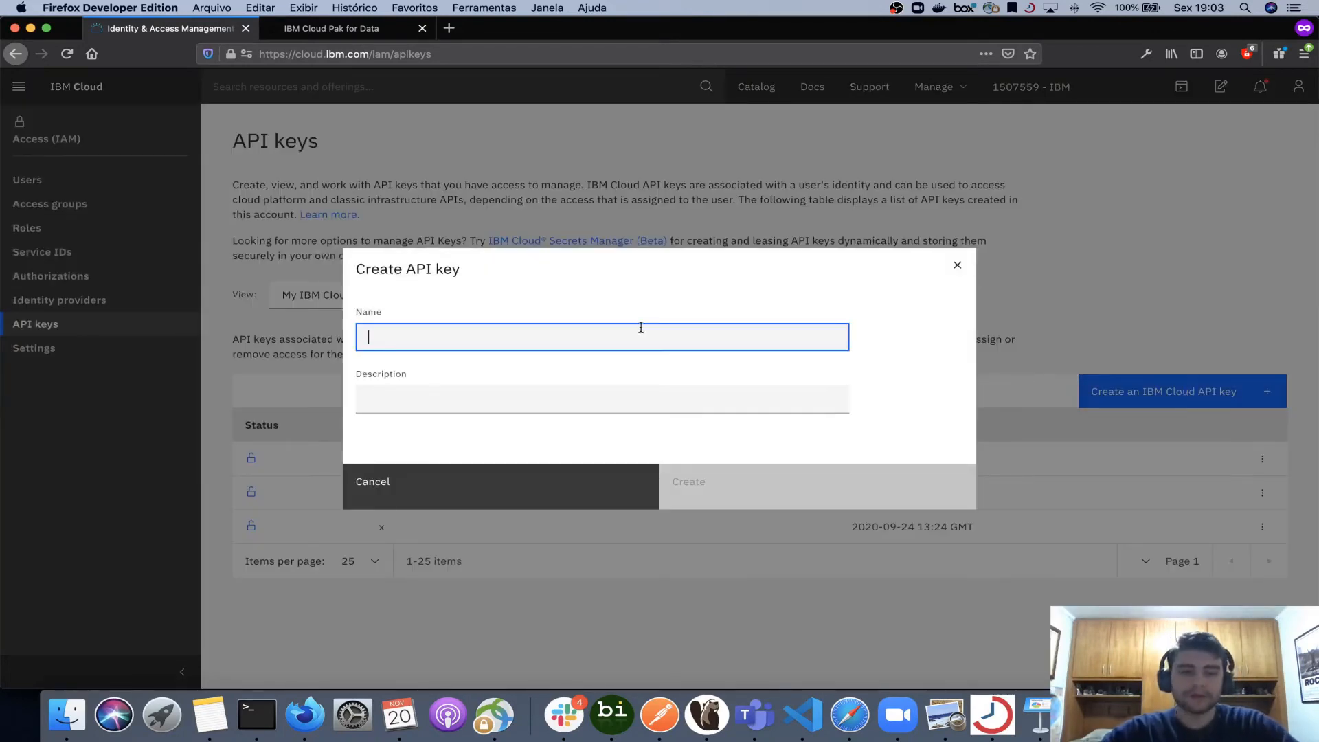
text(wml-)
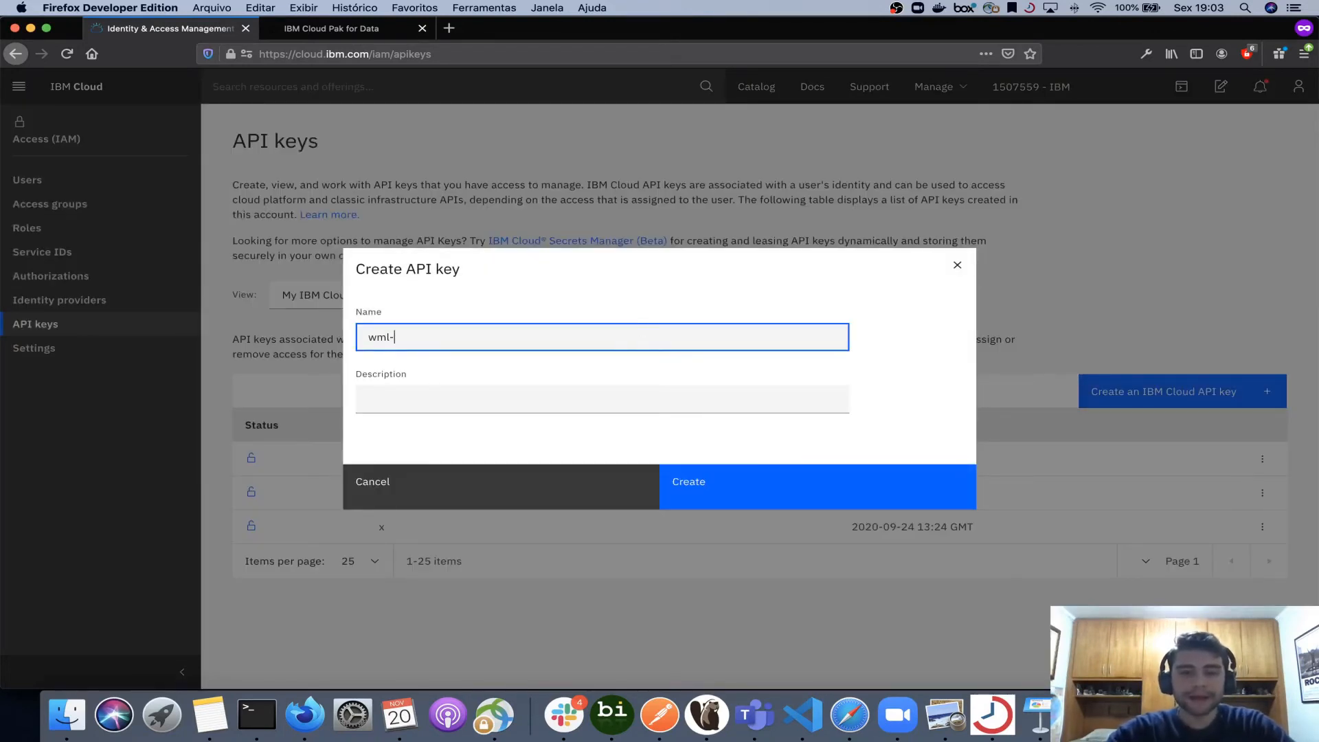
text(projeto)
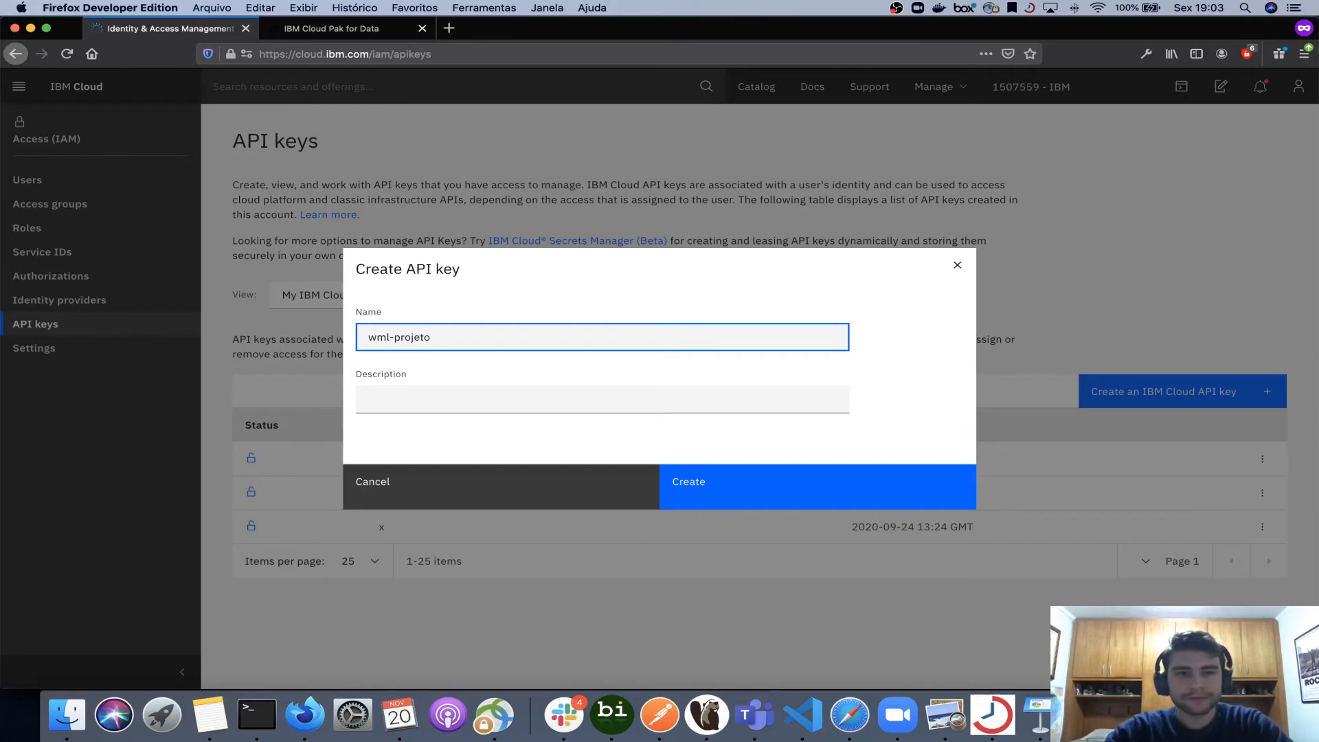
text(-exempl)
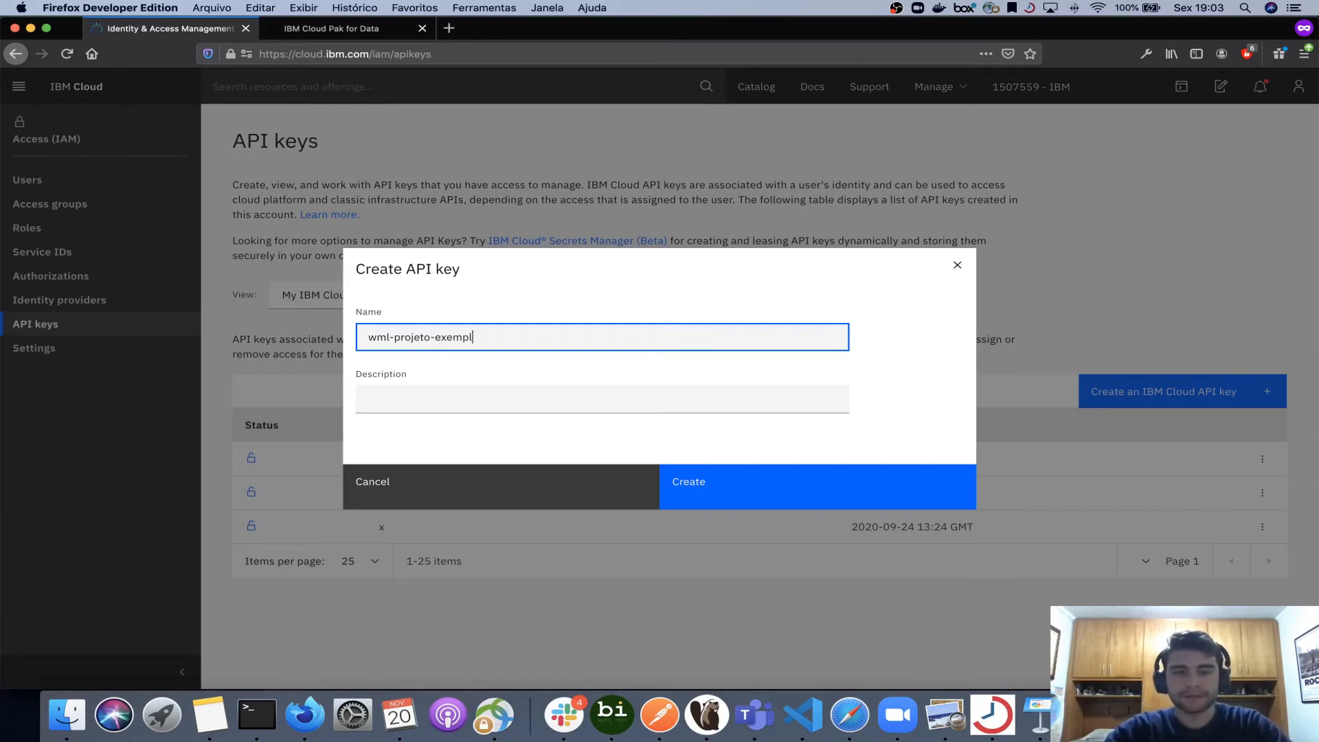
text(o)
click(695, 496)
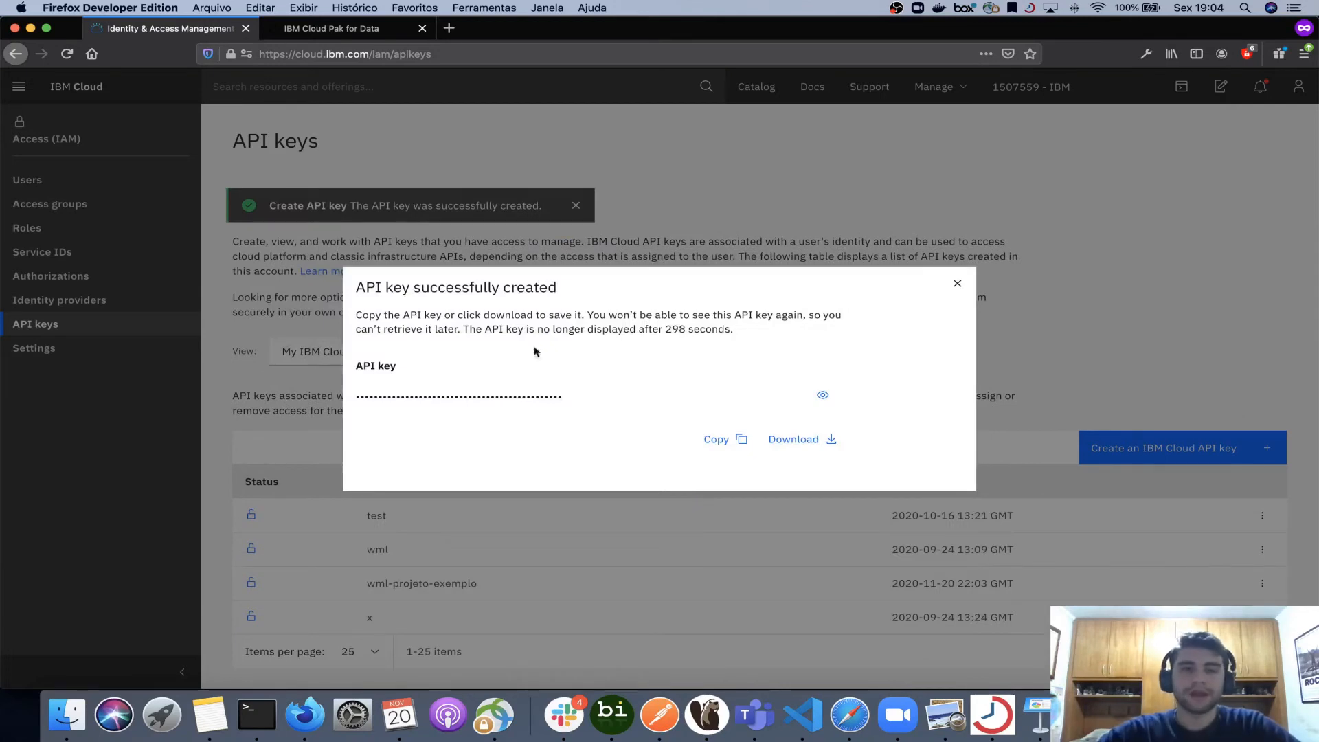
click(724, 441)
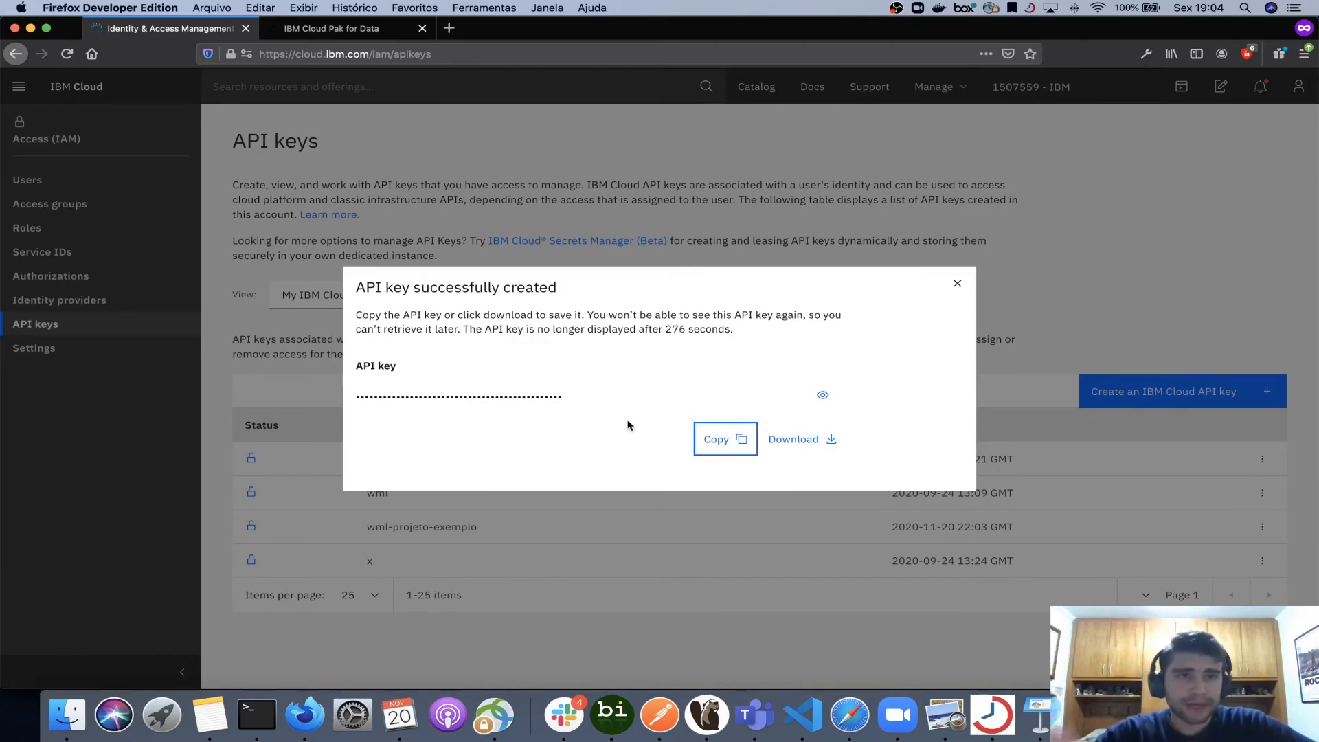
click(345, 31)
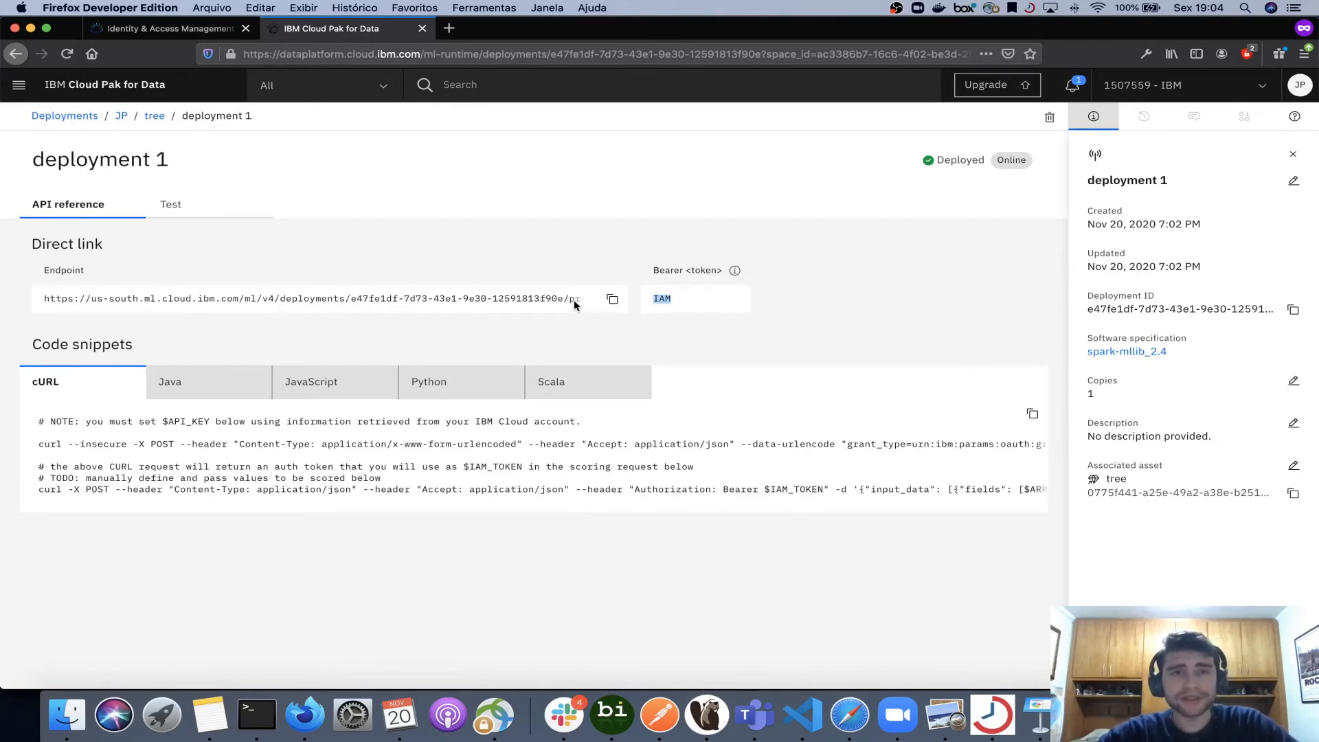
- Show the complete Python code snippet for calling the deployment
drag(40, 301, 479, 309)
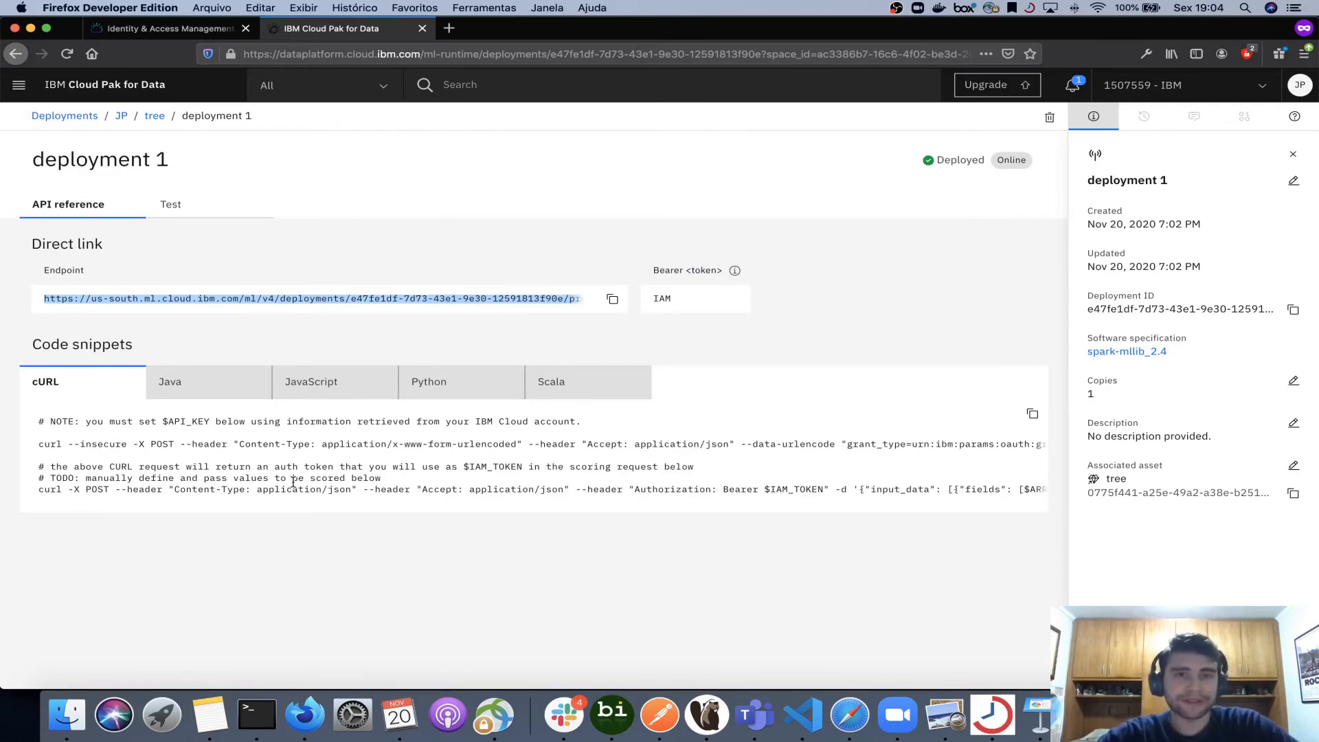
click(444, 379)
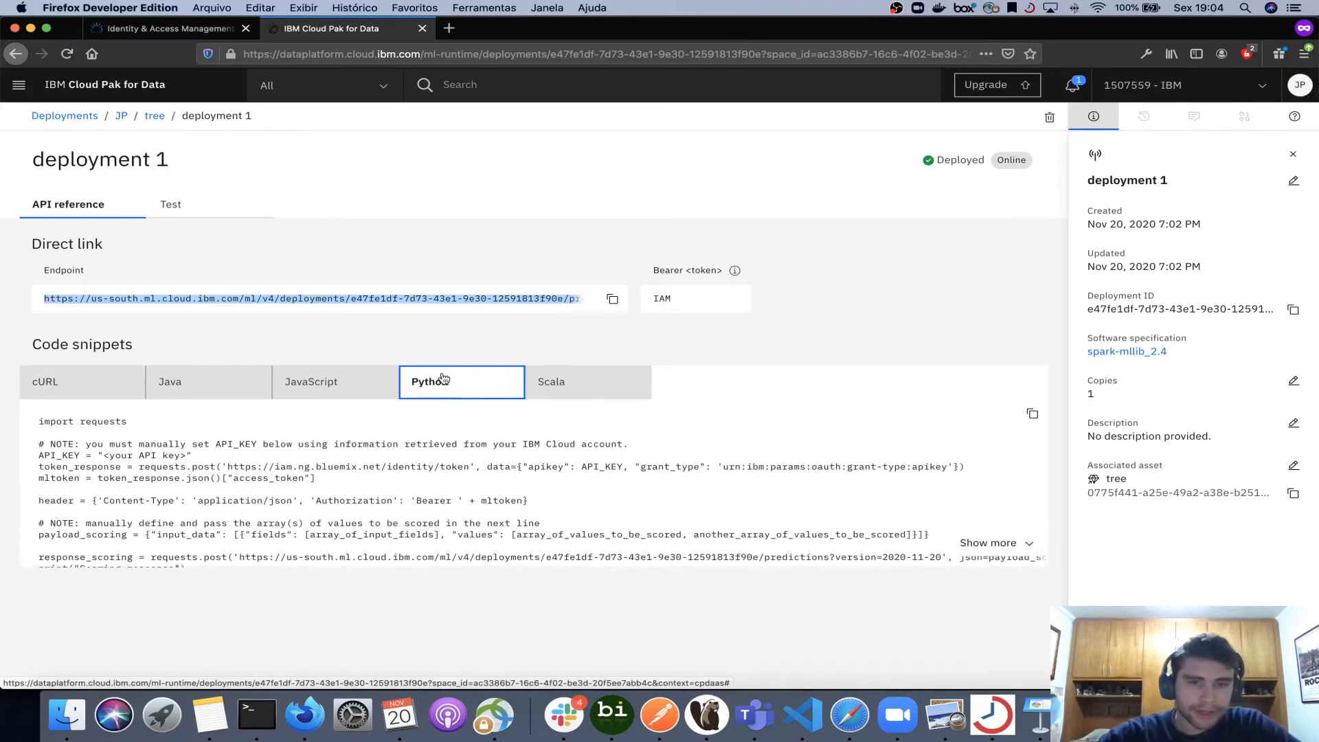
click(1020, 545)
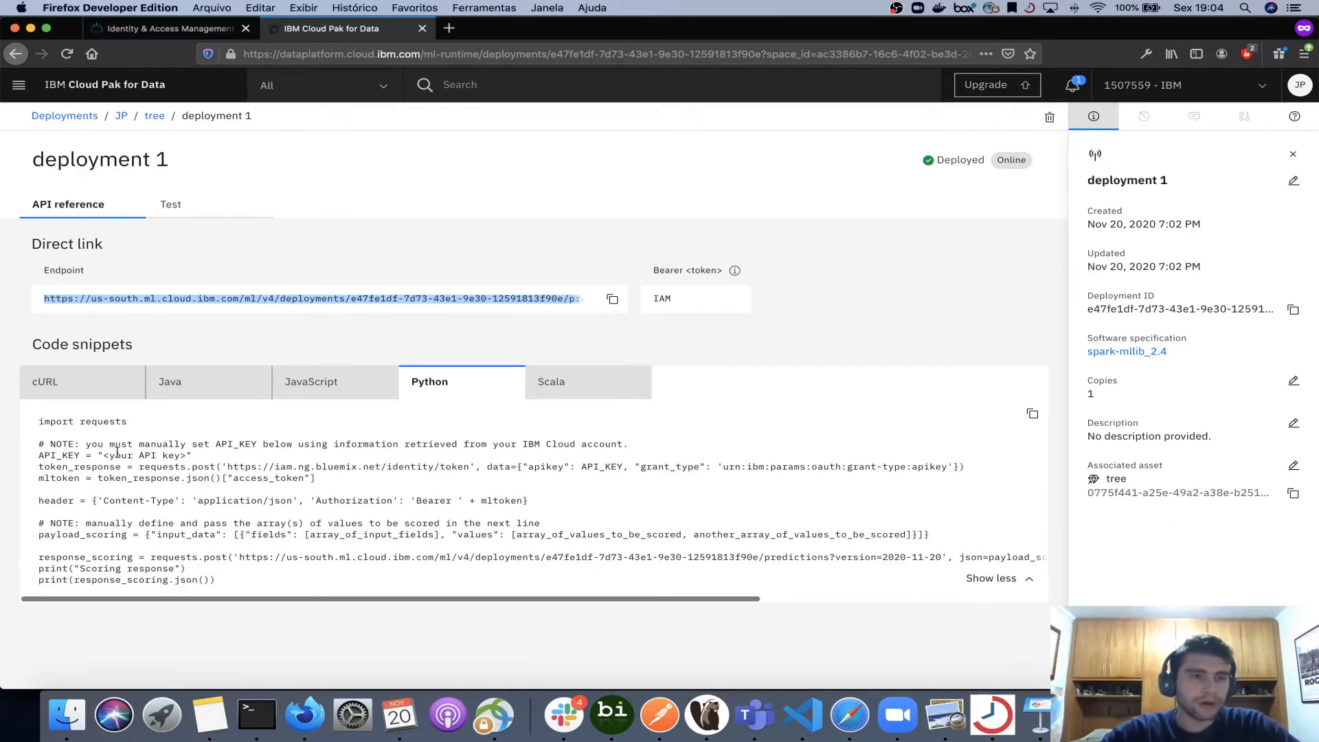
- Examine the Python snippet's API key variable, scoring payload format and prediction endpoint URL
drag(103, 455, 185, 454)
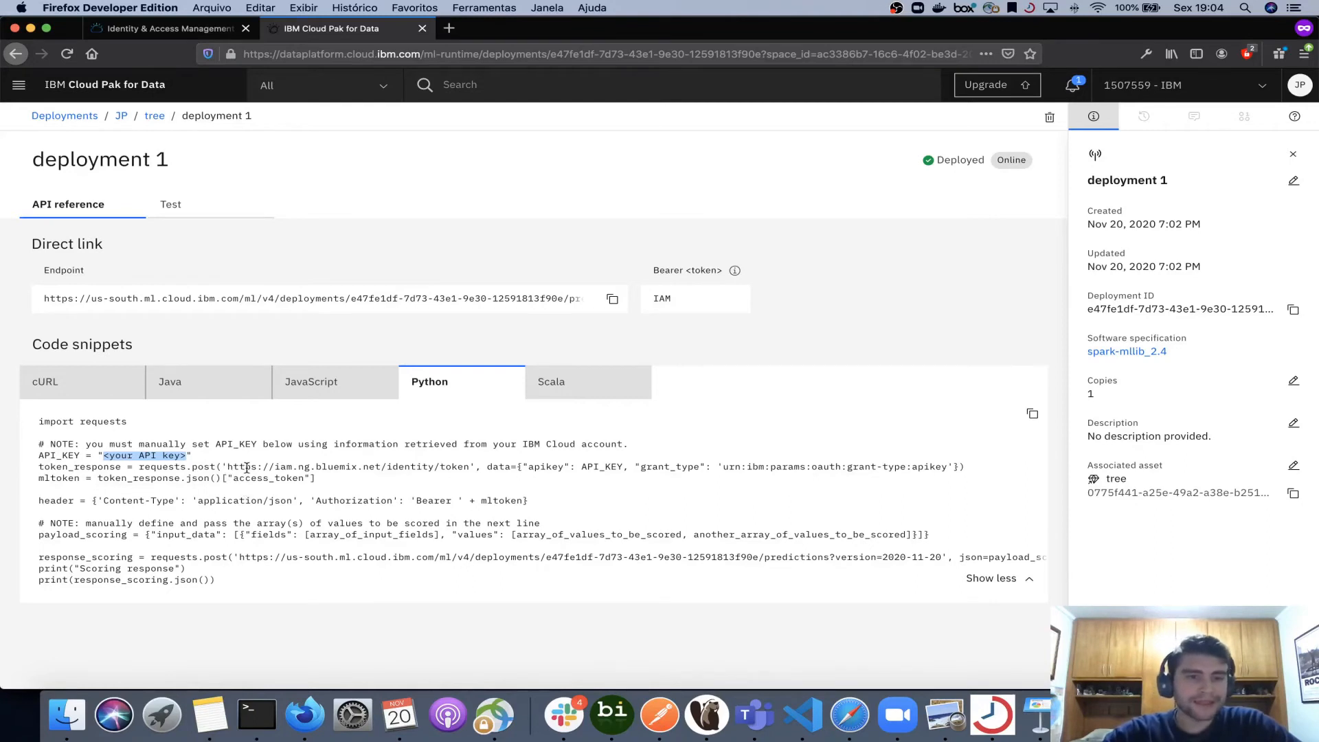
drag(227, 468, 462, 465)
drag(582, 467, 622, 466)
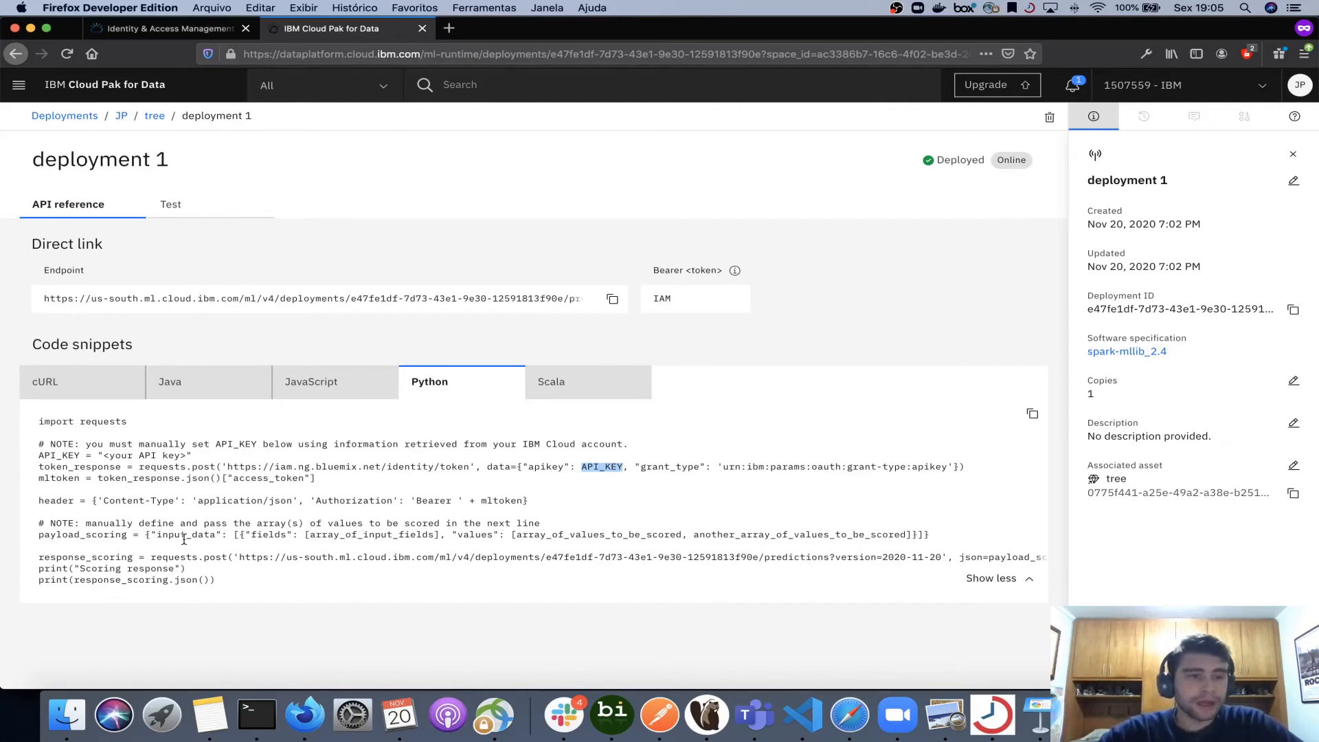
scroll(172, 539, right, 1)
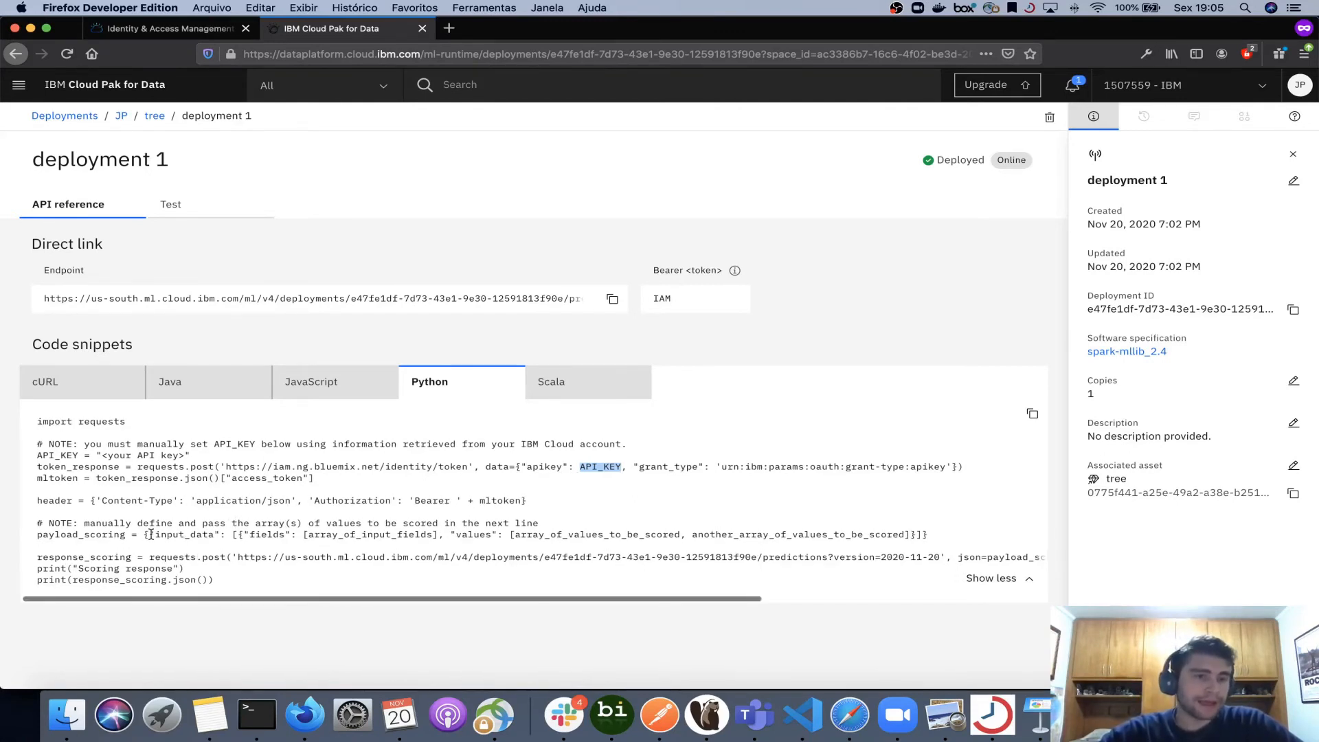
drag(143, 534, 422, 532)
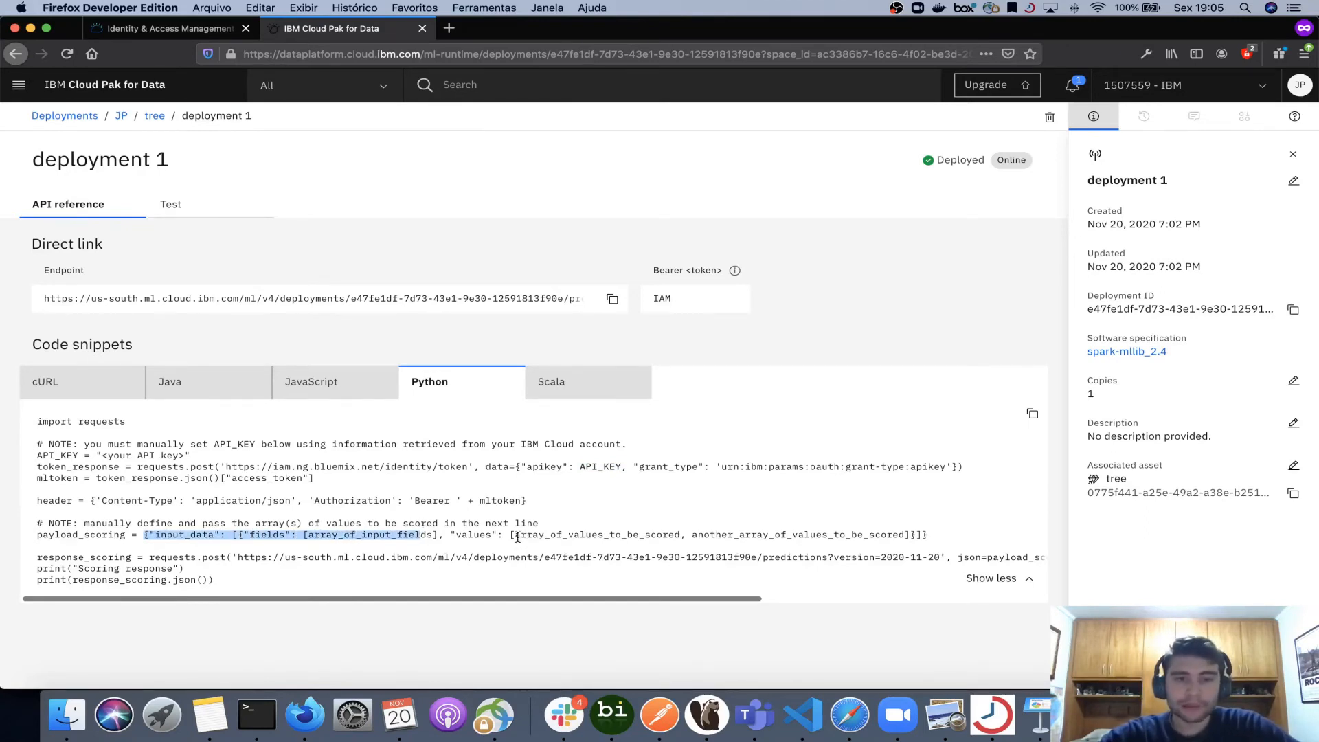
drag(517, 536, 852, 535)
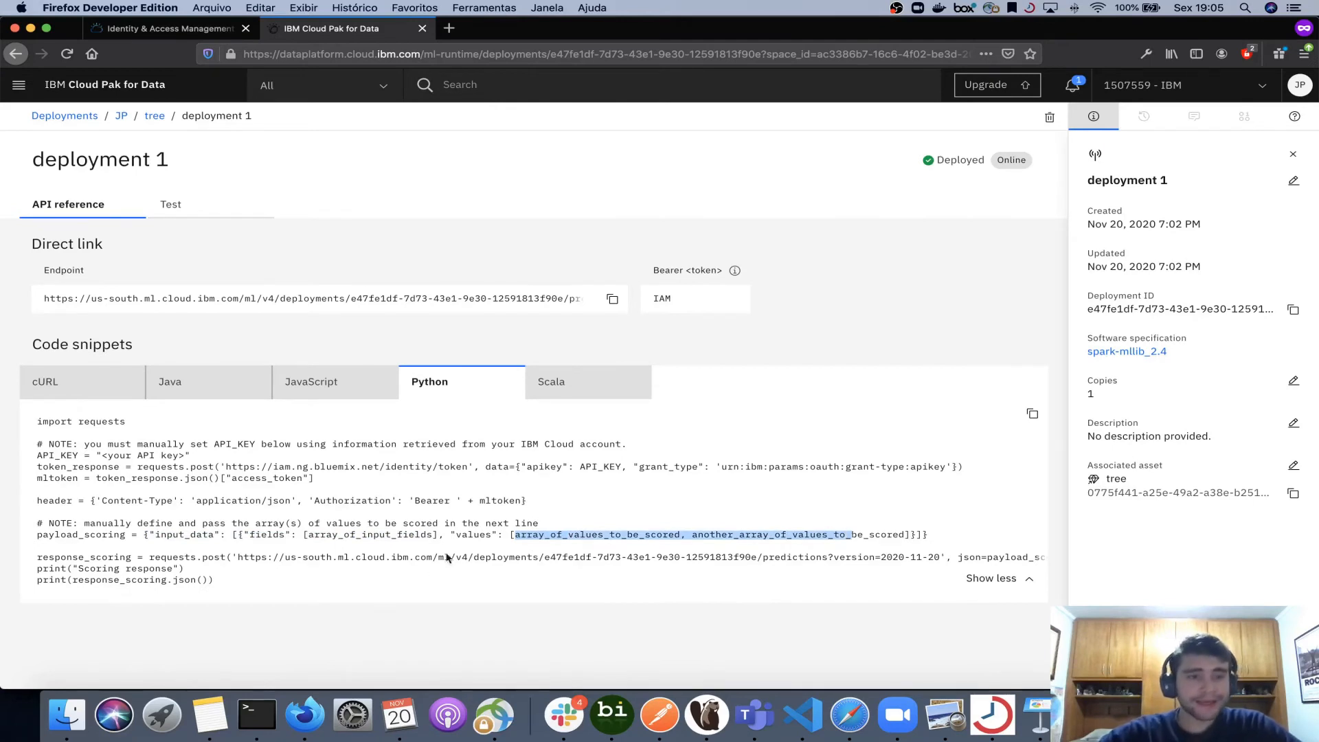
click(236, 557)
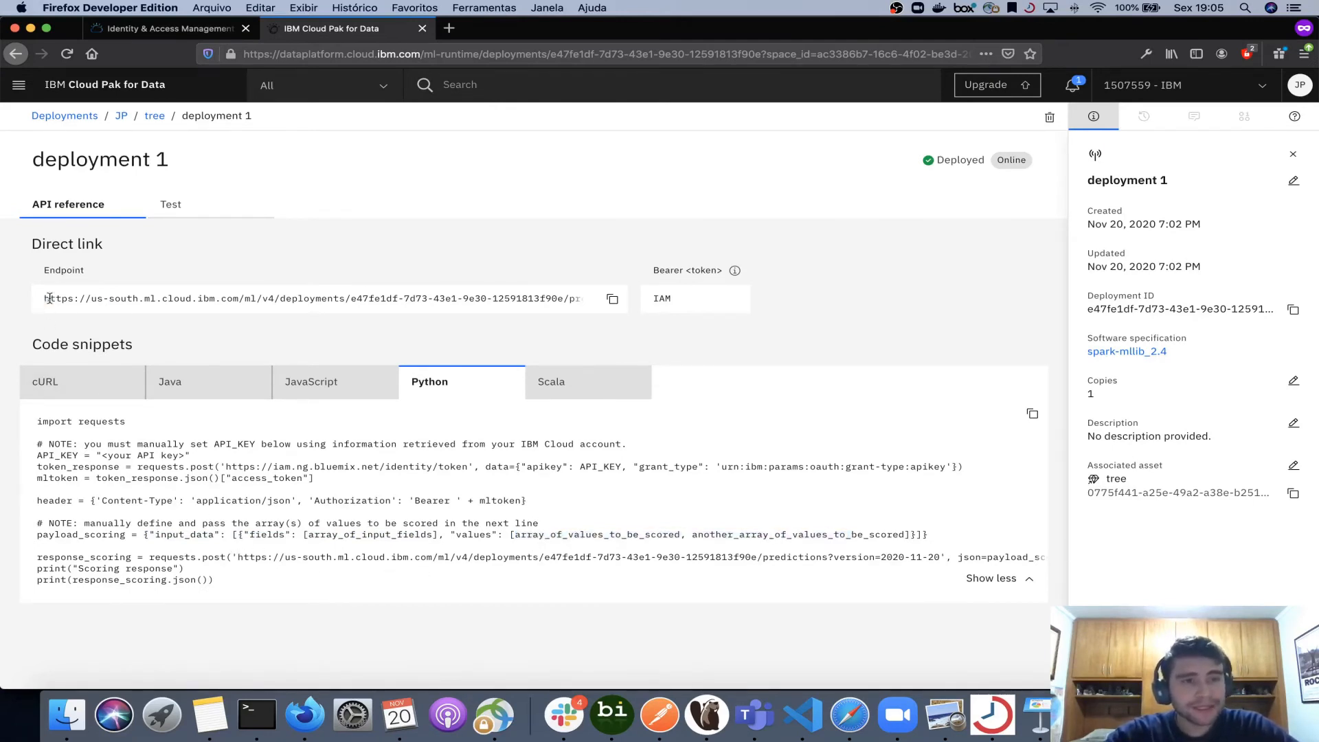
drag(44, 298, 567, 316)
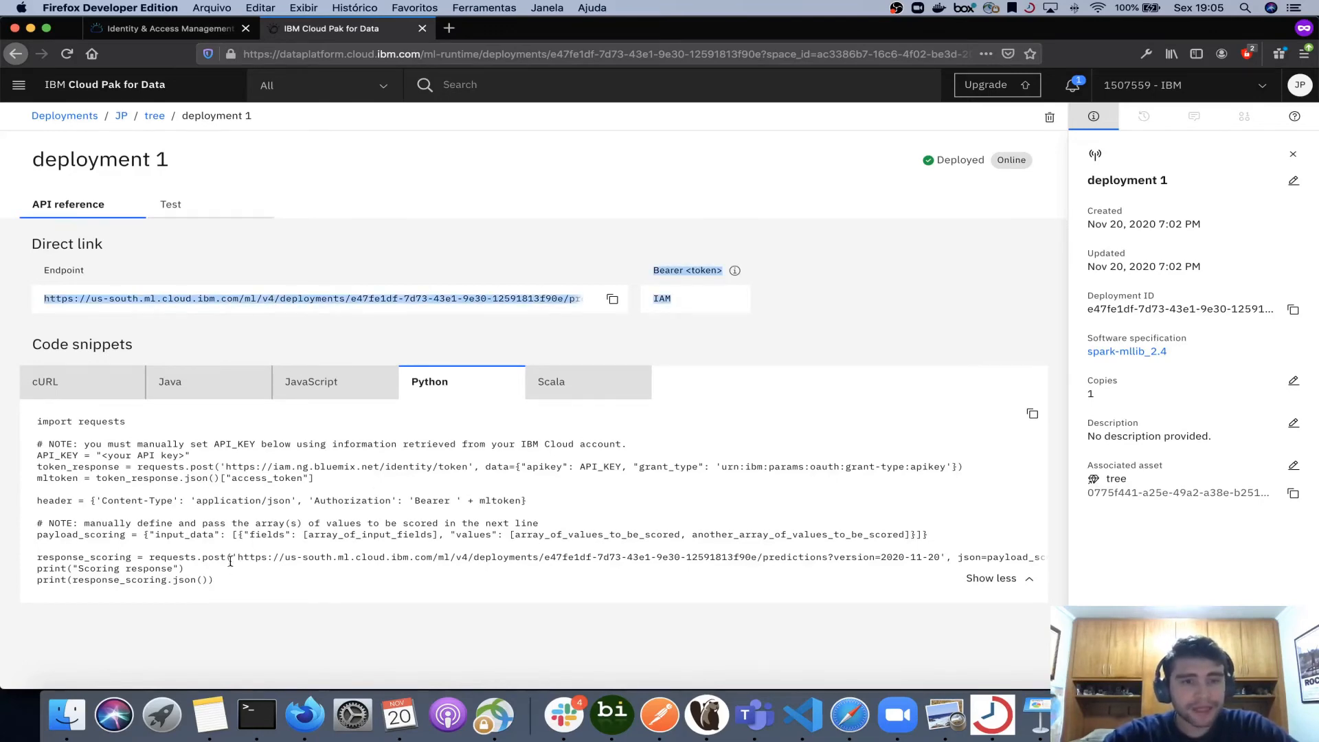
drag(235, 557, 774, 558)
scroll(774, 560, right, 3)
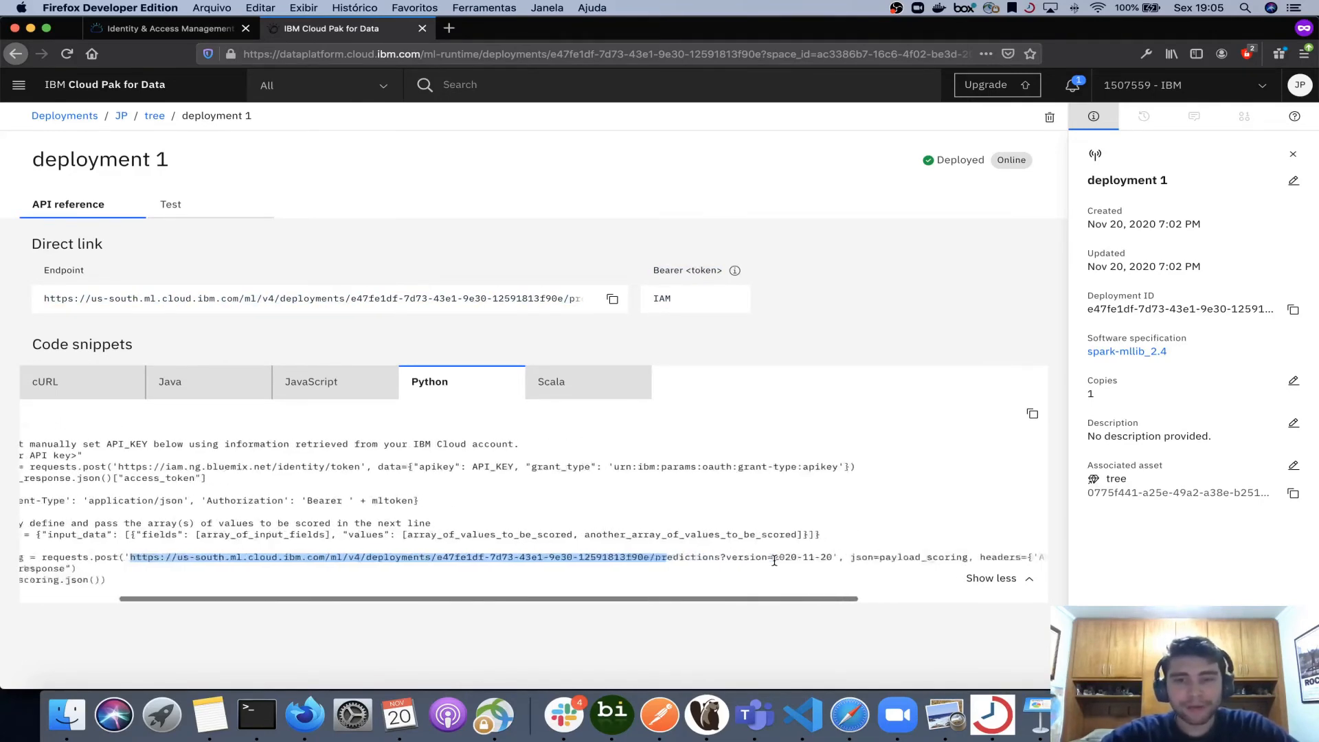
scroll(774, 560, right, 3)
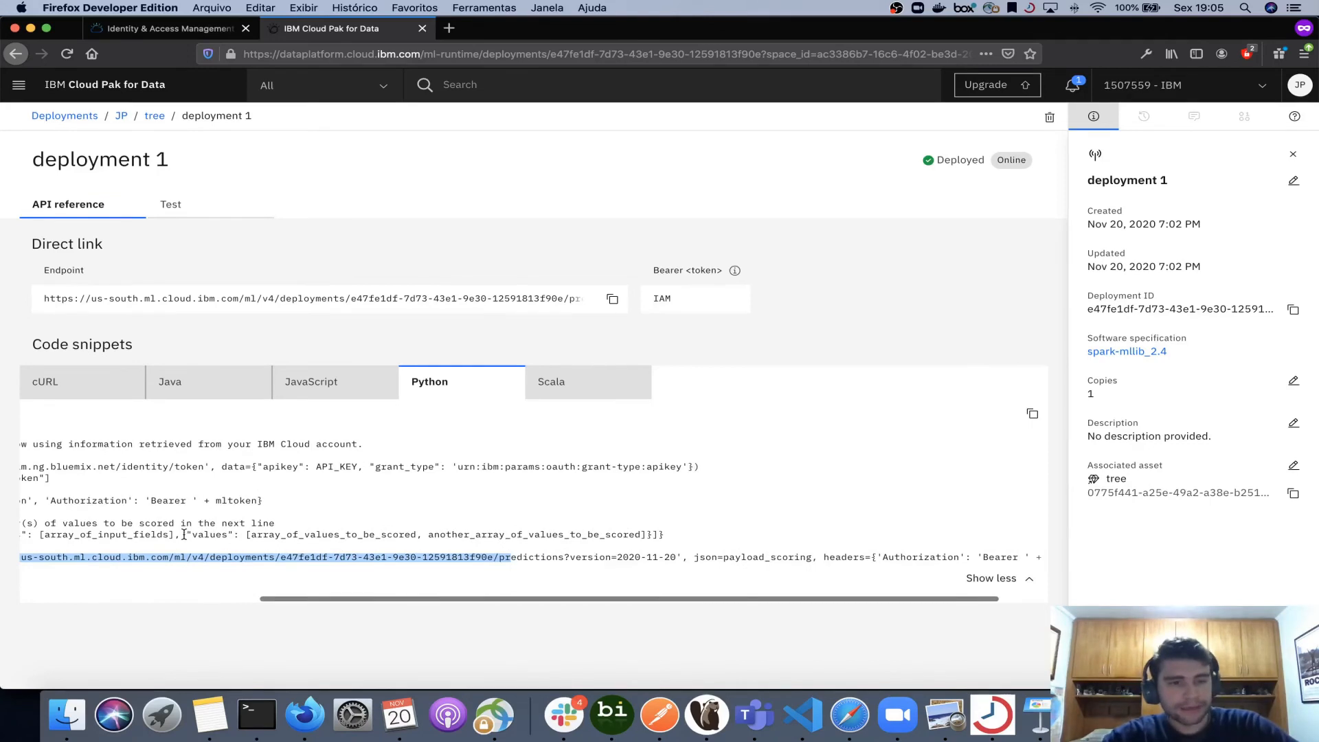
scroll(732, 581, right, 2)
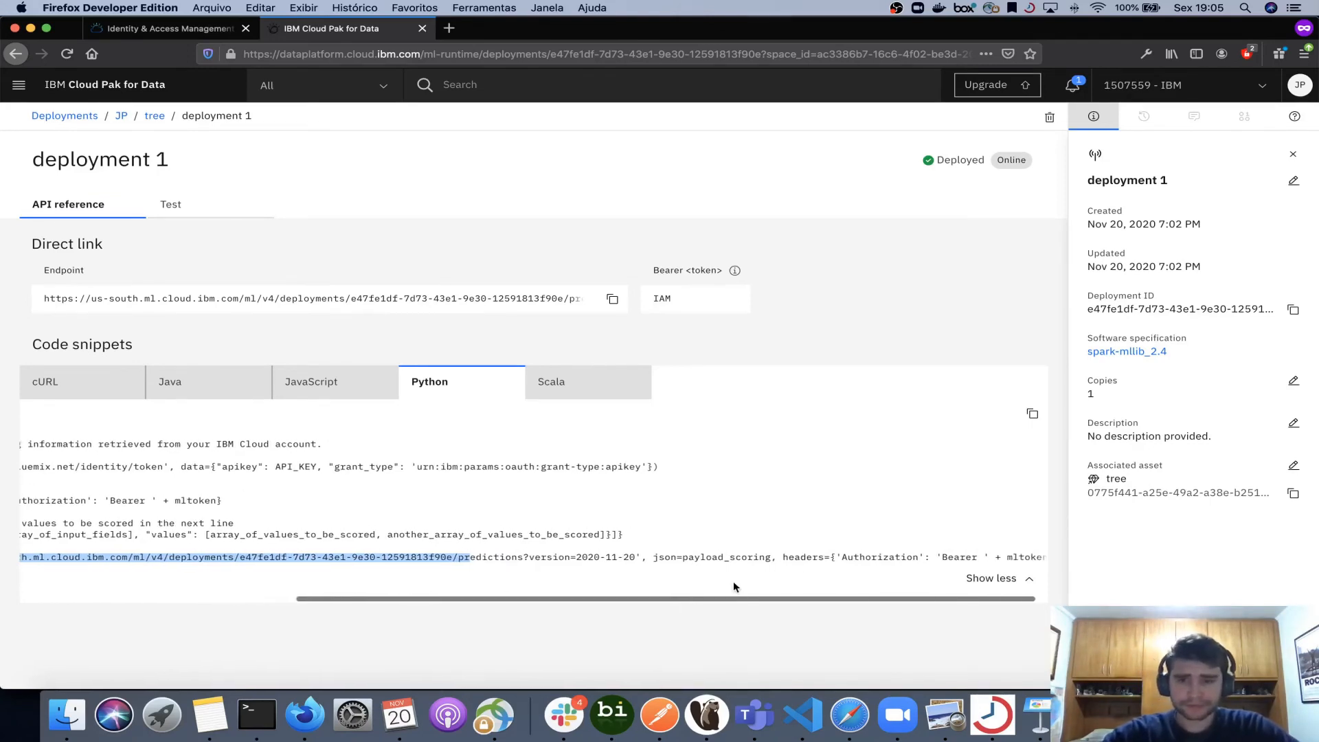
scroll(875, 555, right, 1)
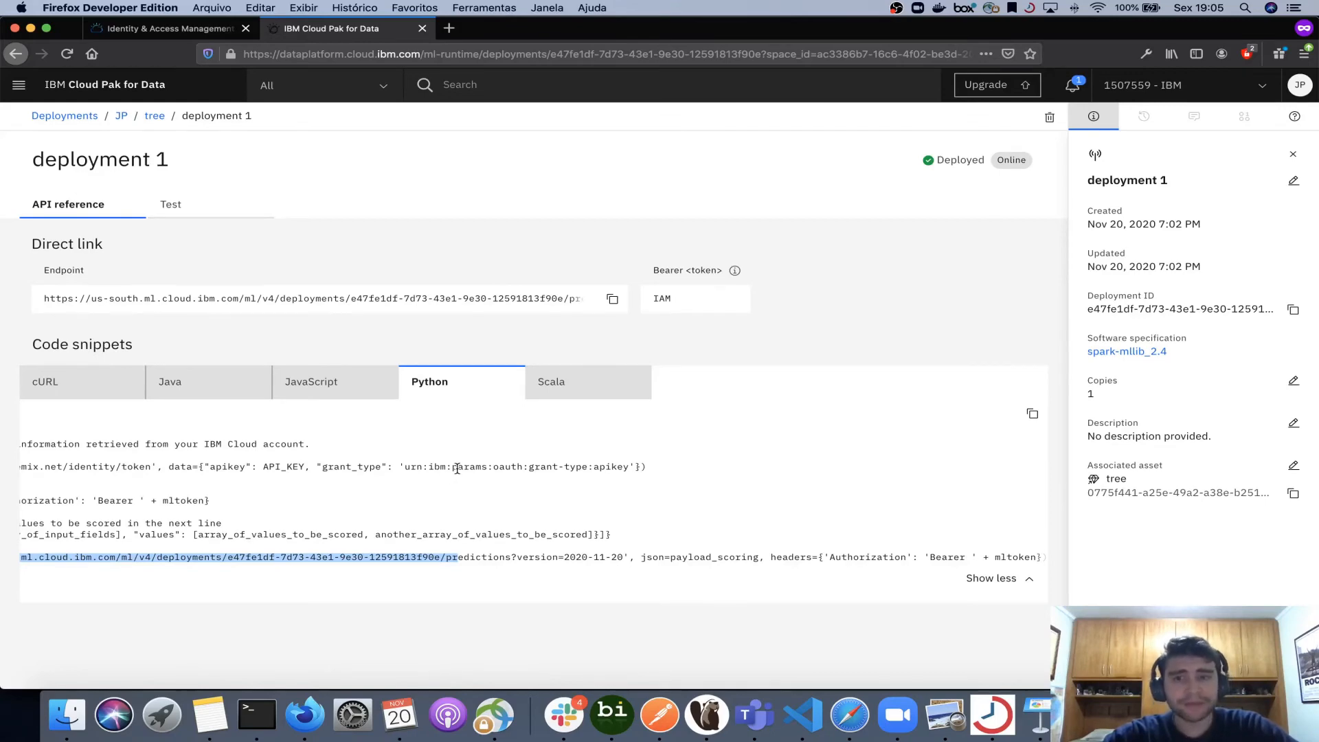
scroll(620, 550, left, 5)
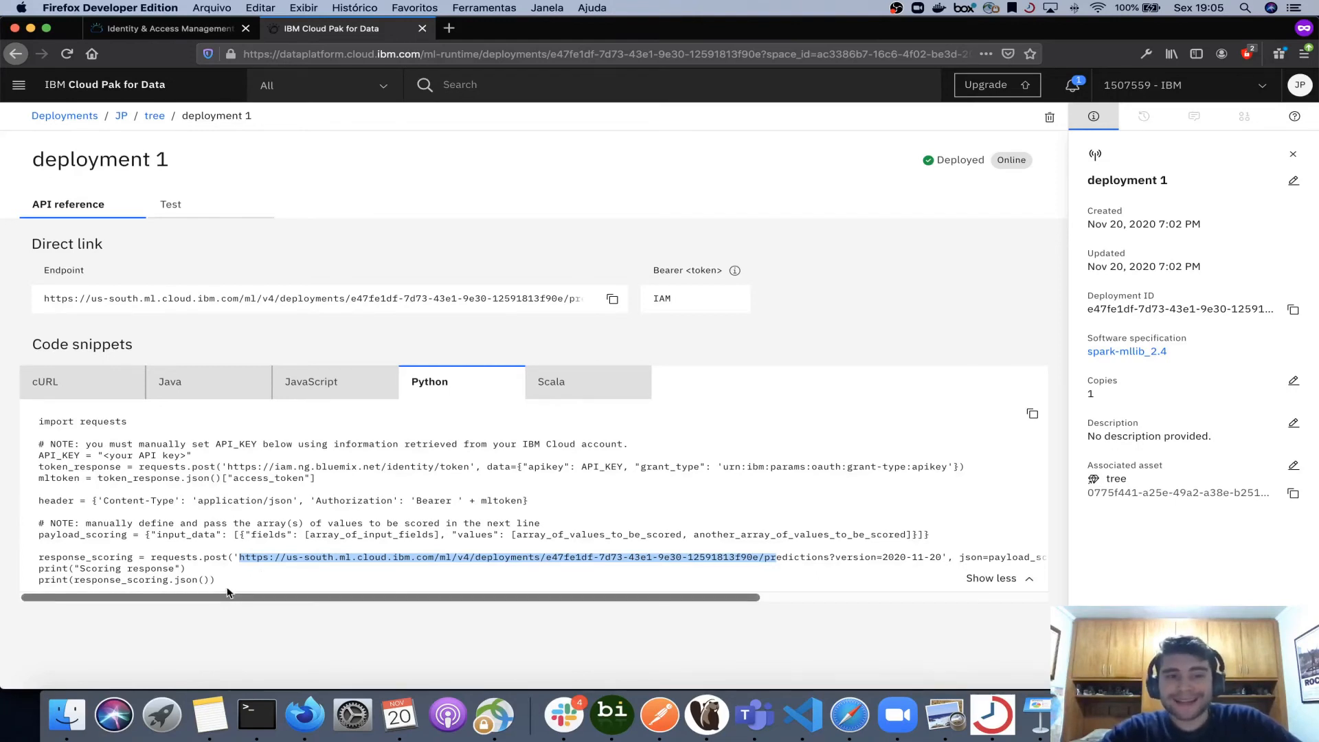
drag(228, 592, 36, 421)
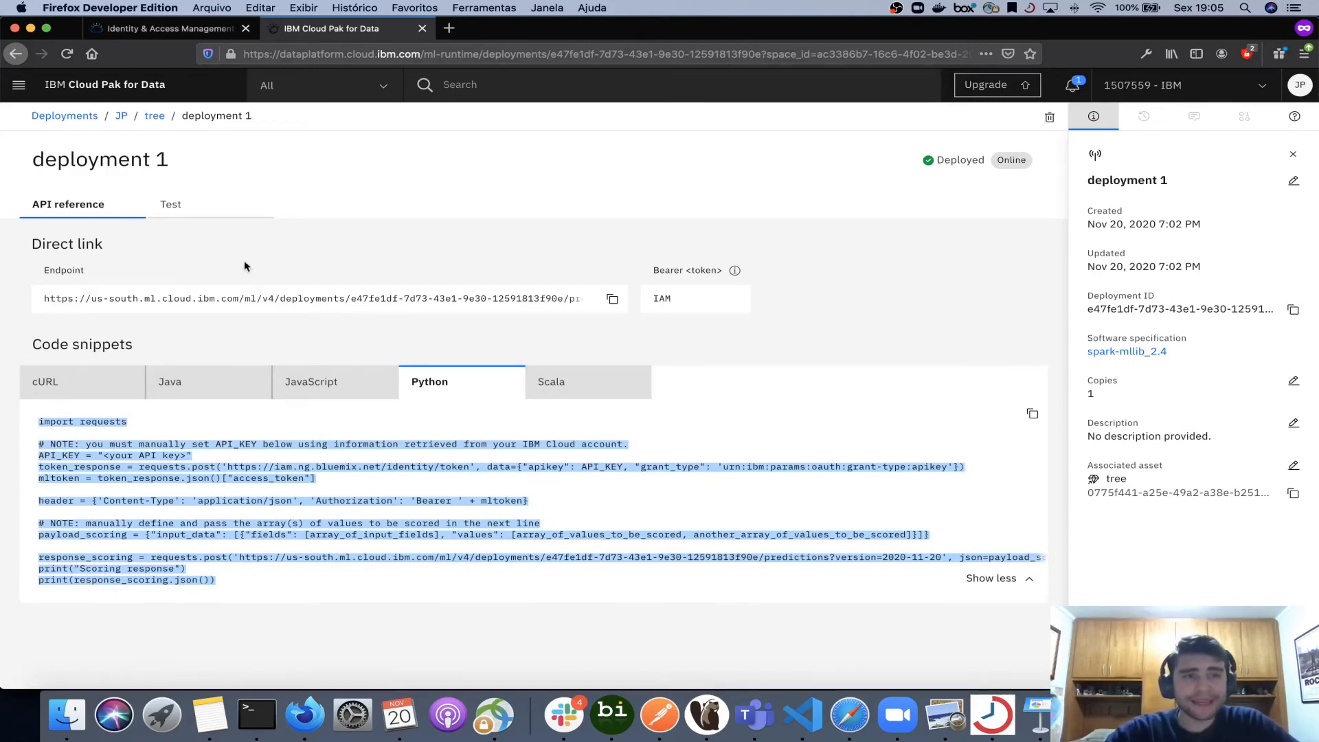
- Open the deployment's Test view and enter 1, 2, 3, 4 and 4 in the first five input fields
click(175, 210)
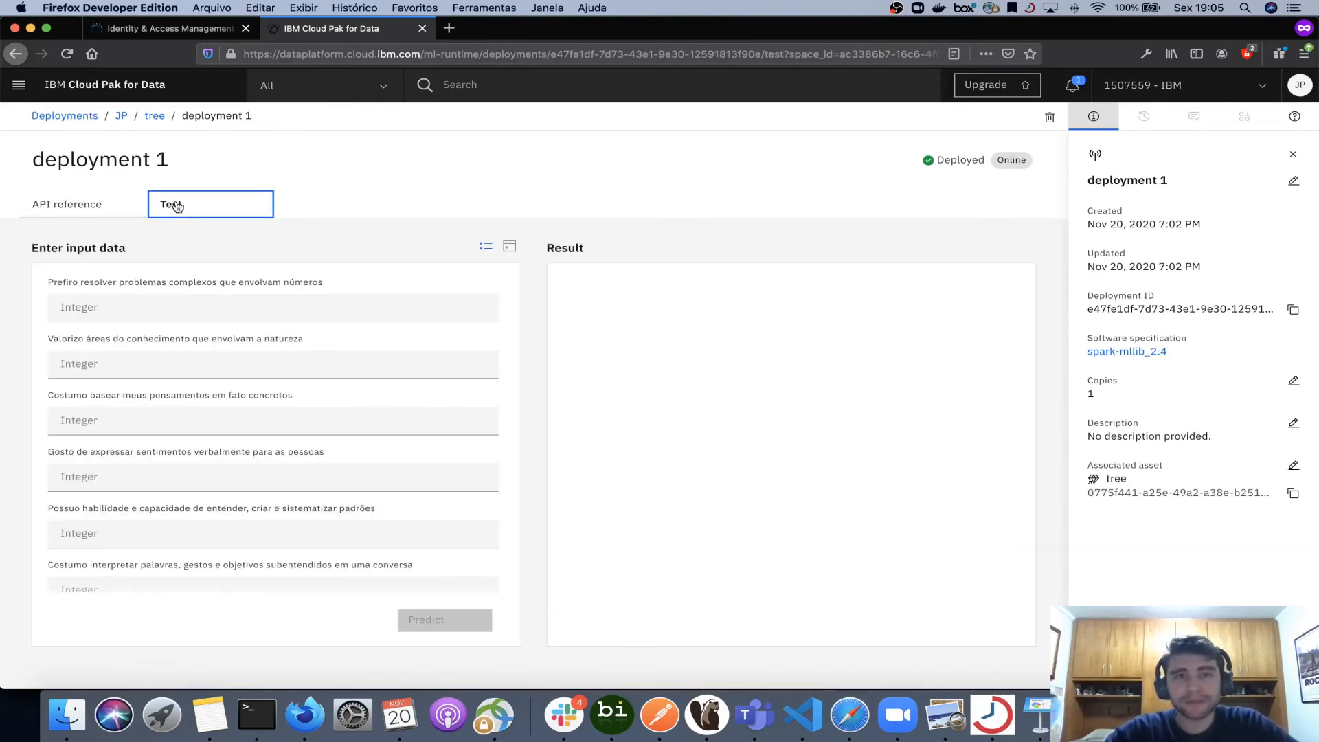
click(115, 313)
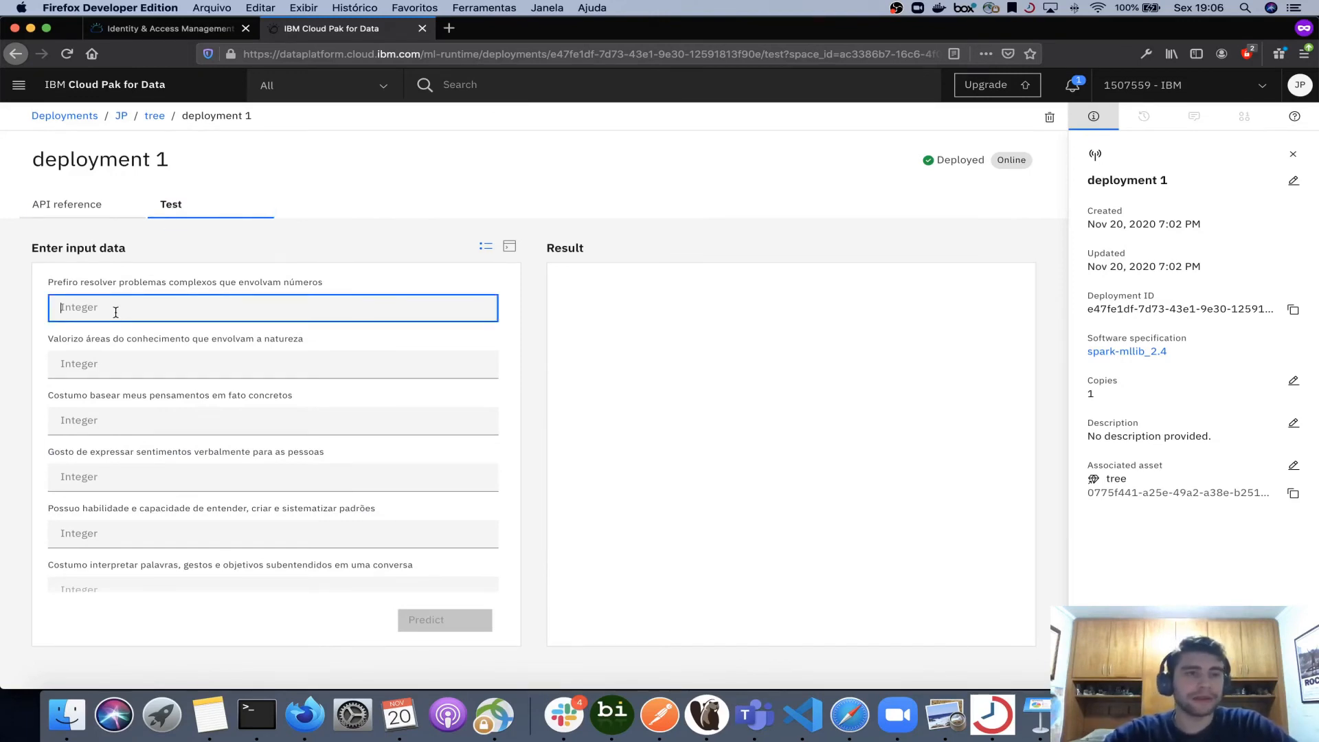
scroll(98, 415, down, 5)
scroll(99, 412, up, 5)
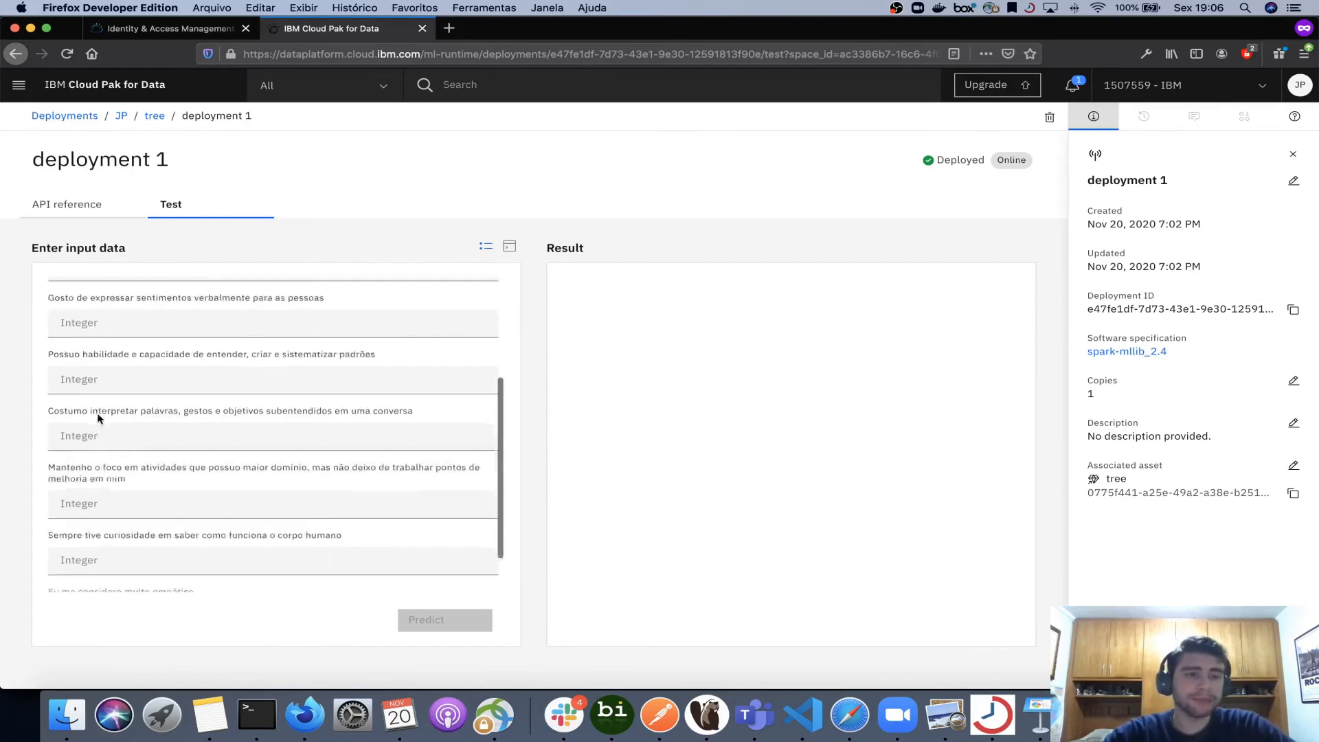
text(1)
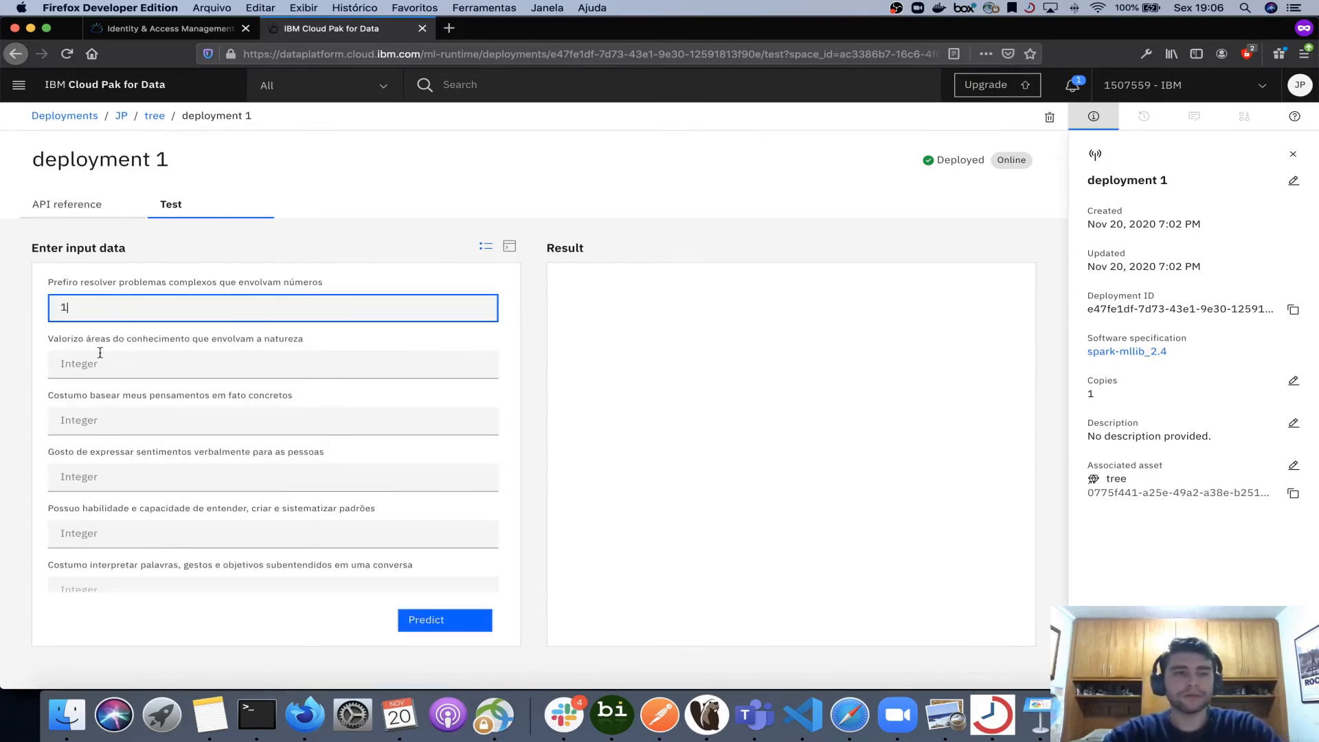
click(95, 367)
text(2)
click(89, 420)
text(3)
click(90, 465)
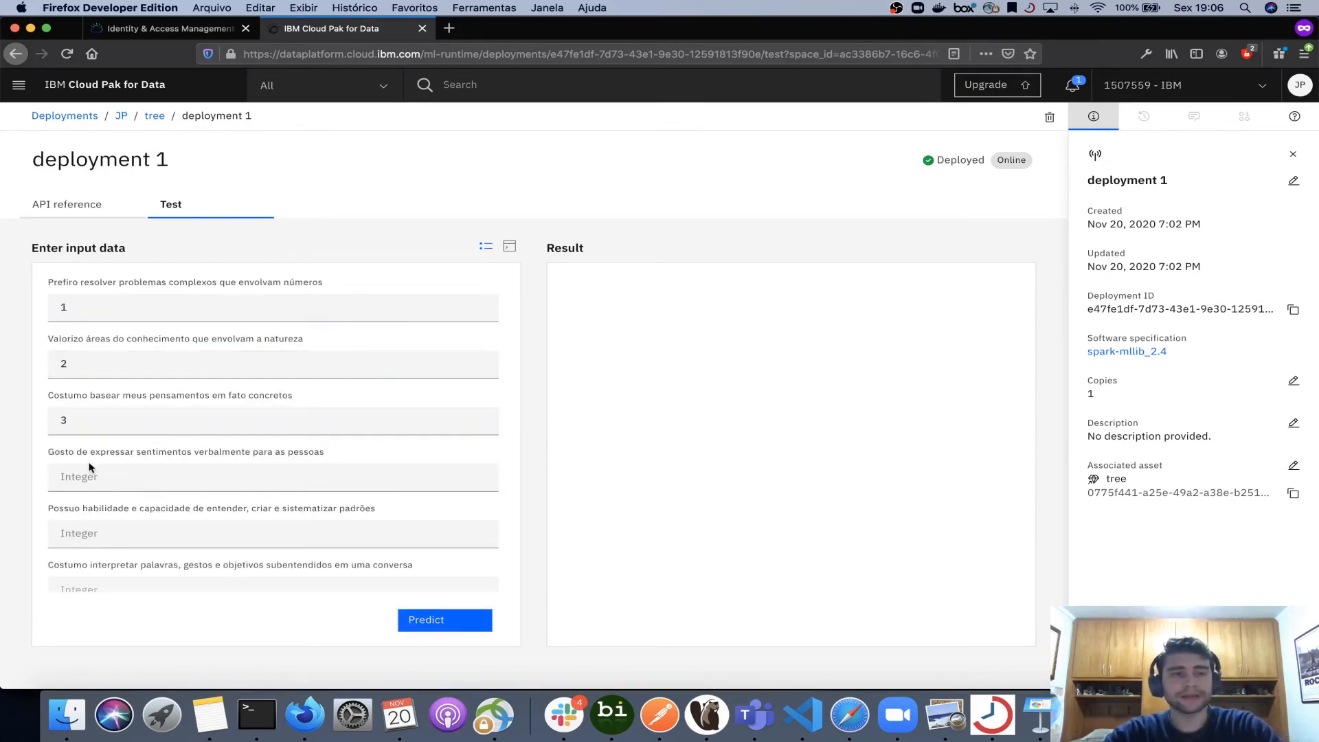
click(87, 474)
text(4)
click(88, 538)
text(4)
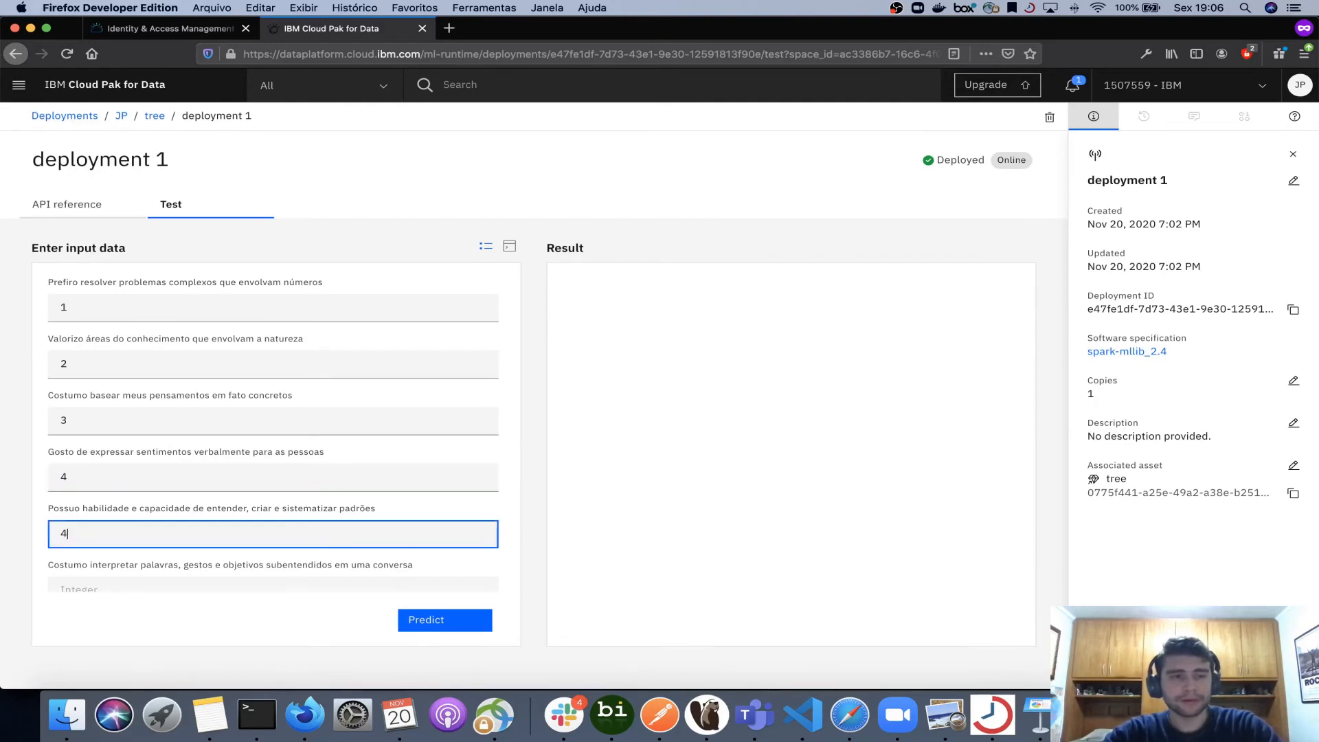
- Enter 3, 2, 1 and 1 in the remaining four input fields and run the prediction
scroll(95, 560, down, 3)
click(100, 509)
text(3)
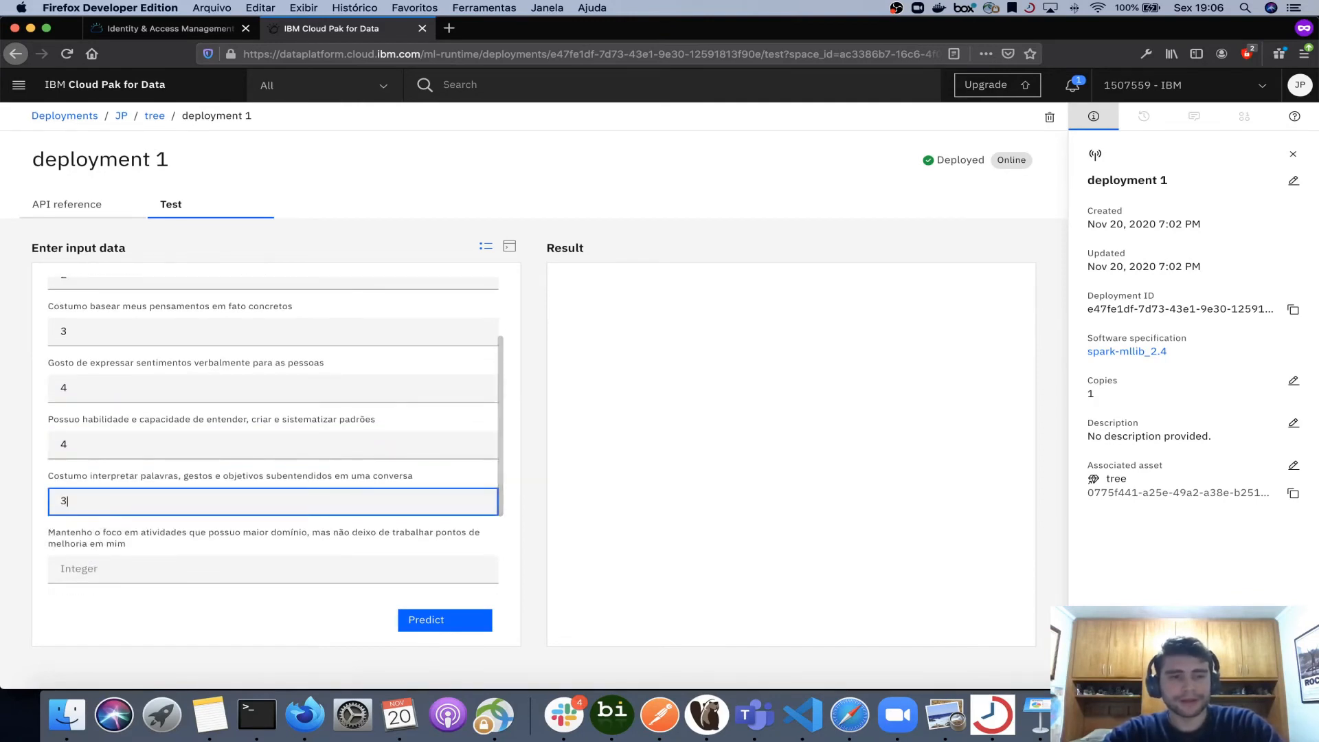
scroll(112, 536, down, 1)
click(112, 529)
text(2)
scroll(112, 530, down, 3)
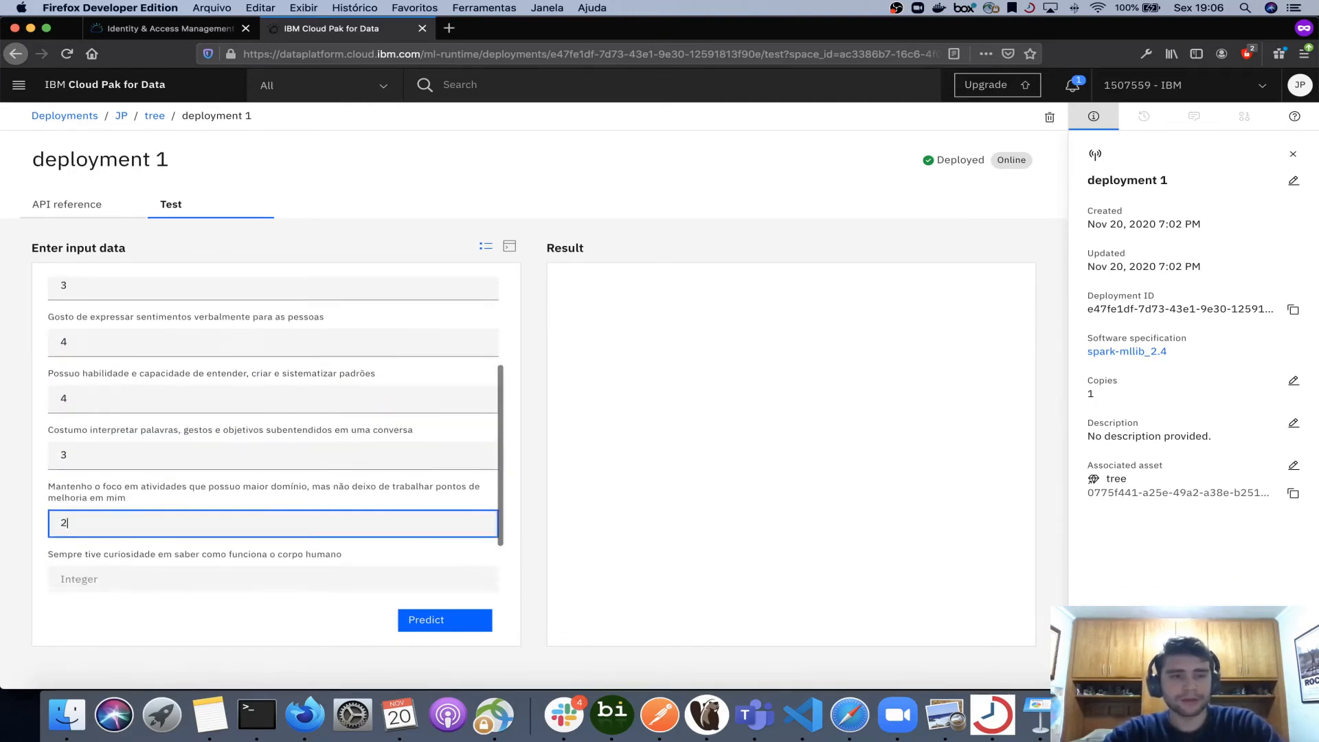
click(95, 529)
text(1)
scroll(112, 530, down, 1)
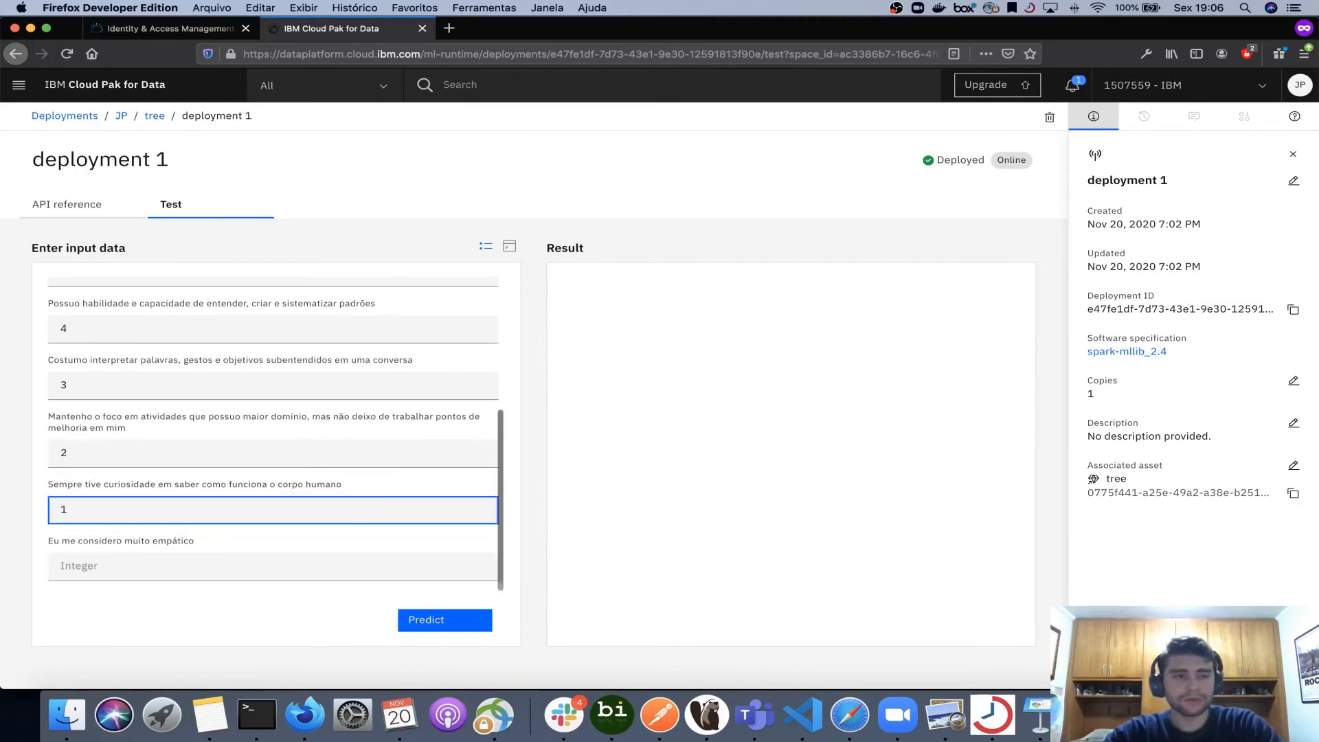
click(142, 565)
text(1)
click(248, 613)
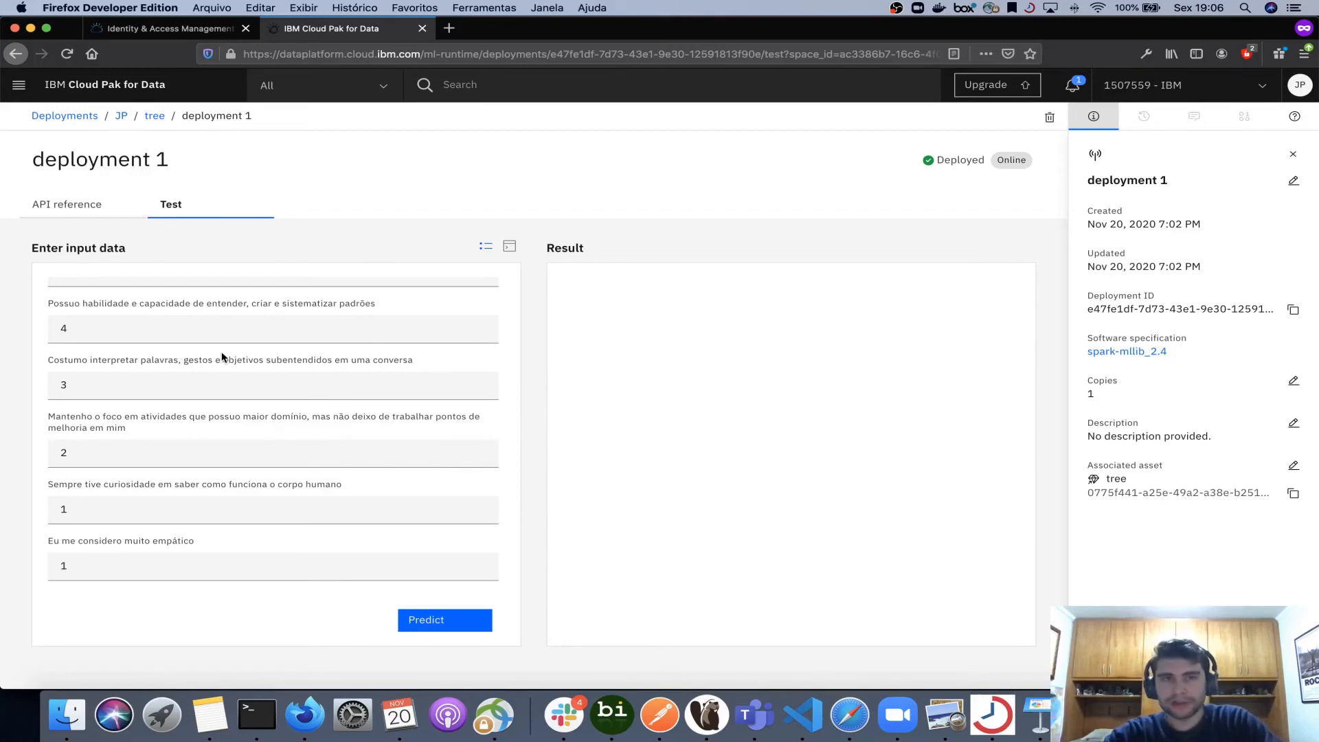
click(431, 625)
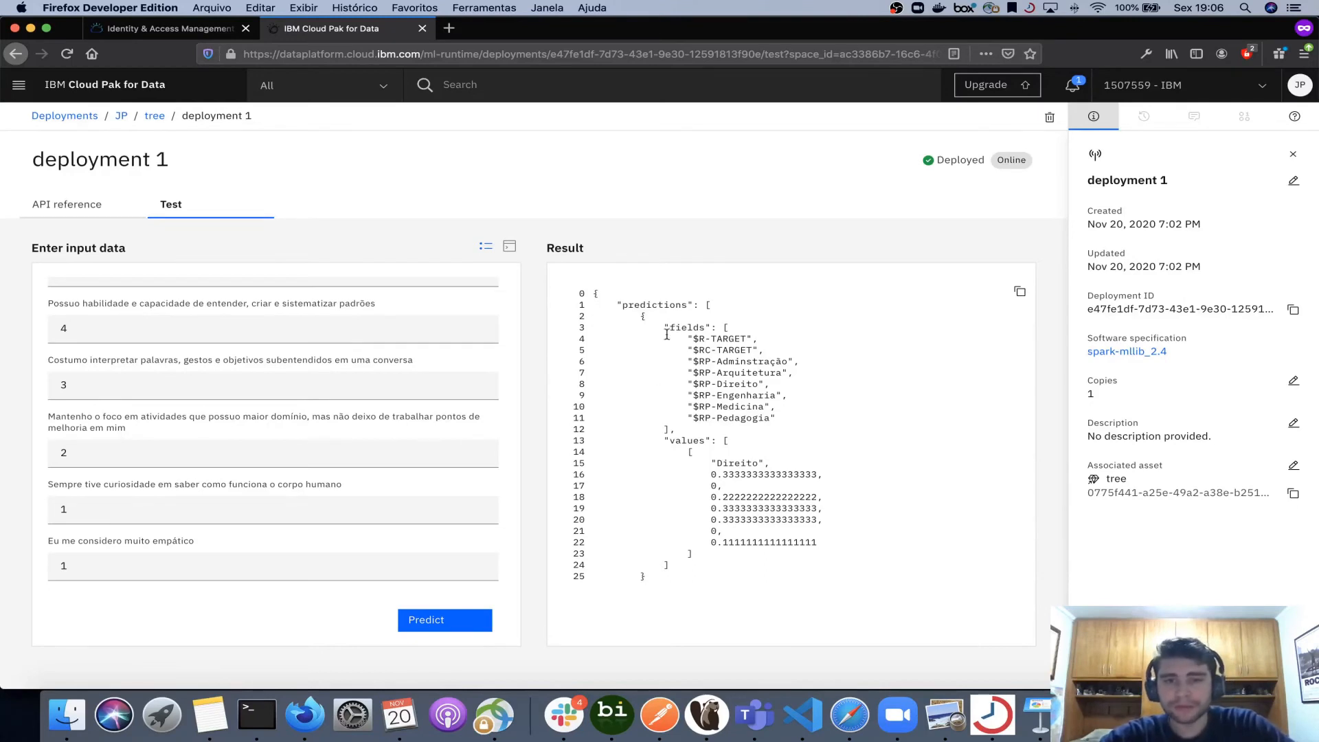
- Examine the prediction result's fields and predicted values
drag(689, 339, 759, 339)
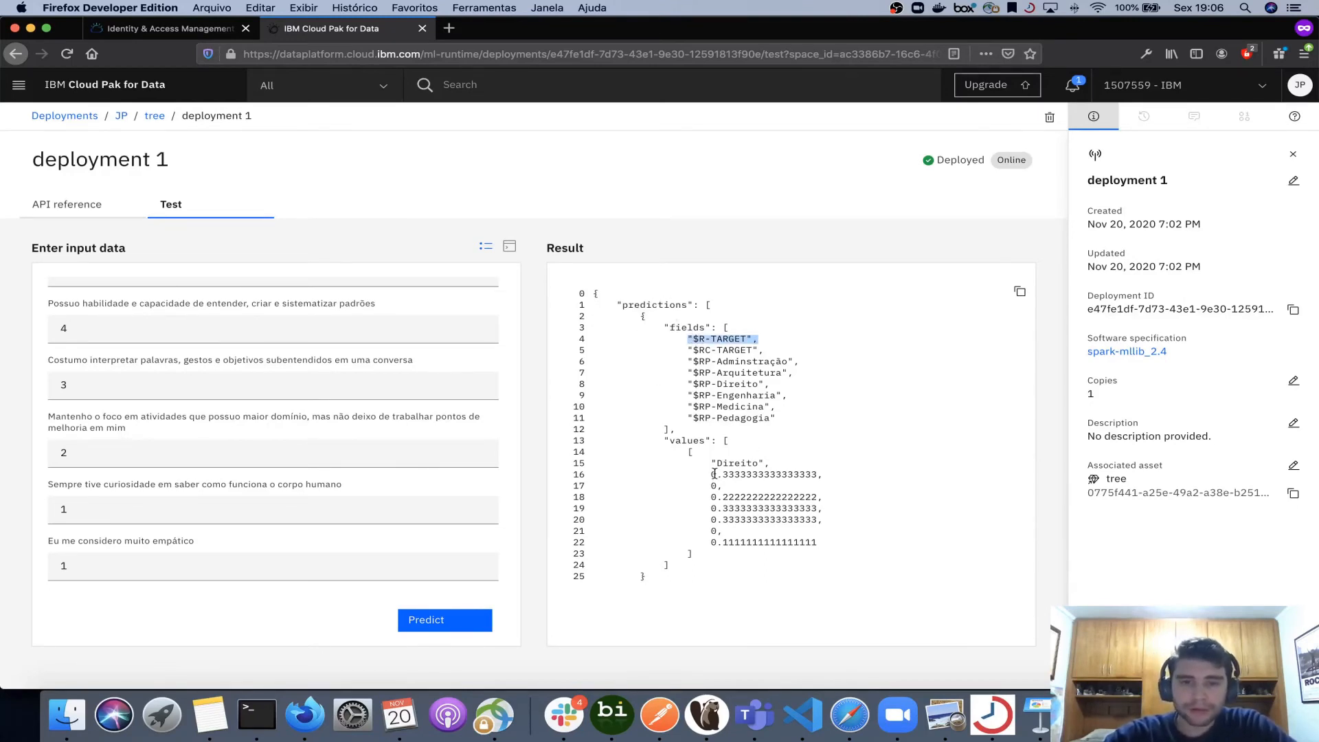
drag(712, 462, 768, 464)
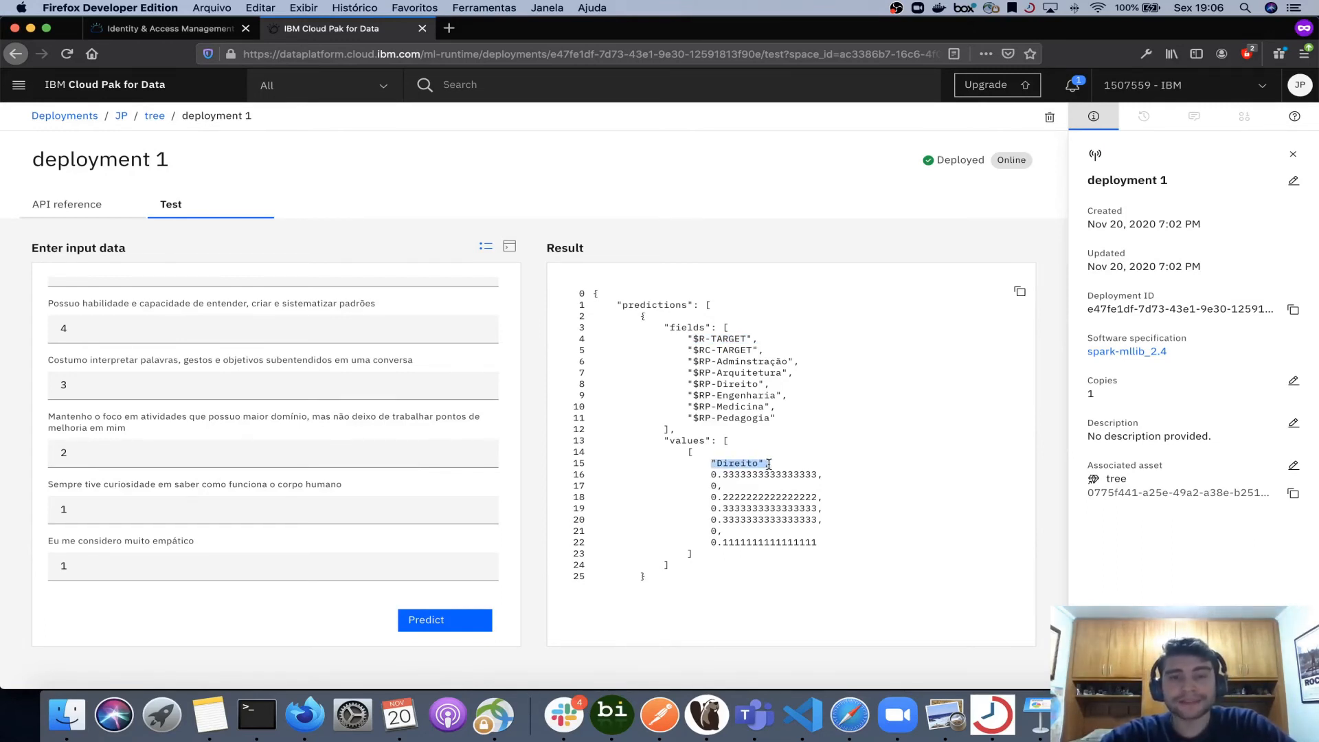
scroll(307, 302, up, 2)
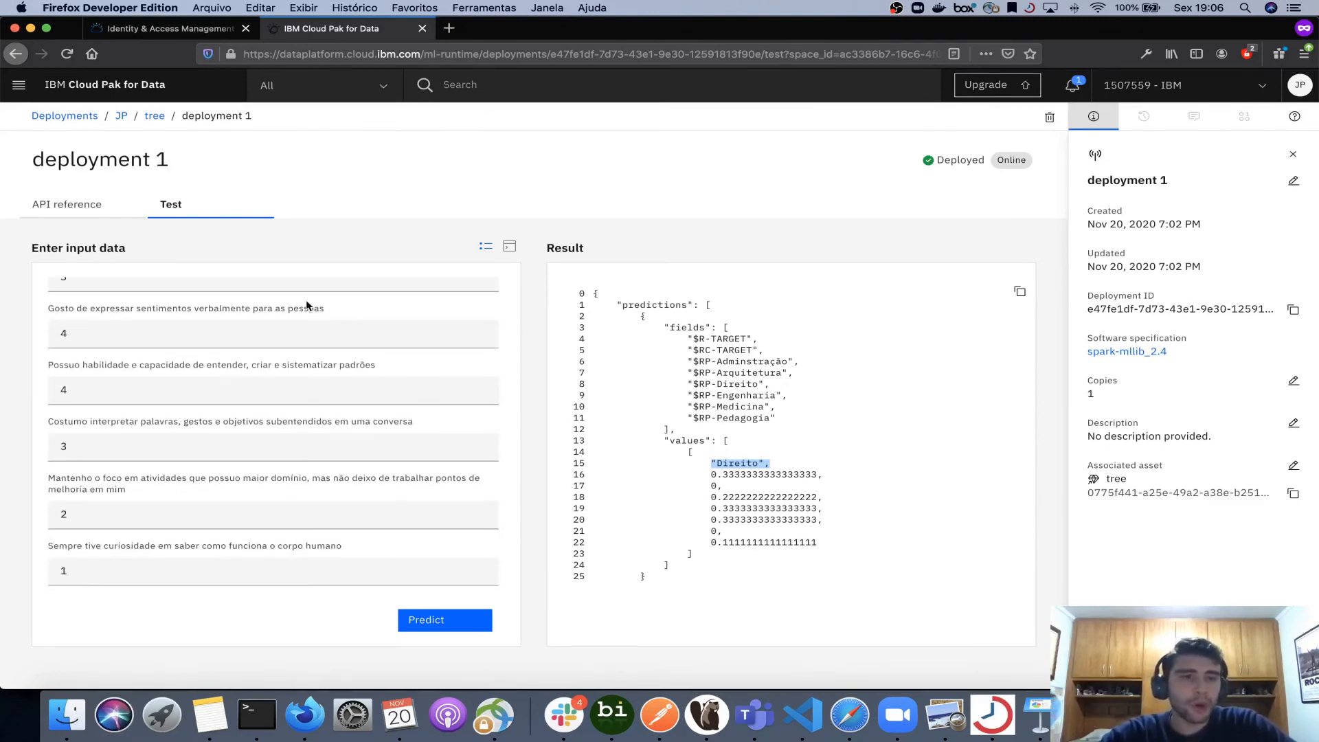
scroll(306, 302, up, 4)
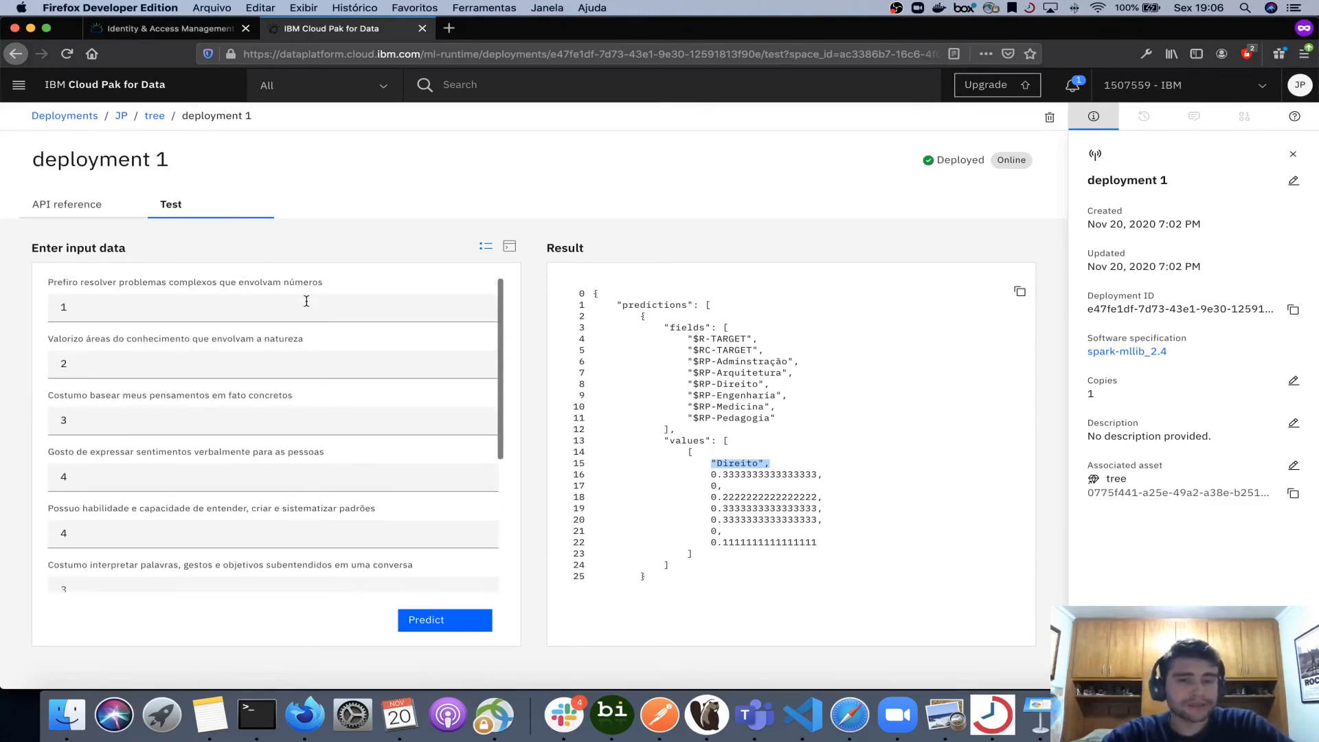
scroll(306, 300, down, 6)
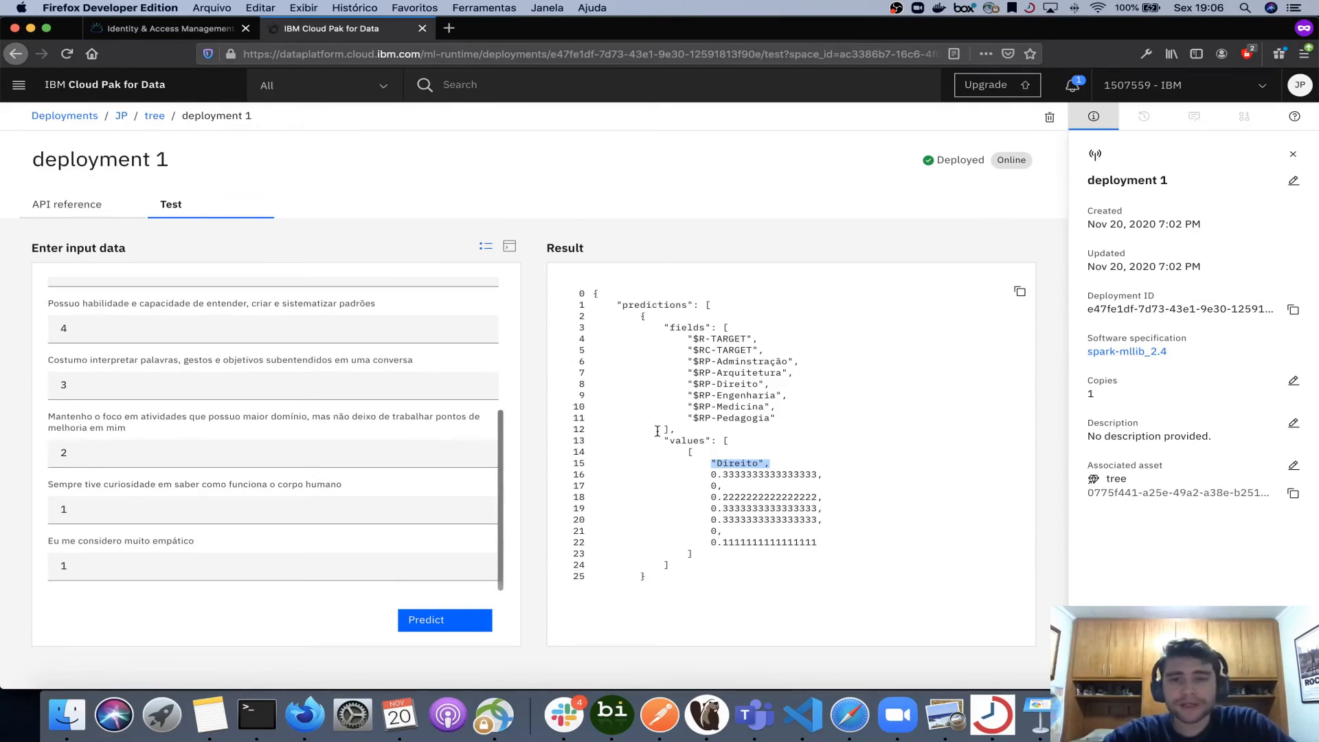
- Set the sixth, seventh and eighth input fields to 1
click(150, 455)
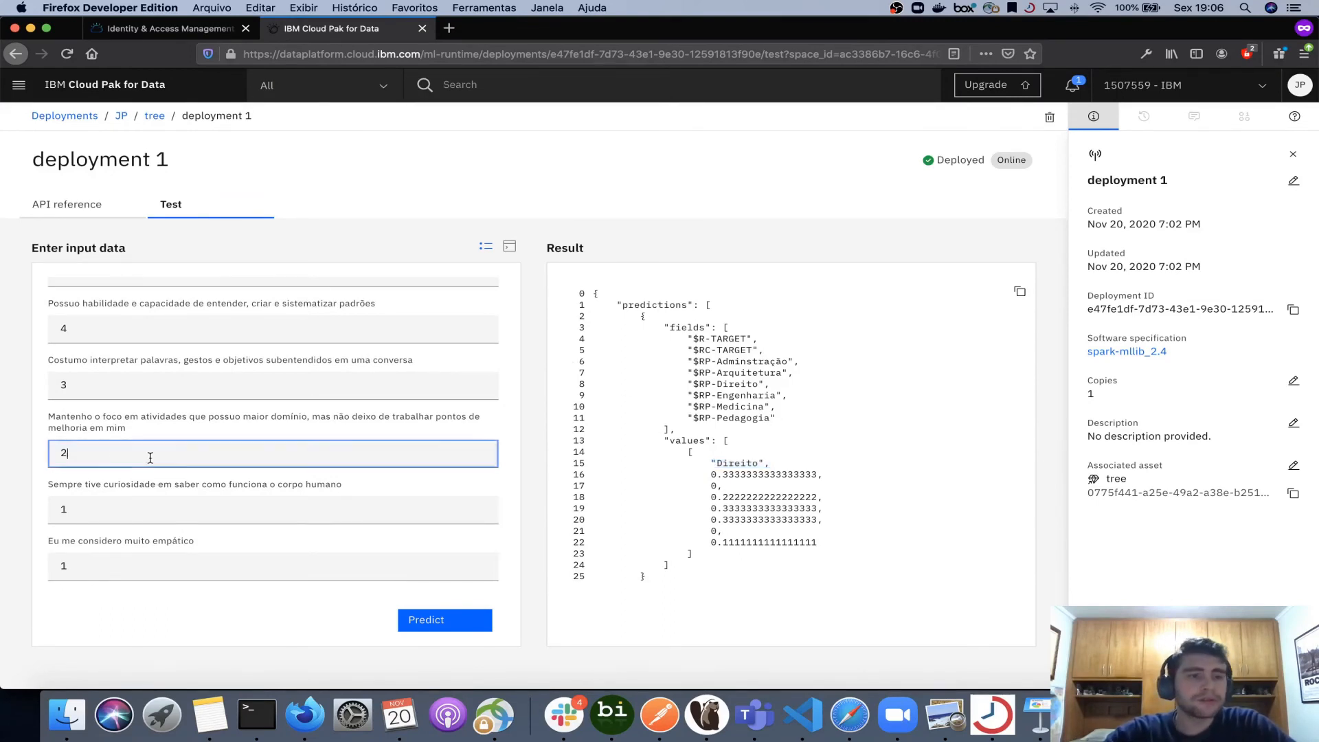
key(BackSpace)
text(1)
key(shift+Tab)
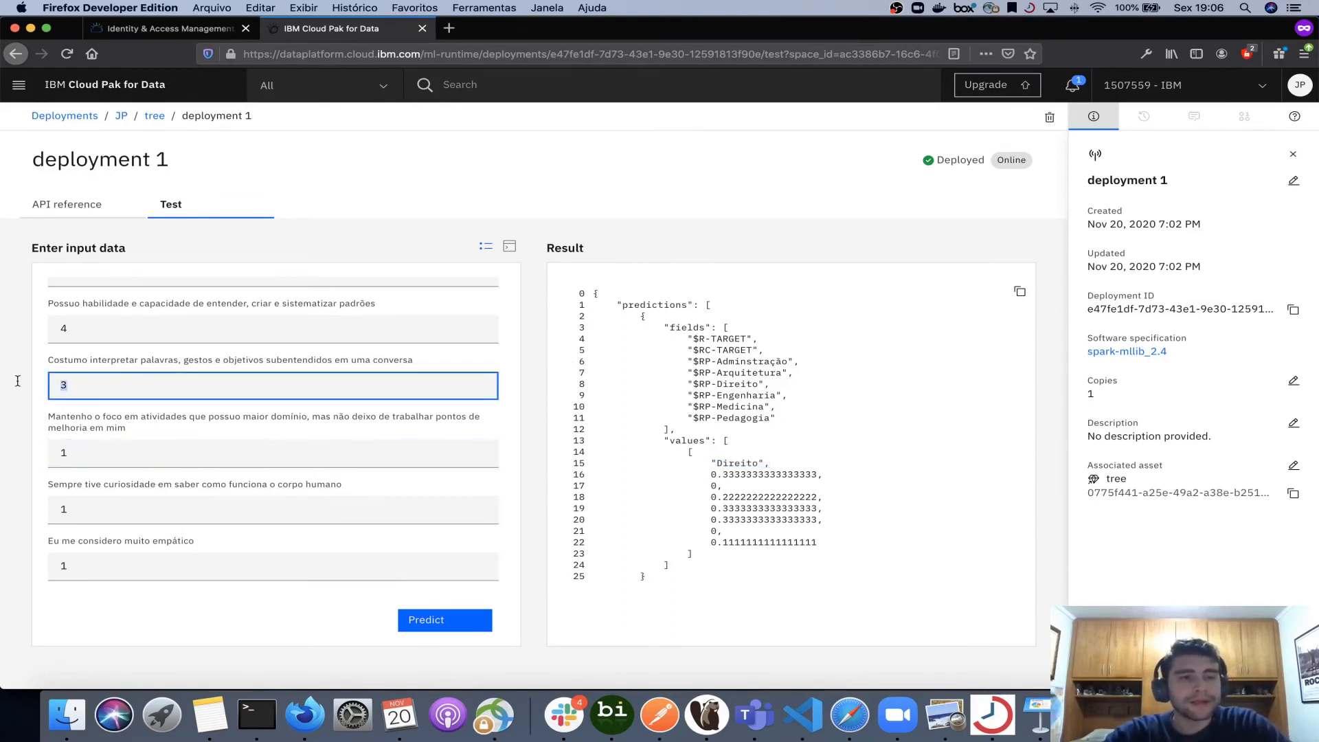
text(1)
key(shift+Tab)
text(1)
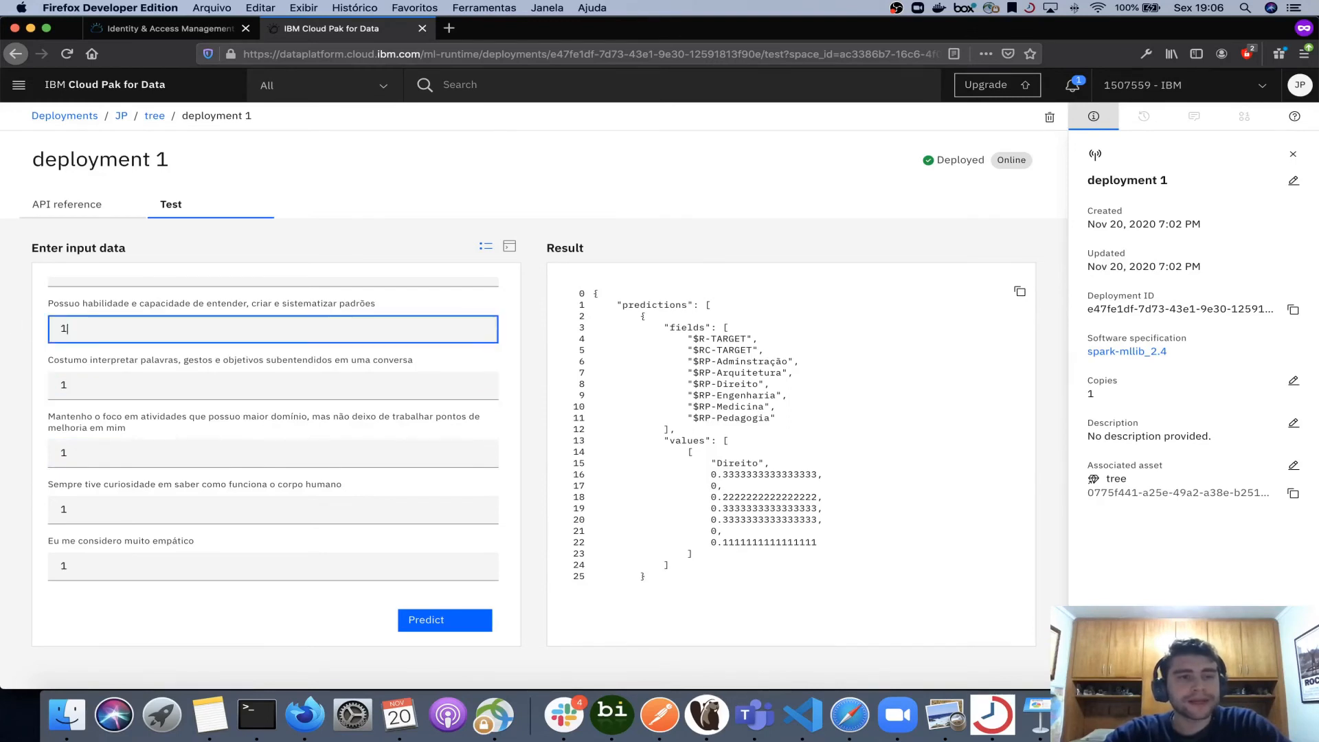
- Run the prediction, then set three earlier input fields, including the natura and pensamentos questions, to 1 and predict again
click(442, 621)
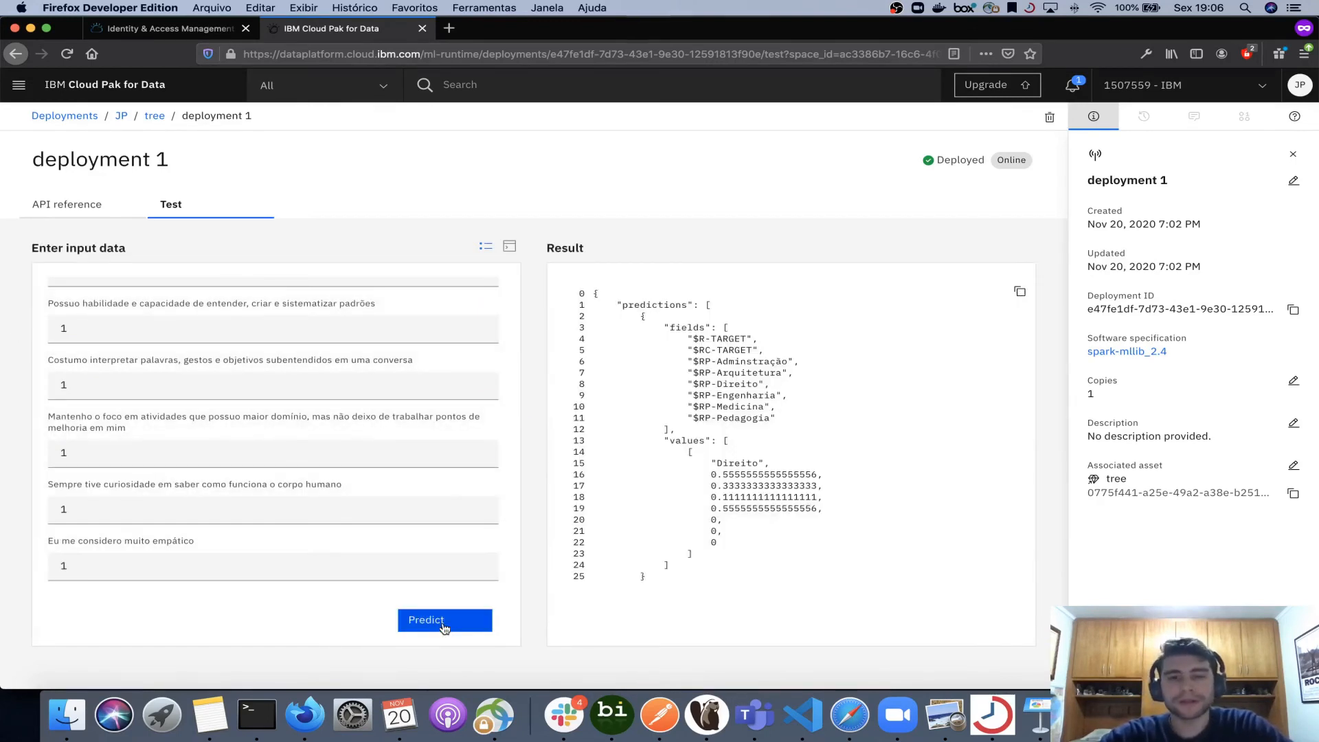
scroll(249, 457, up, 3)
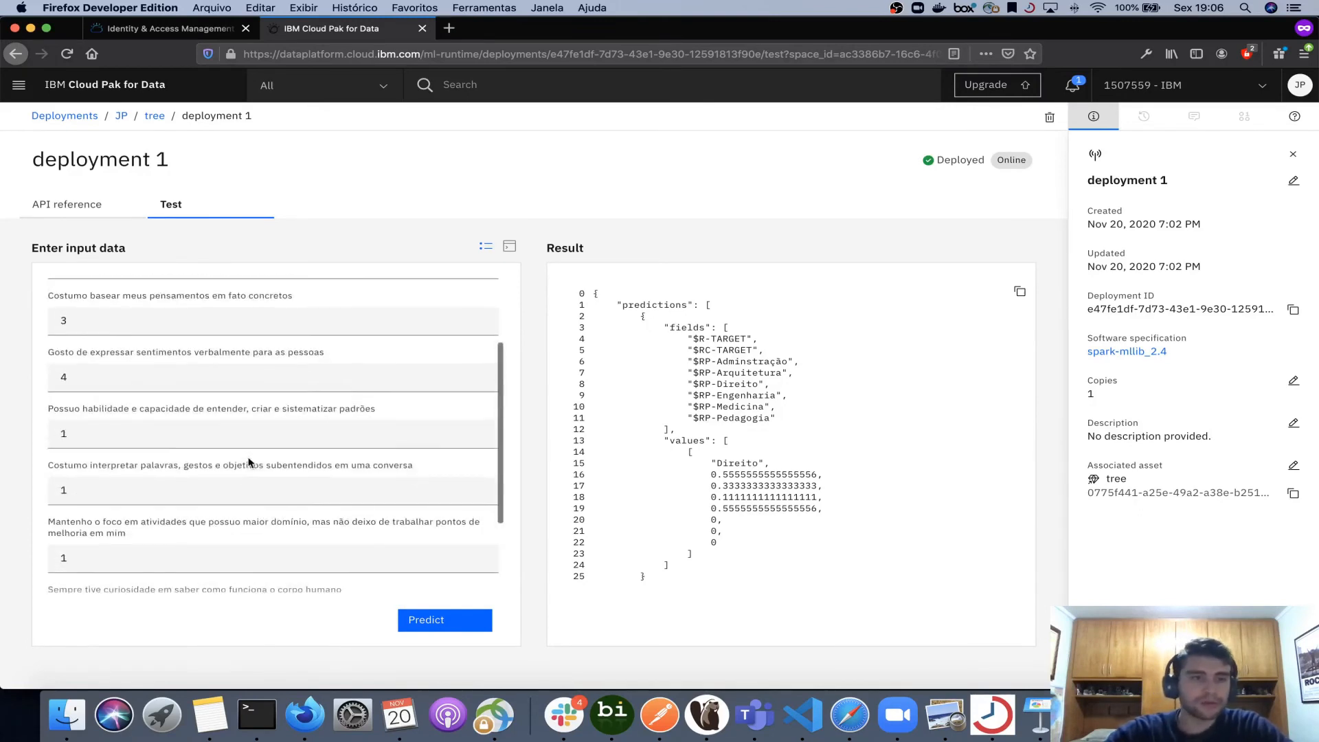
drag(108, 379, 36, 381)
text(1)
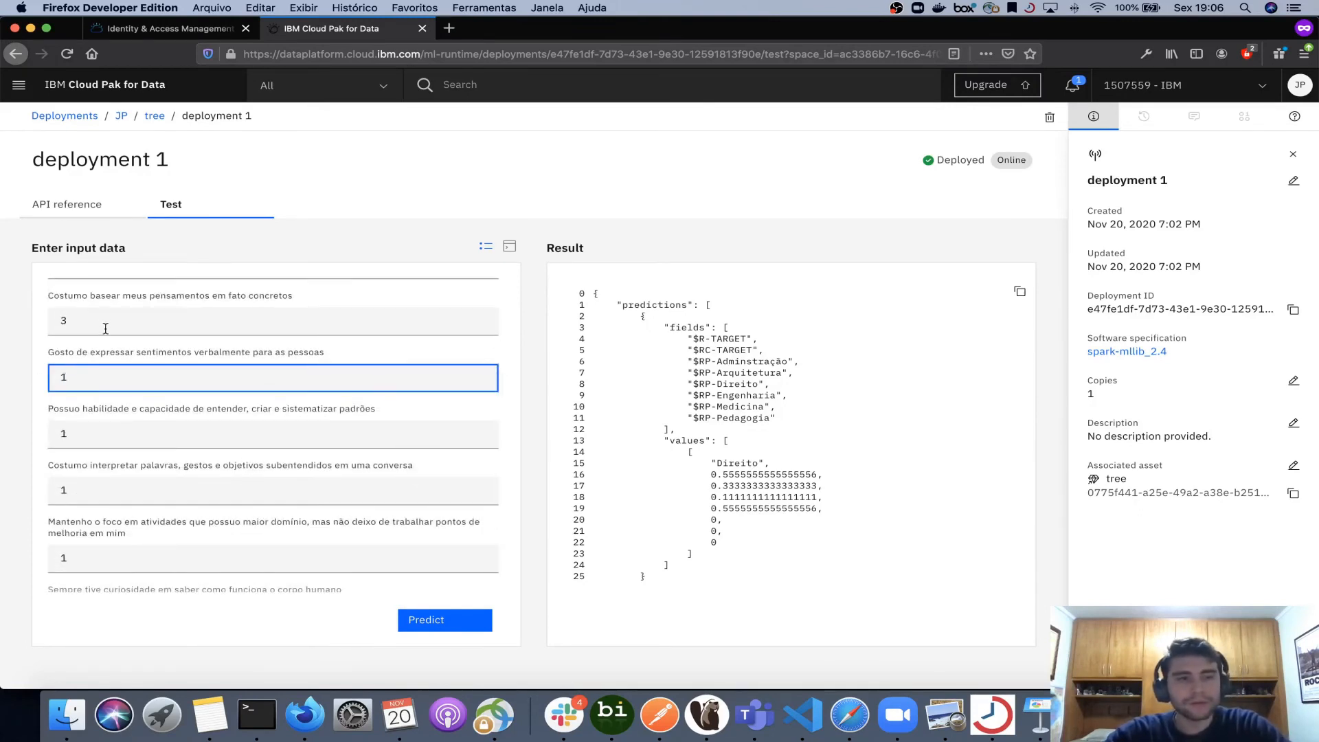
drag(107, 323, 45, 327)
text(1)
scroll(113, 341, up, 2)
text(1)
click(424, 615)
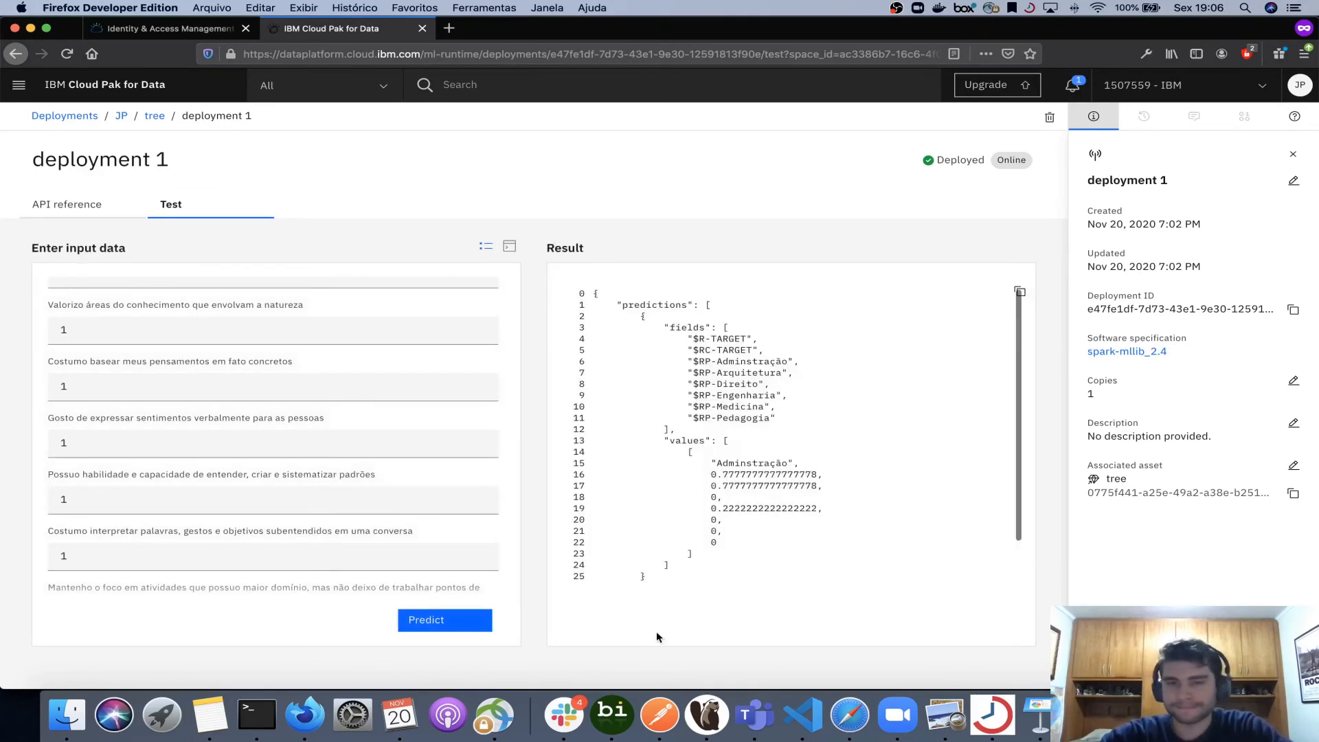
- Examine the new prediction result's fields and predicted values
drag(712, 463, 808, 466)
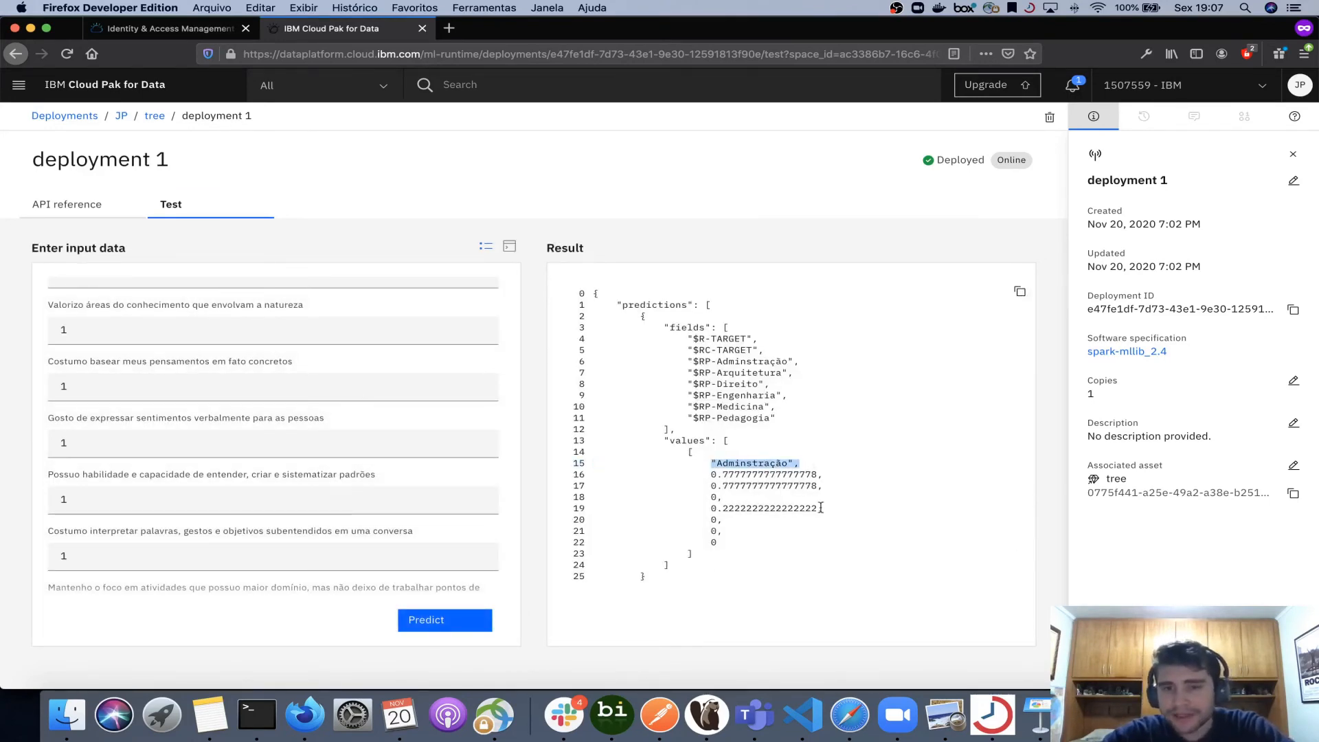
drag(793, 548, 721, 469)
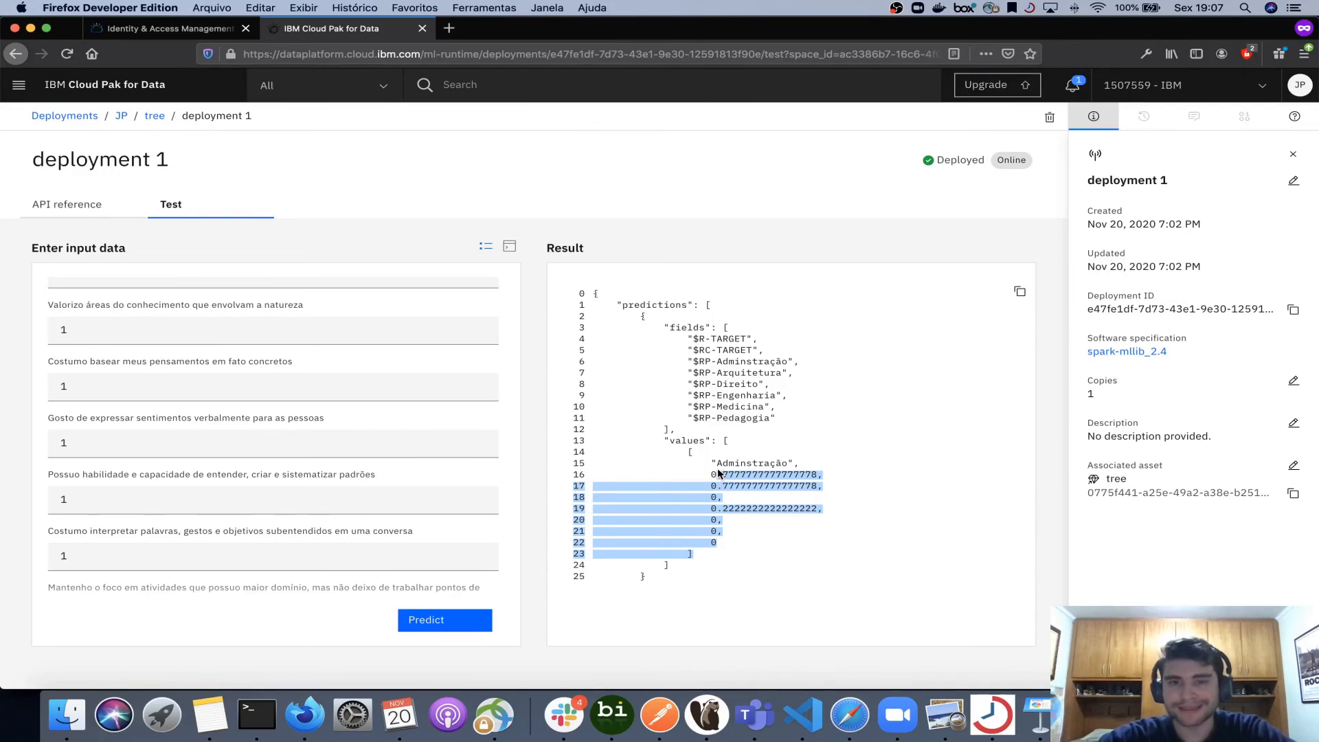
click(756, 339)
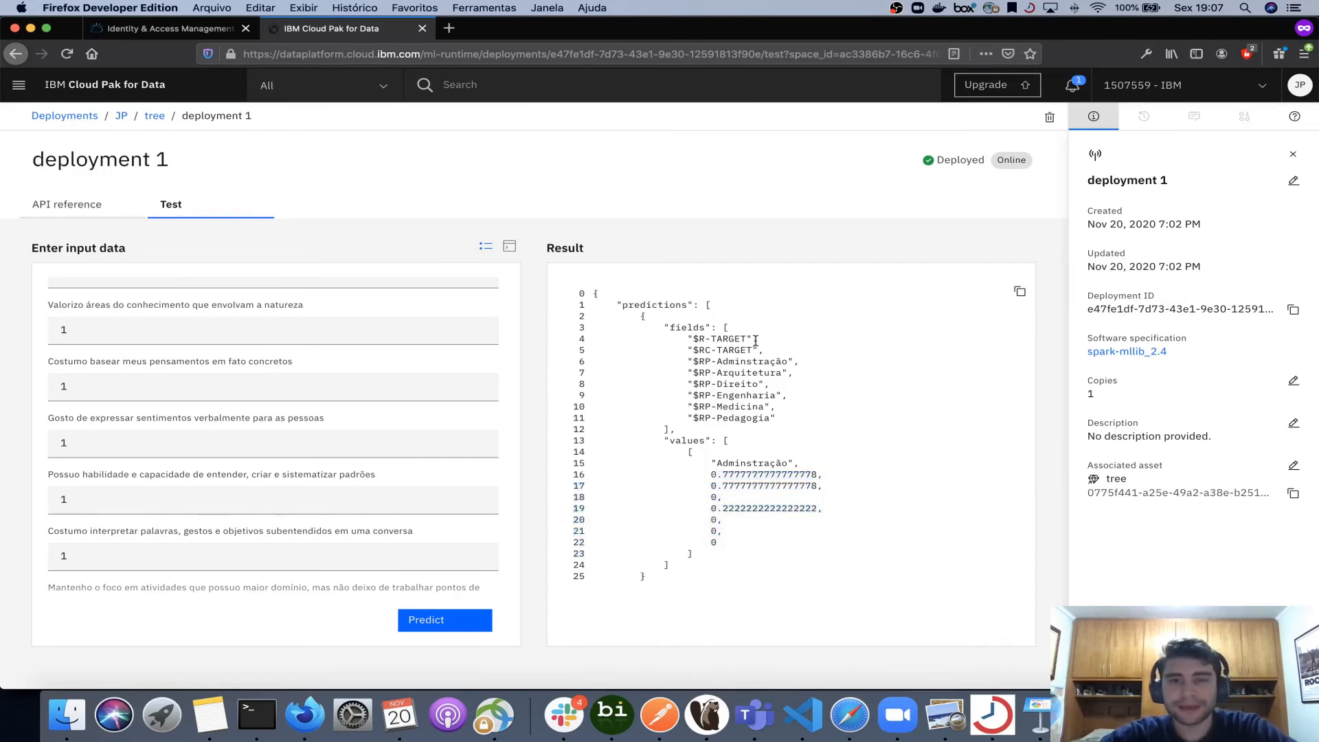
drag(755, 340, 689, 339)
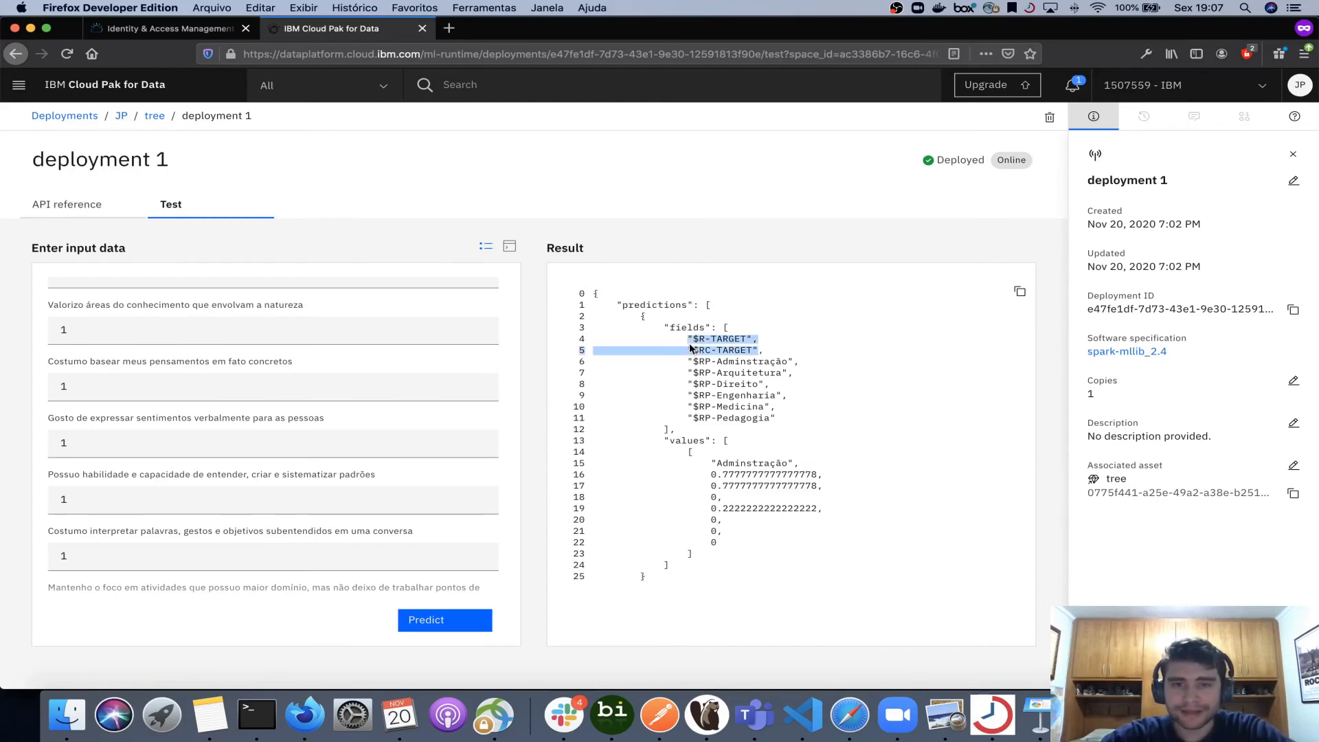
click(775, 362)
drag(776, 419, 693, 362)
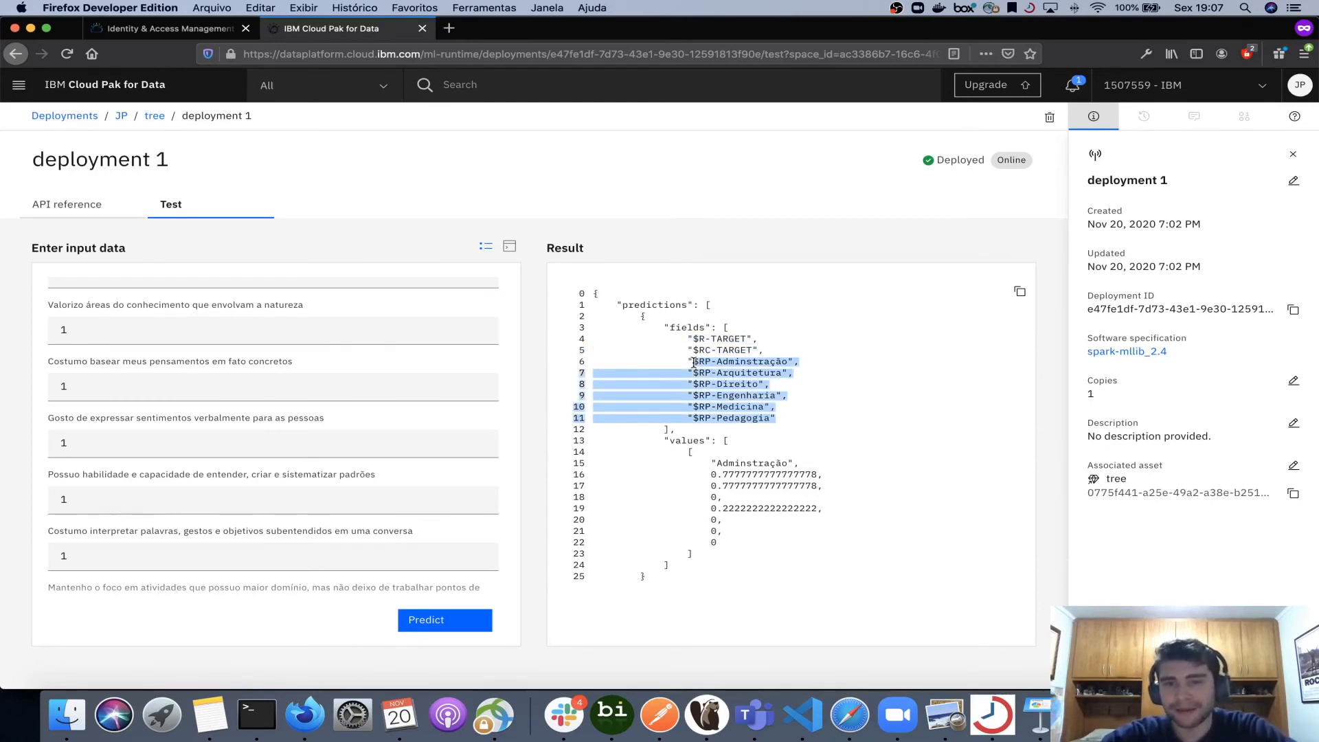
click(769, 361)
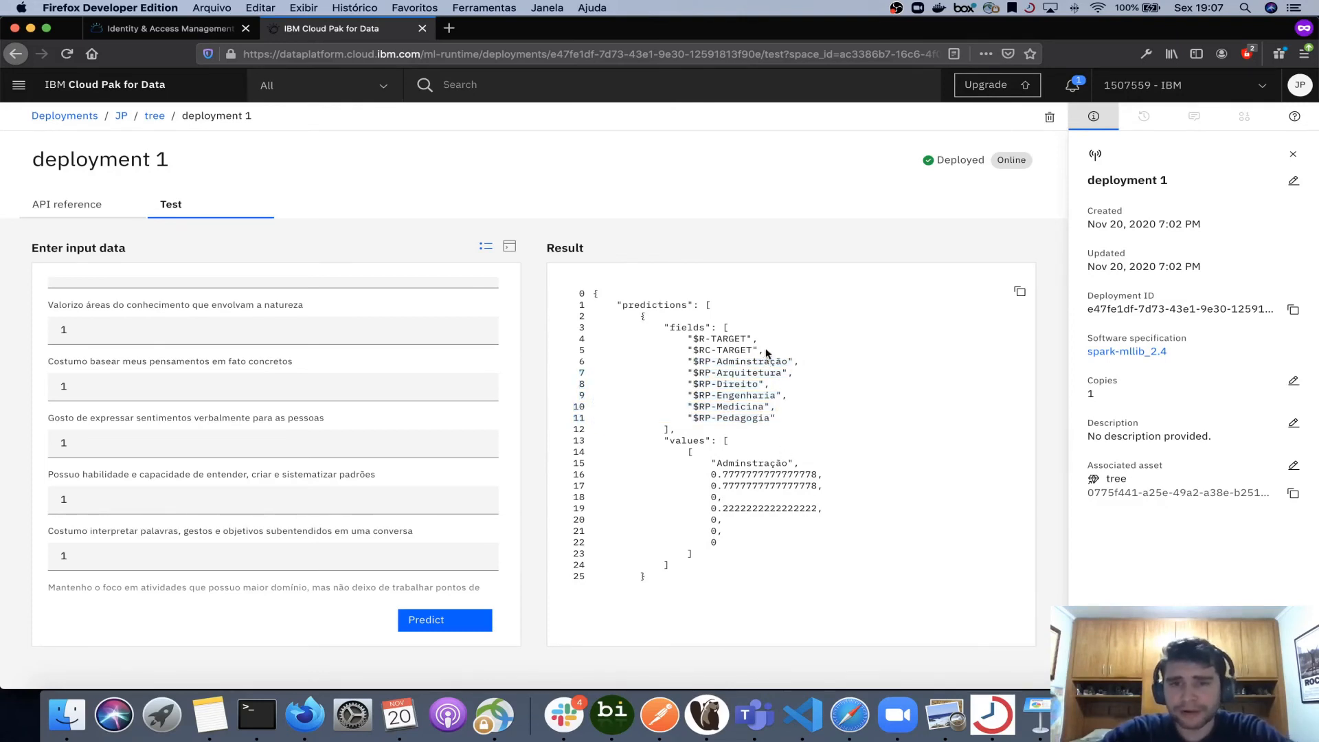
drag(767, 353, 680, 339)
drag(802, 365, 694, 360)
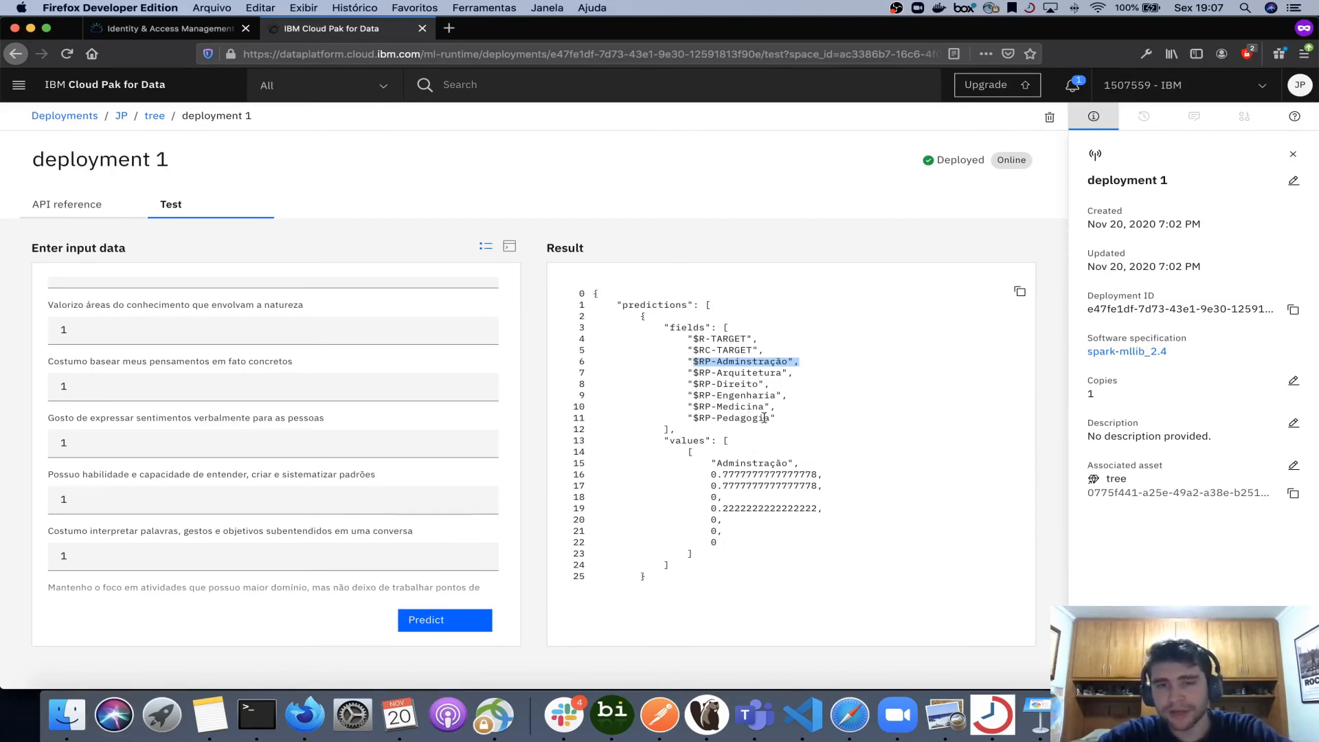
drag(715, 519, 811, 474)
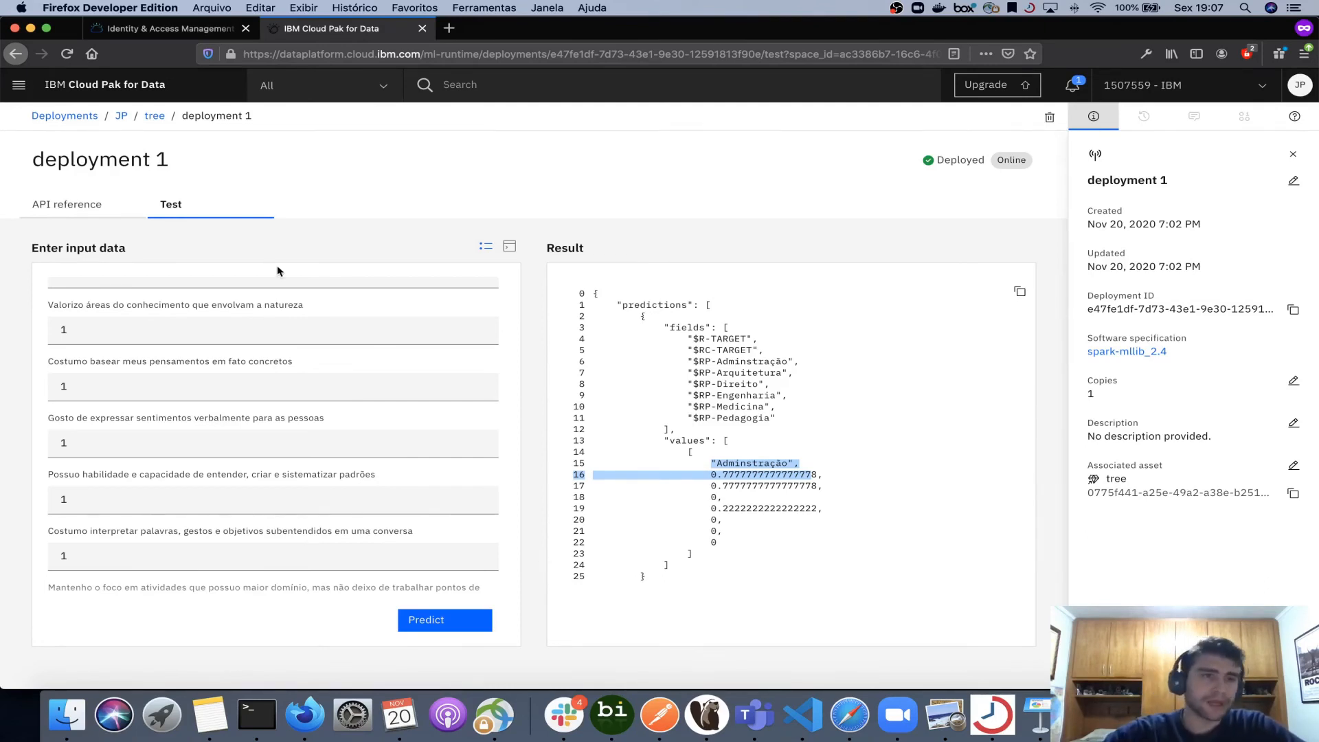
- Open the deployment's API reference, select its endpoint URL, and check the created API key in the IAM tab
click(77, 205)
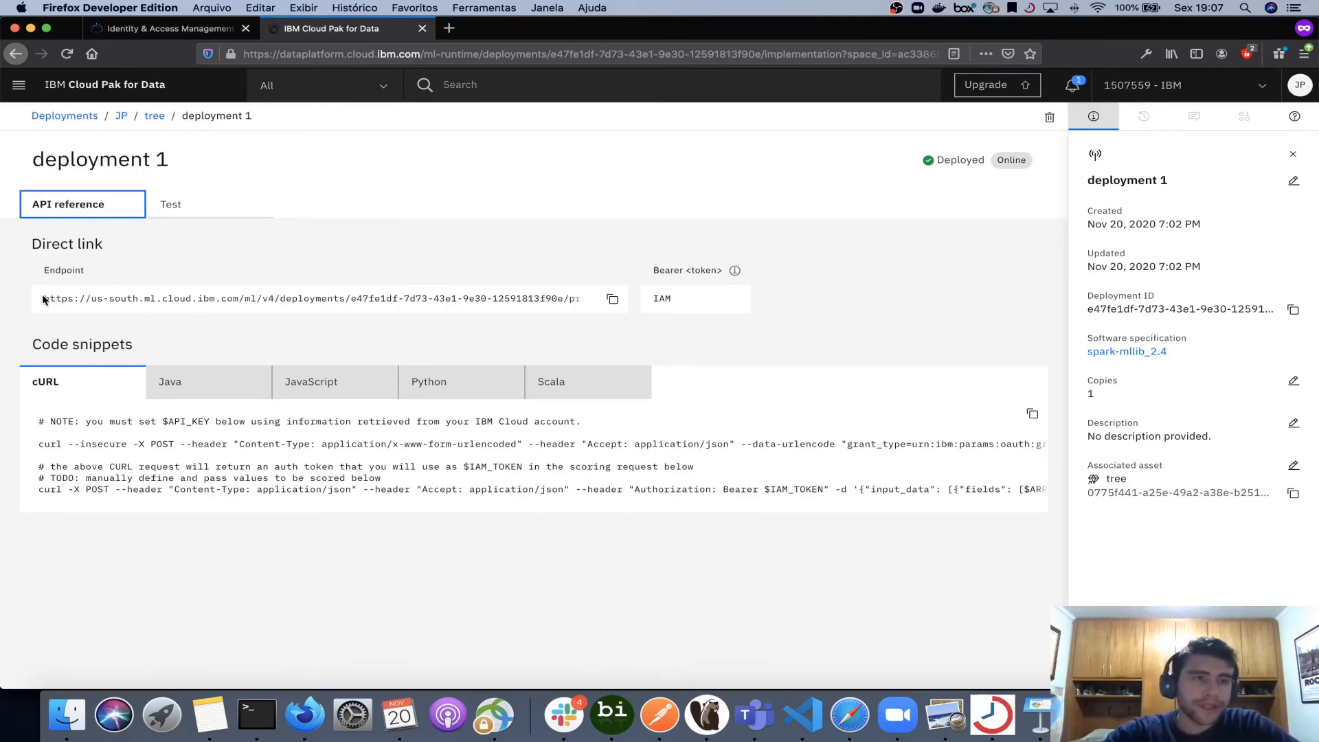
drag(43, 300, 598, 306)
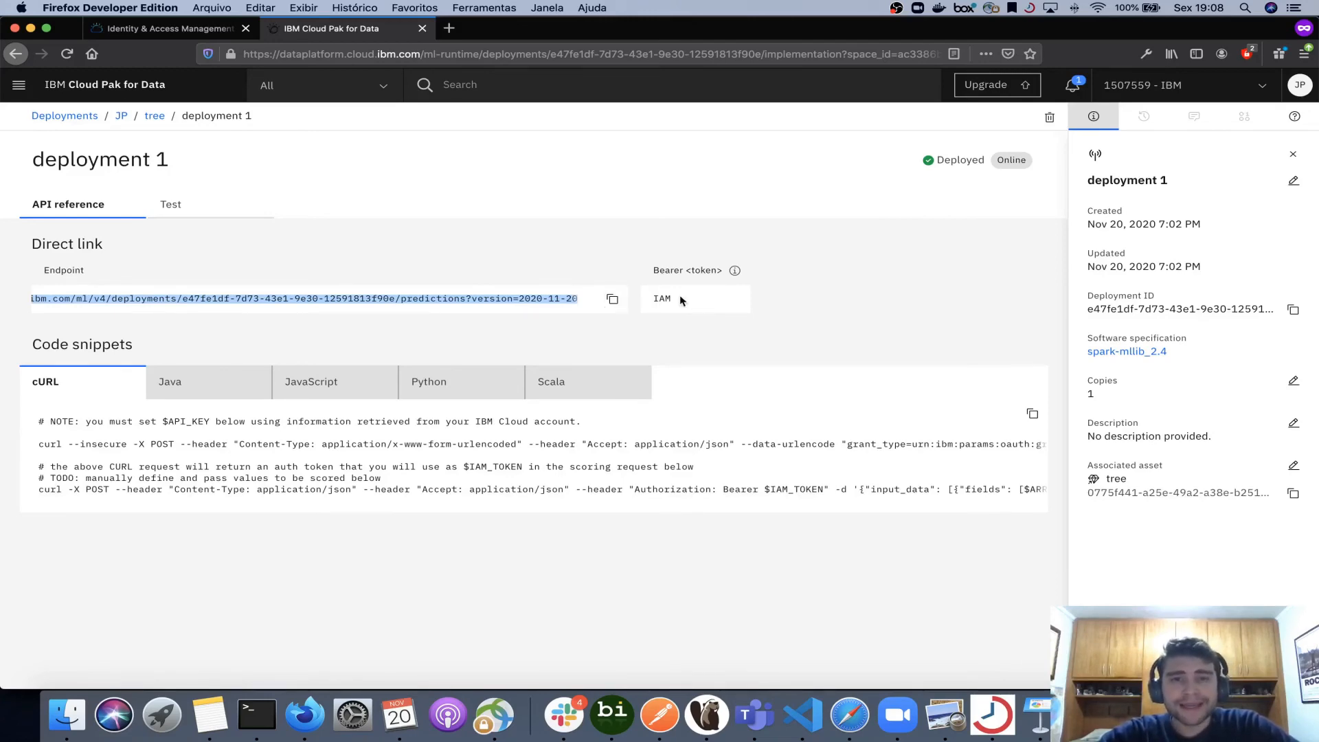
click(171, 29)
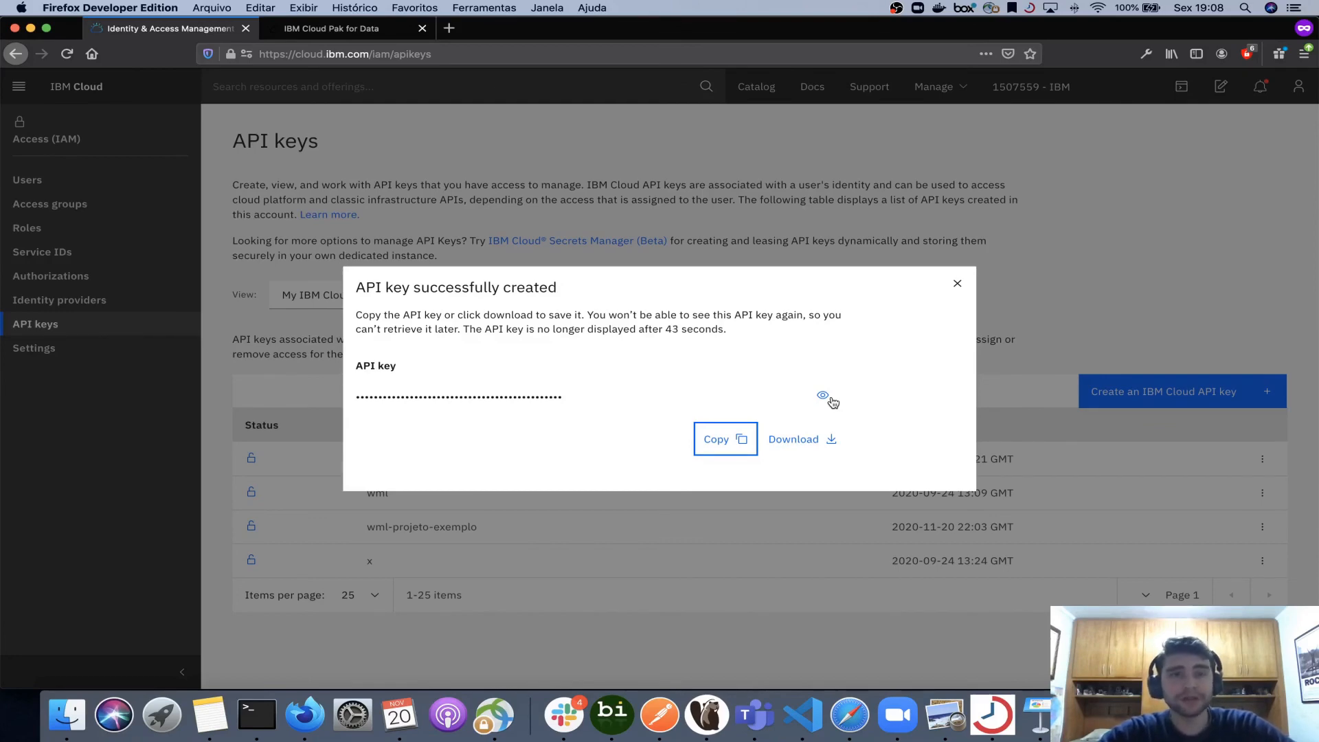
click(367, 31)
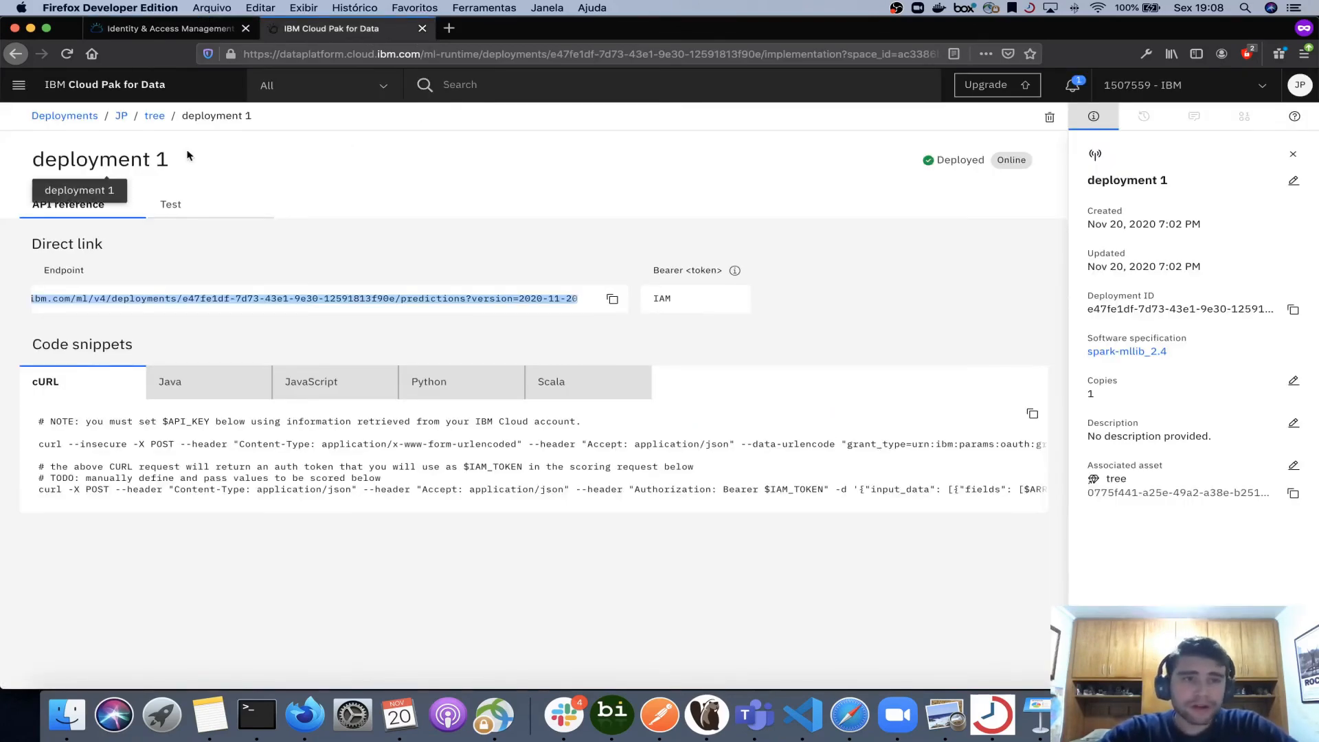
- Open the JP deployment space's settings and copy its space ID
click(155, 117)
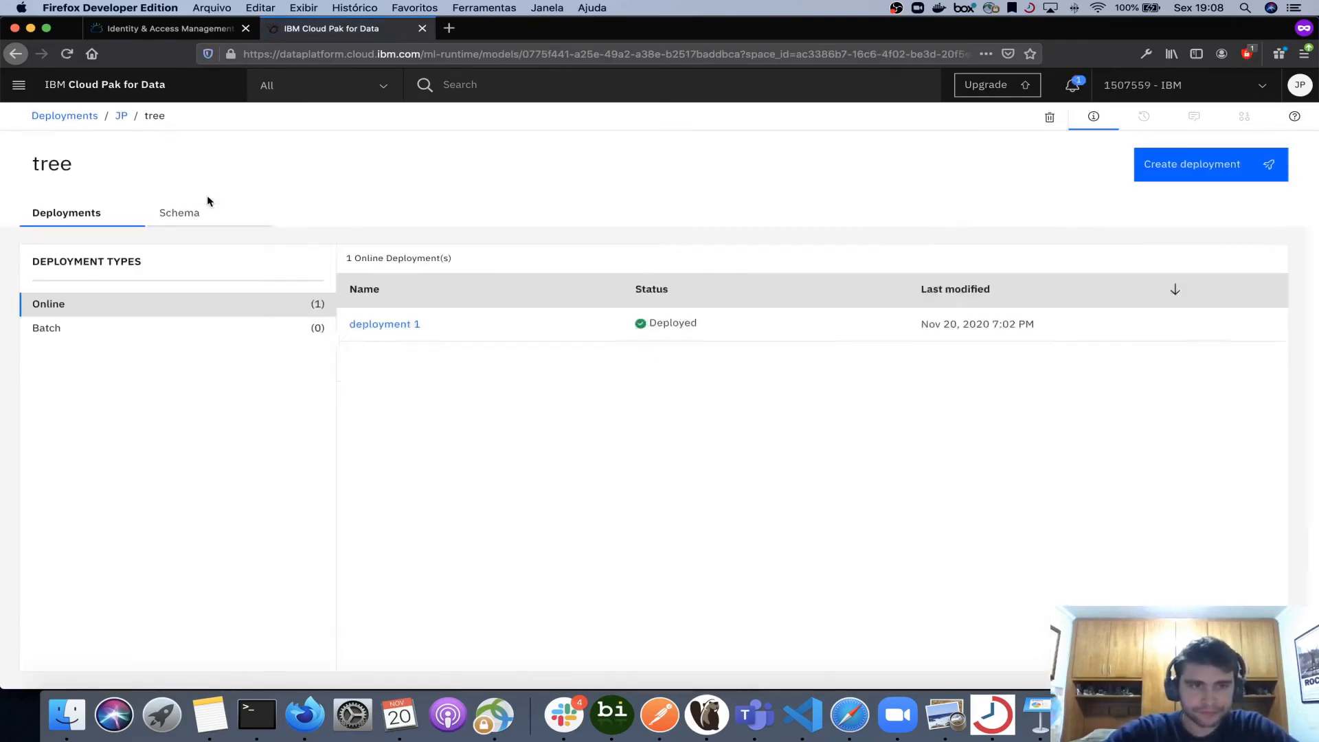
click(123, 116)
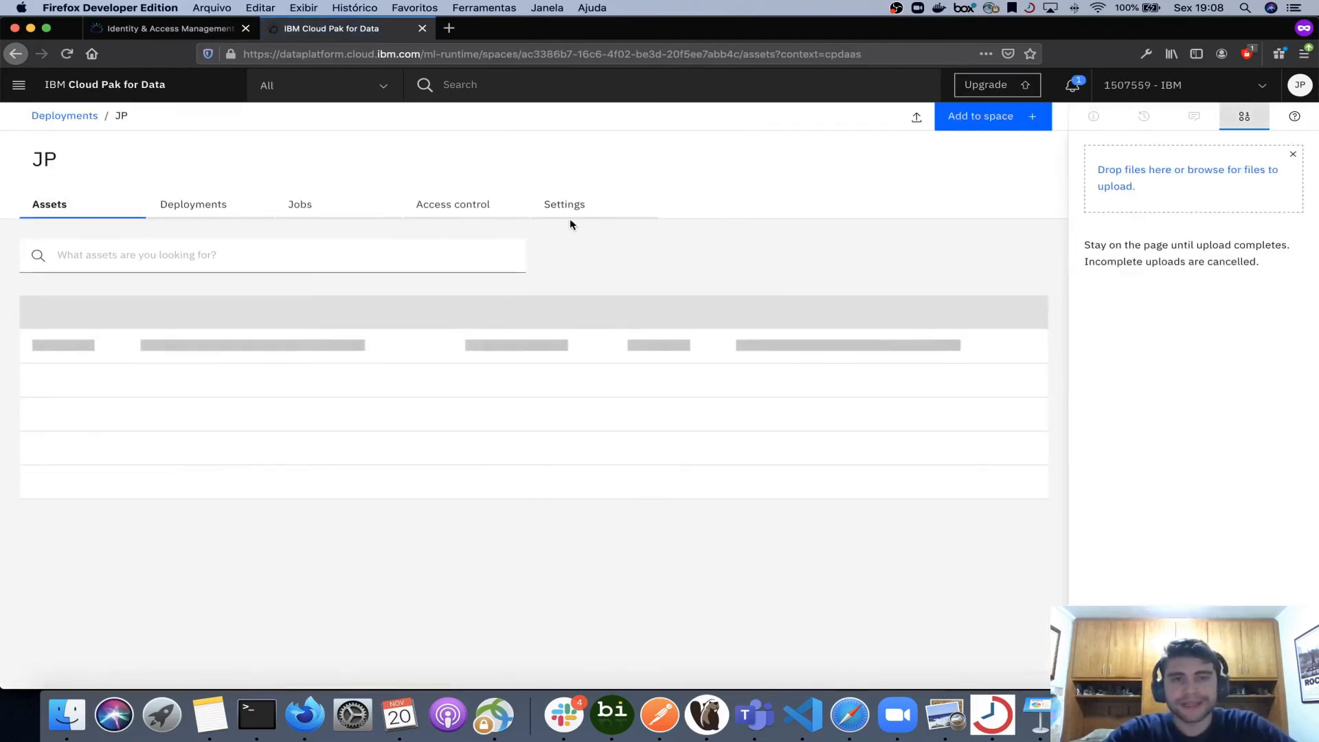
click(564, 213)
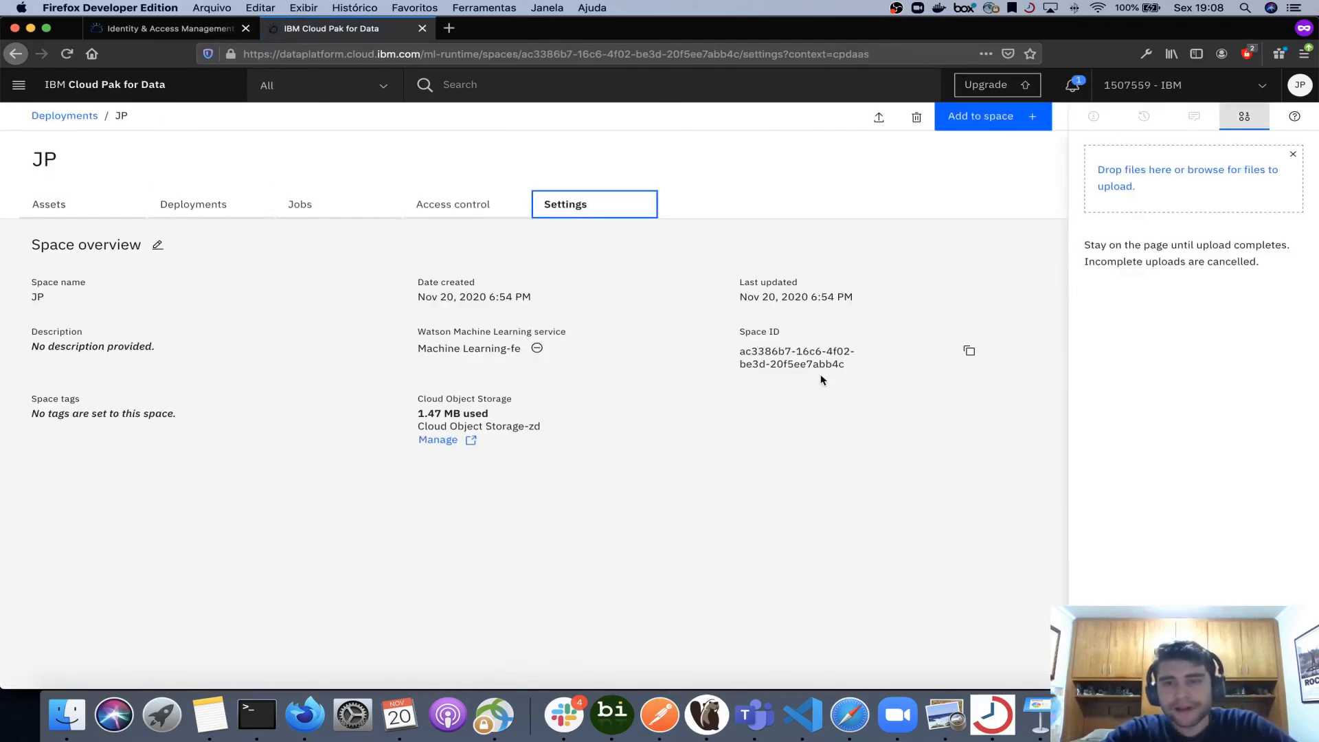
click(967, 350)
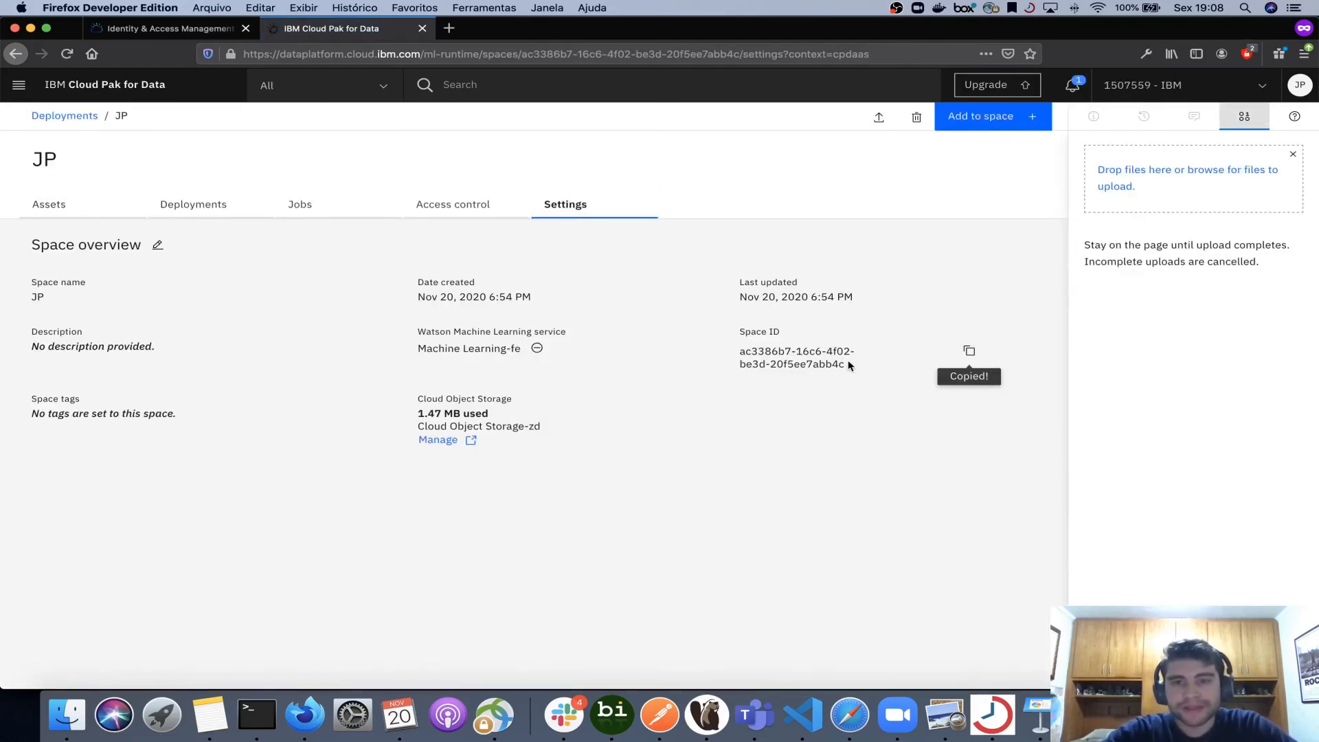
drag(849, 366, 736, 354)
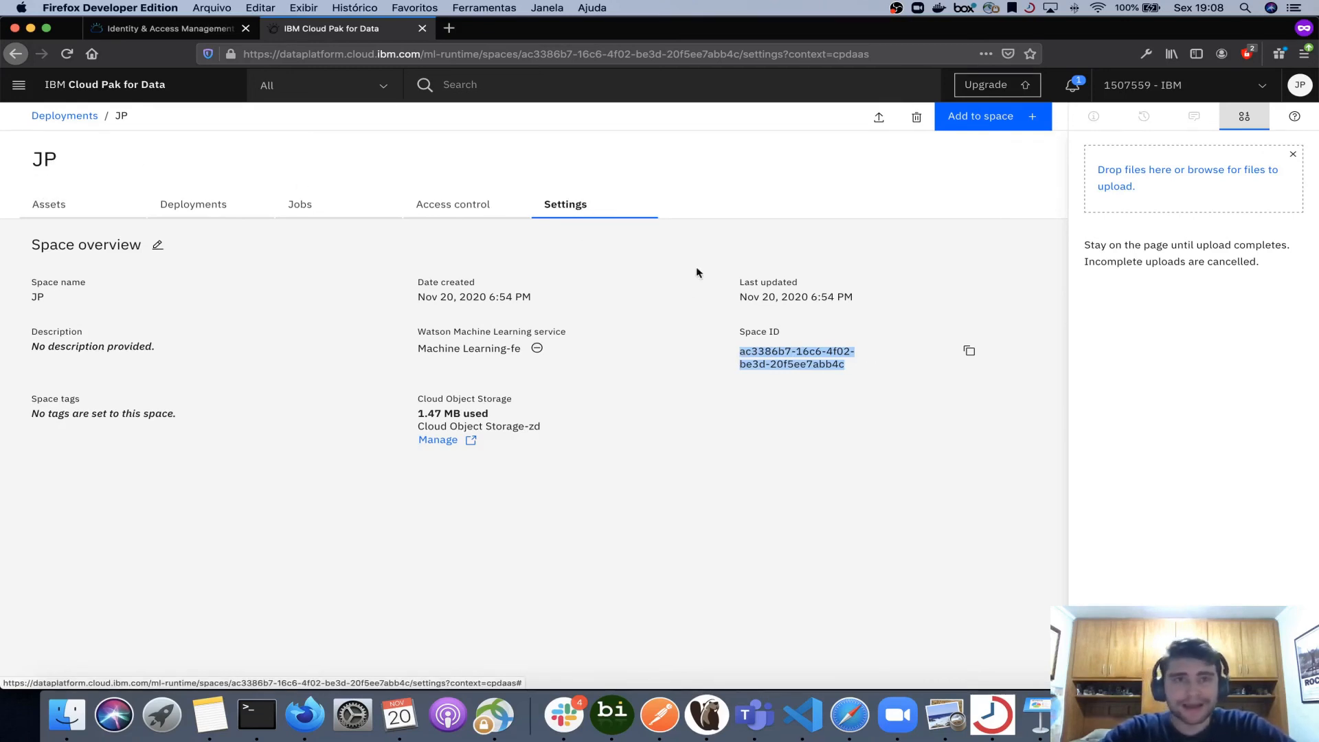
click(969, 352)
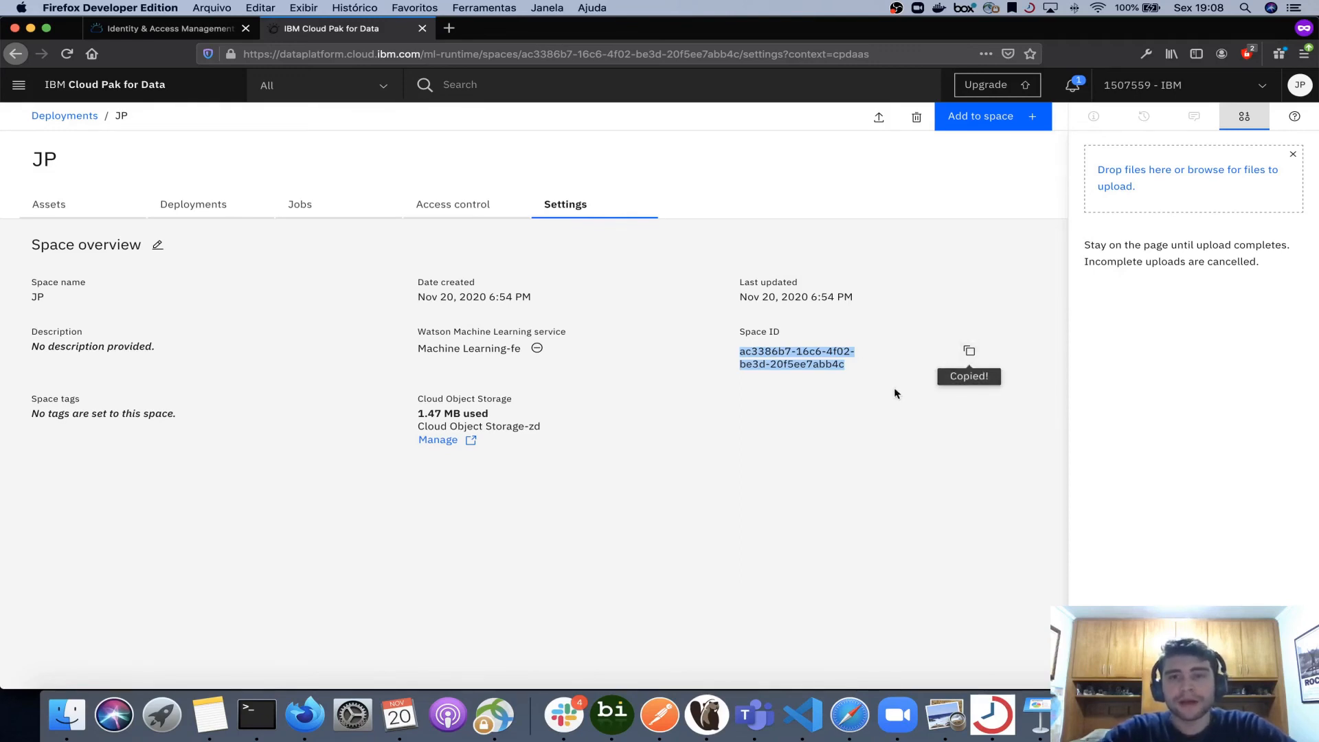
drag(854, 366, 740, 349)
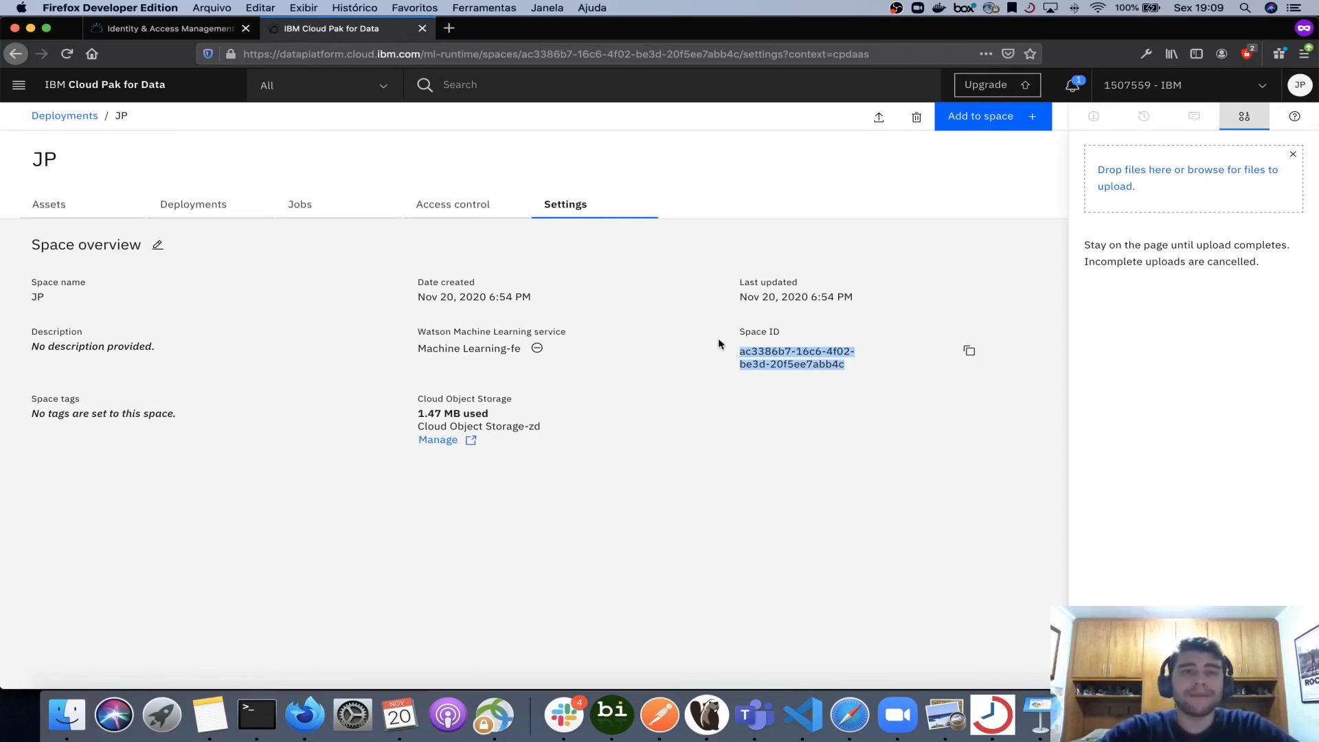
- Open deployment 1 from the space's deployments list, return to the JP space and reopen its deployments list
click(209, 208)
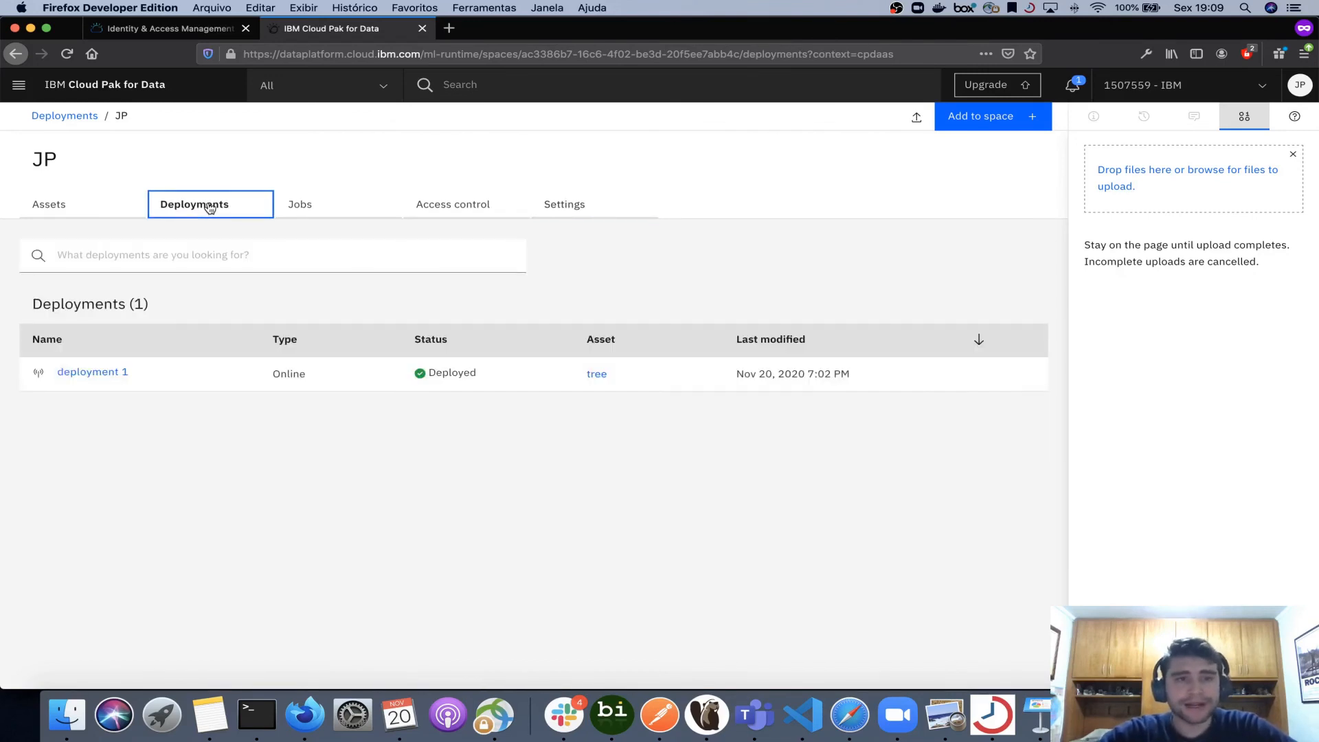
click(100, 376)
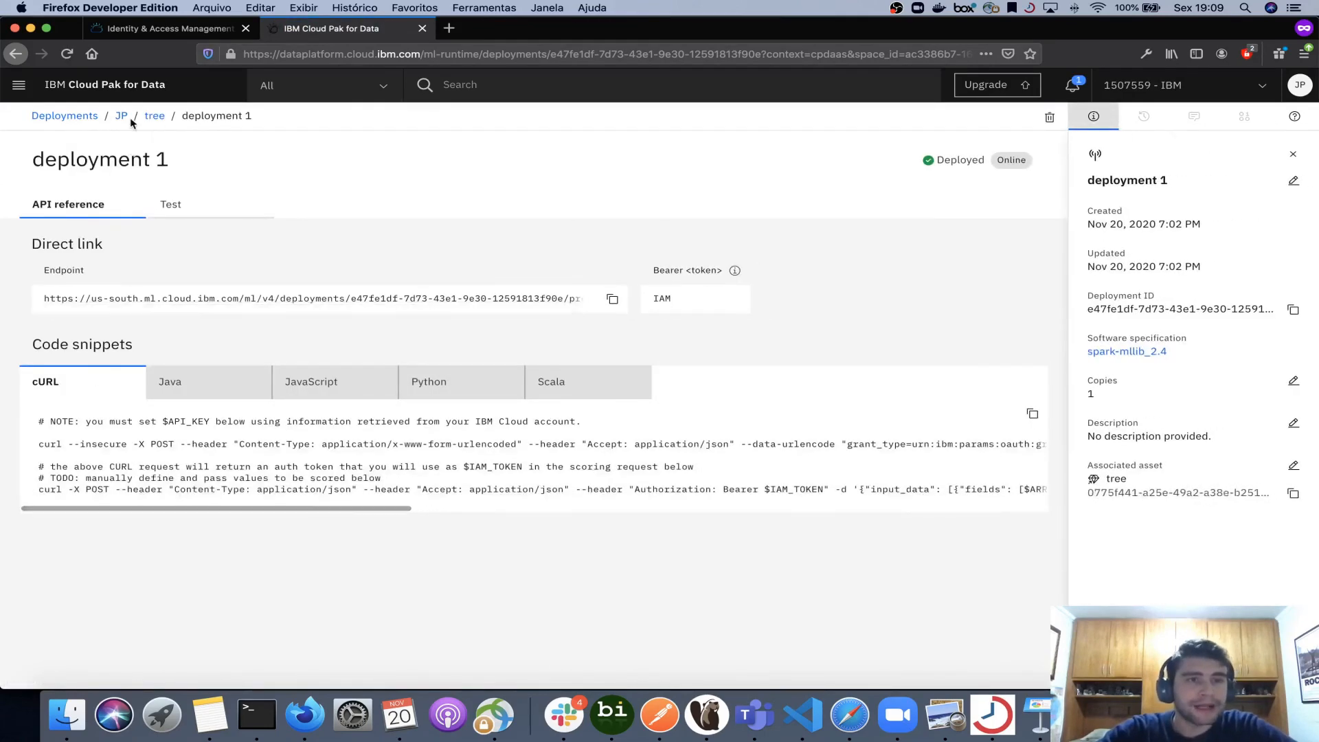
click(122, 119)
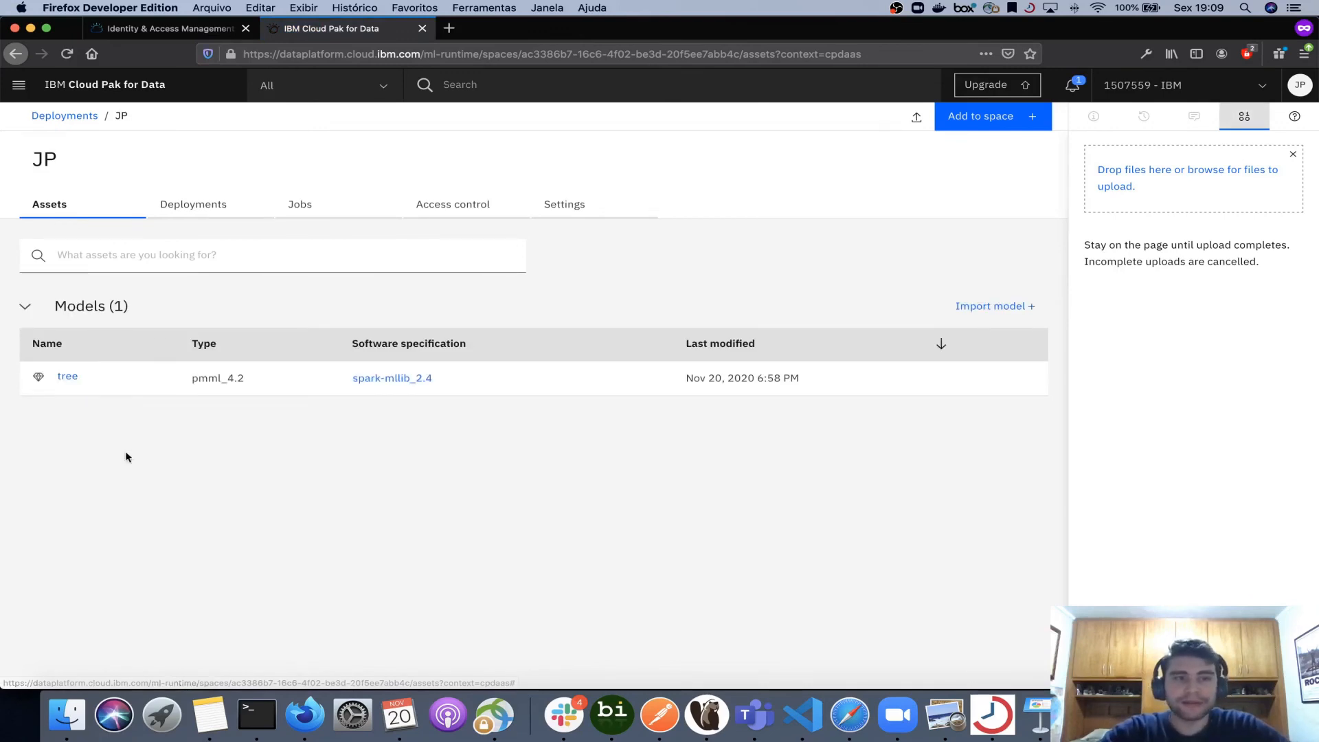
mouse_move(320, 393)
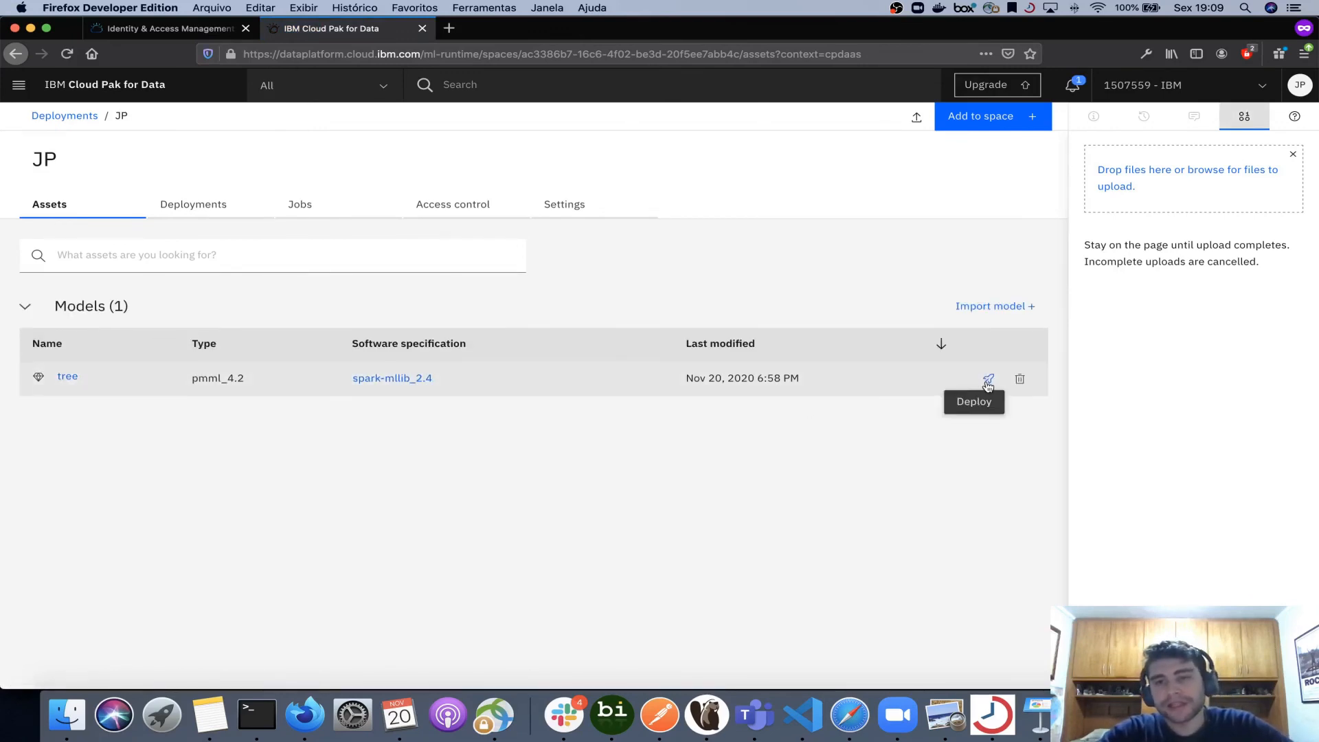
click(214, 214)
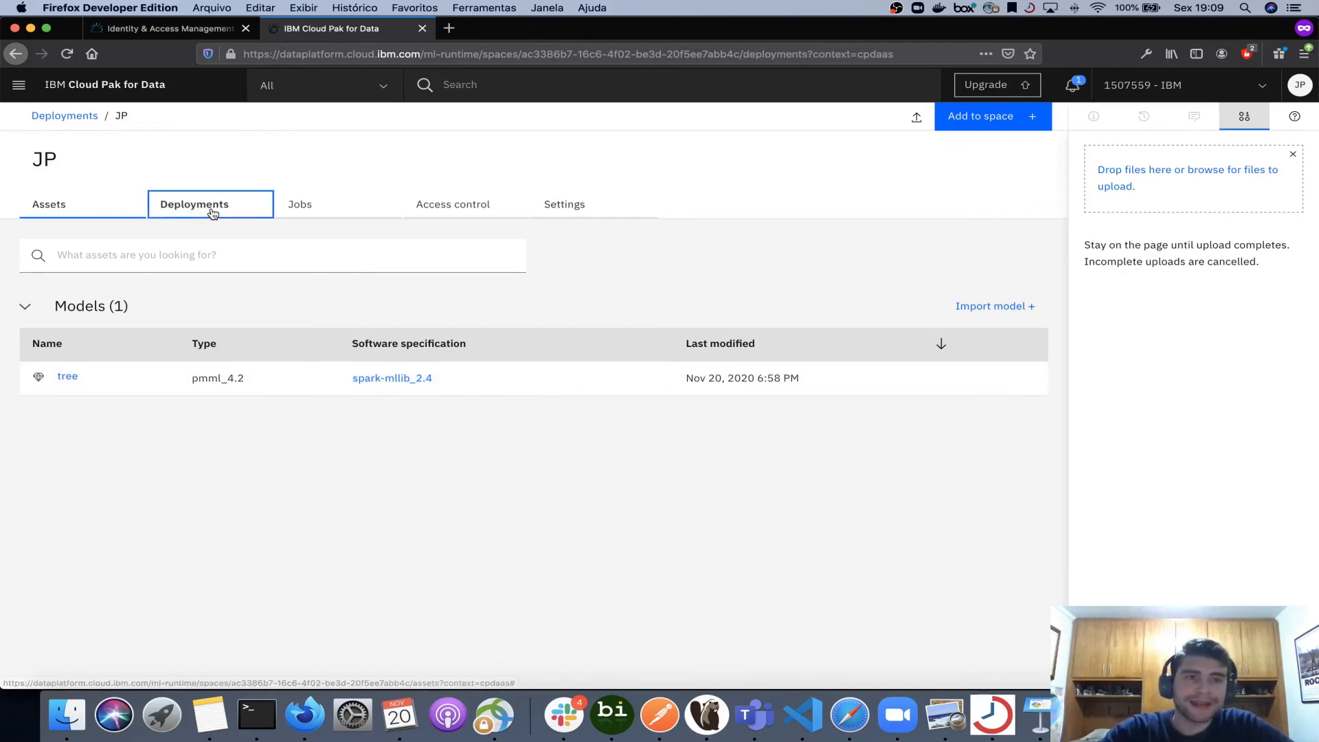